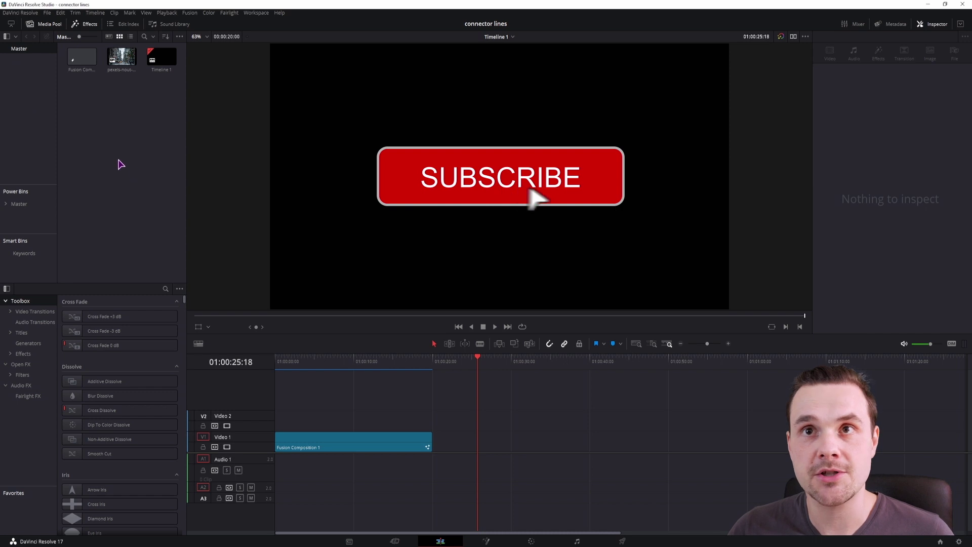
- Create a 5-second Fusion Composition 2 in the Media Pool and place it after Fusion Composition 1
{"action": "left_click", "coordinate": [49, 24]}
{"action": "left_click", "coordinate": [46, 25]}
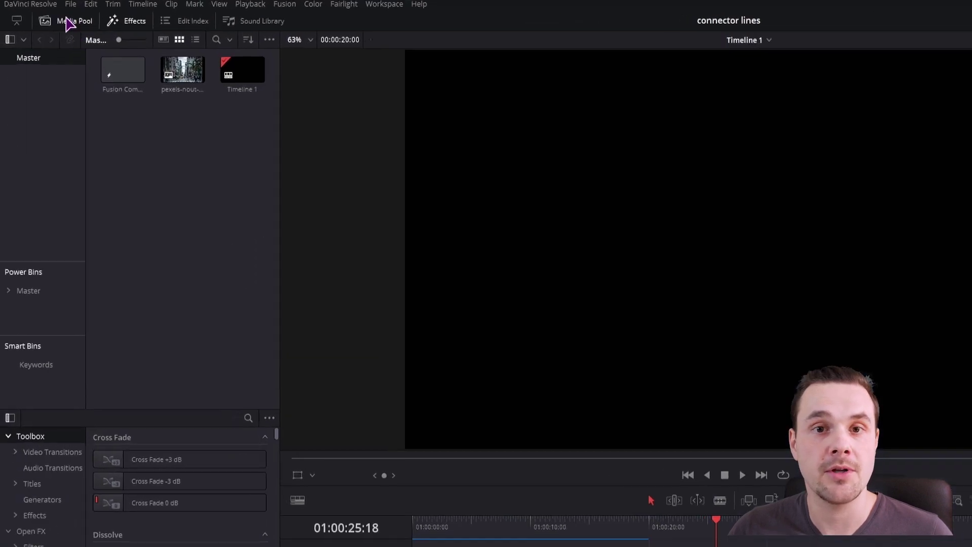
{"action": "right_click", "coordinate": [183, 252]}
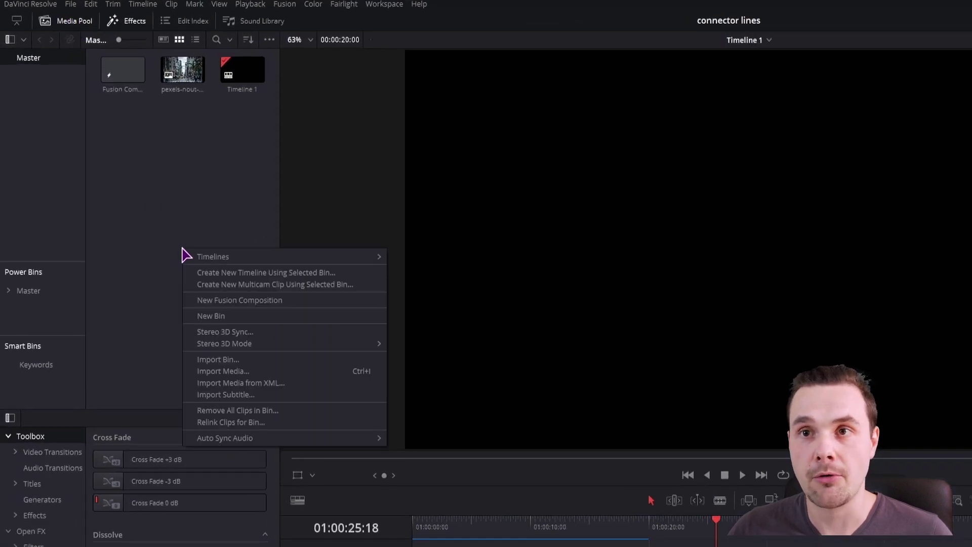
{"action": "left_click", "coordinate": [233, 301]}
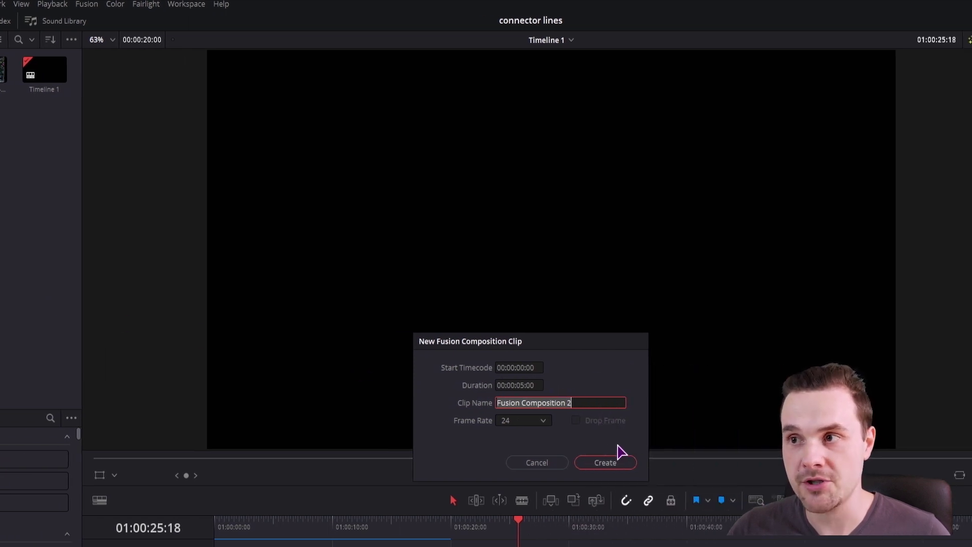
{"action": "left_click", "coordinate": [610, 465]}
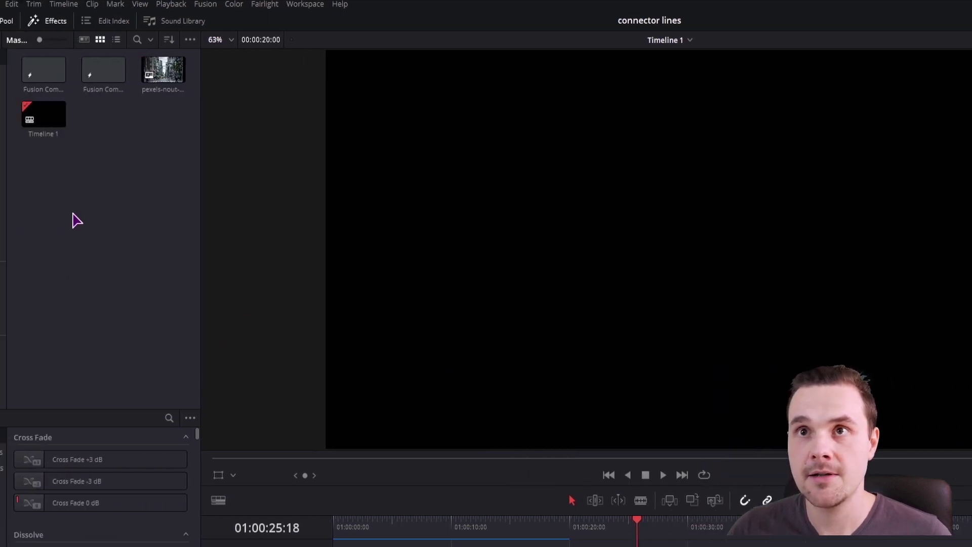
{"action": "left_click_drag", "start_coordinate": [167, 81], "coordinate": [493, 438]}
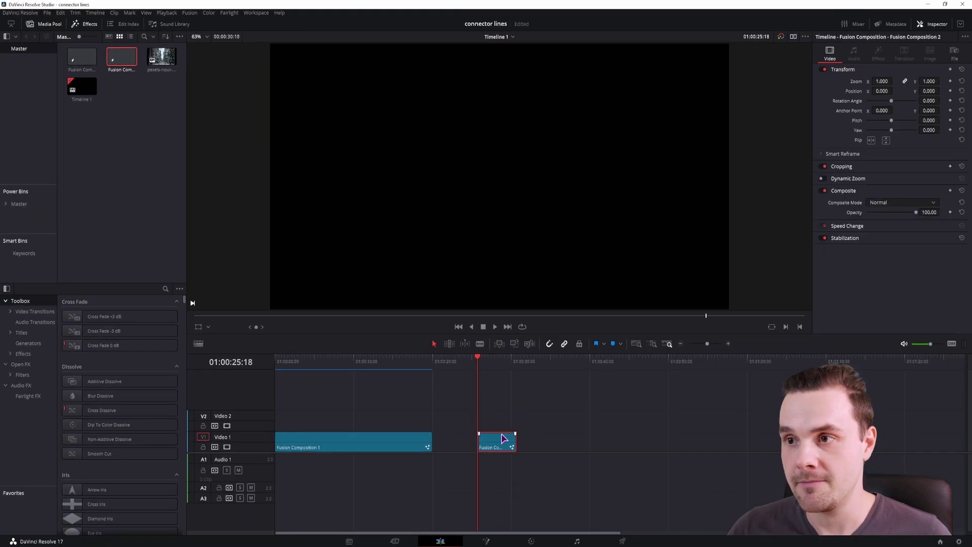
- On the Fusion page, mask Background1 with an Ellipse into MediaOut1 and shrink the circle
{"action": "left_click", "coordinate": [487, 542]}
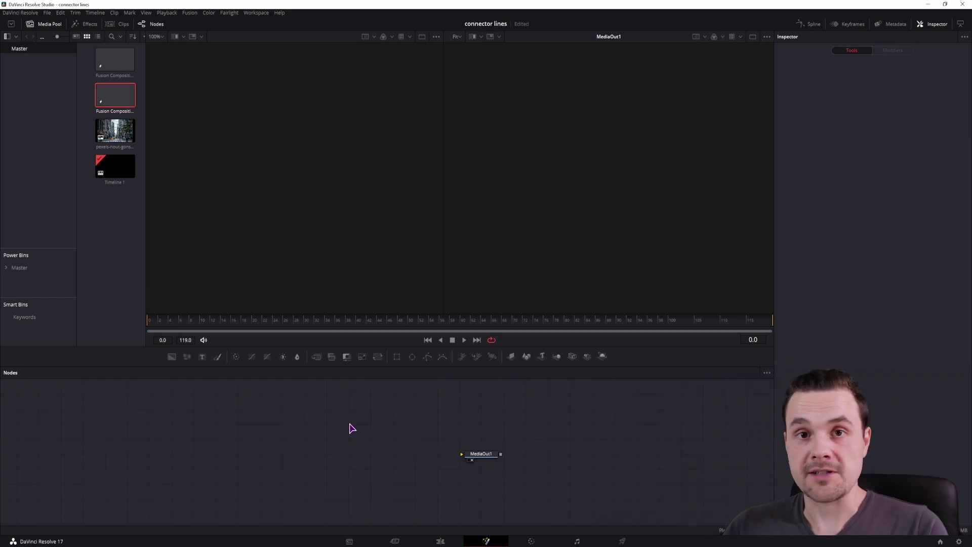
{"action": "left_click_drag", "start_coordinate": [349, 351], "coordinate": [328, 365]}
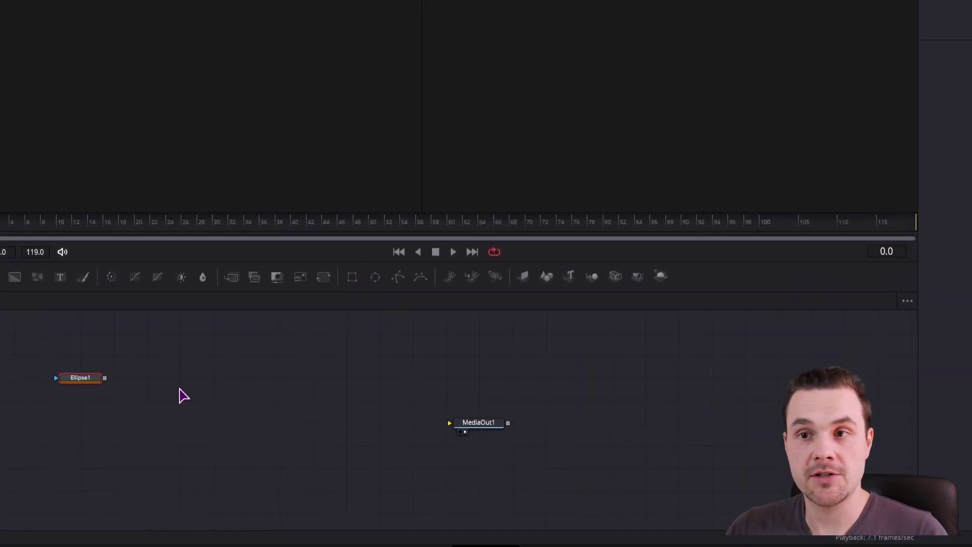
{"action": "left_click_drag", "start_coordinate": [105, 378], "coordinate": [454, 427]}
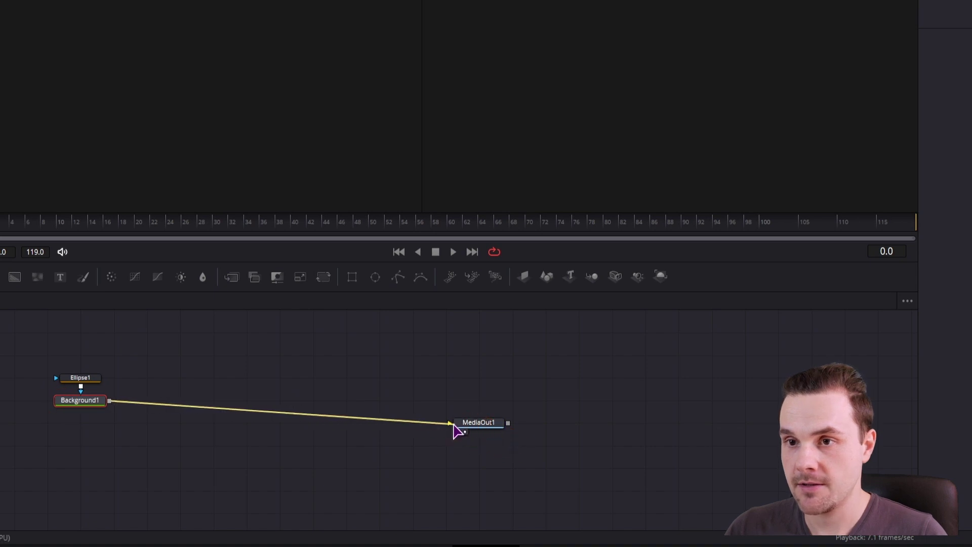
{"action": "left_click", "coordinate": [77, 378]}
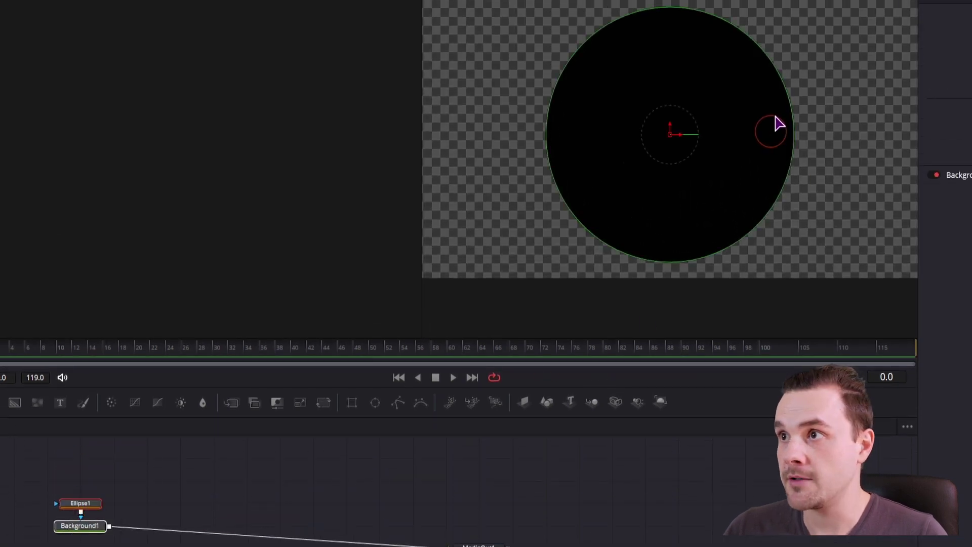
{"action": "left_click_drag", "start_coordinate": [773, 61], "coordinate": [653, 153]}
- Align the nodes and insert a Transform before MediaOut1, scaled to 0.47
{"action": "left_click", "coordinate": [86, 523]}
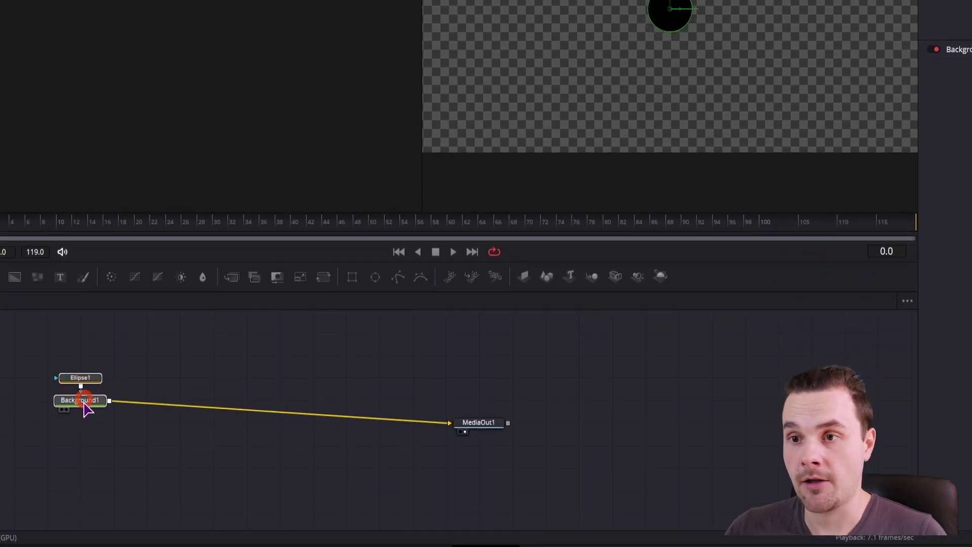
{"action": "left_click_drag", "start_coordinate": [86, 410], "coordinate": [86, 432]}
{"action": "left_click", "coordinate": [228, 384]}
{"action": "left_click_drag", "start_coordinate": [195, 386], "coordinate": [182, 429]}
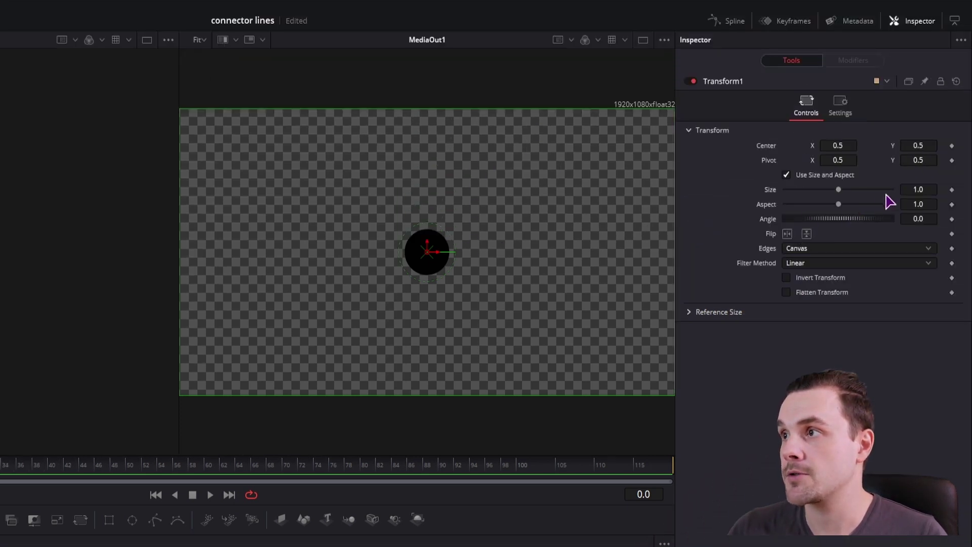
{"action": "left_click_drag", "start_coordinate": [838, 193], "coordinate": [812, 205]}
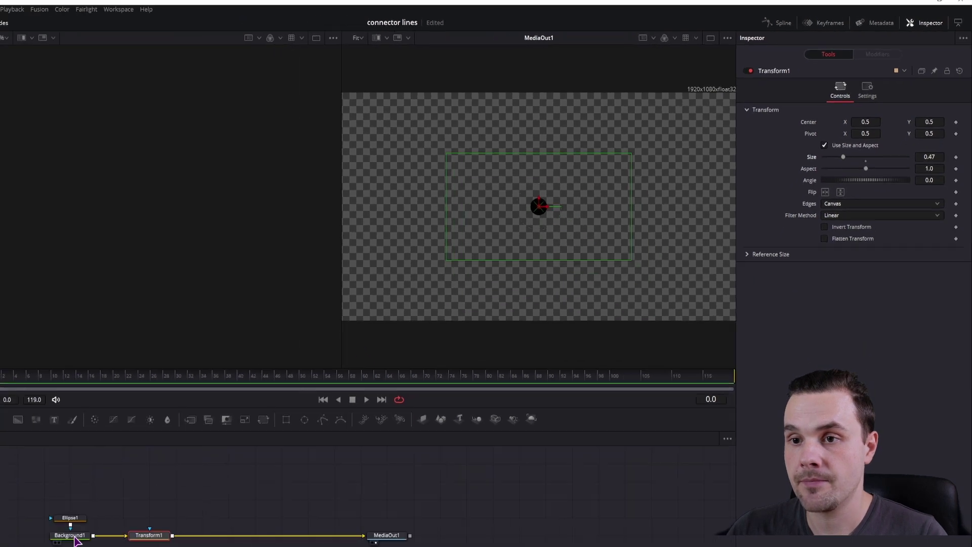
- Make the circle yellow and merge Transform1 over a new black Background2
{"action": "left_click", "coordinate": [215, 454]}
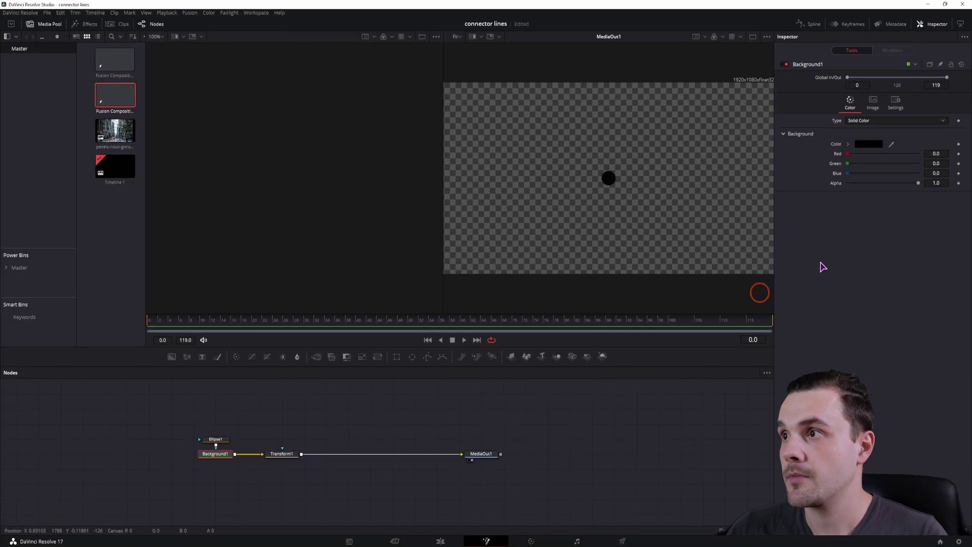
{"action": "left_click_drag", "start_coordinate": [851, 155], "coordinate": [897, 167]}
{"action": "left_click", "coordinate": [303, 411]}
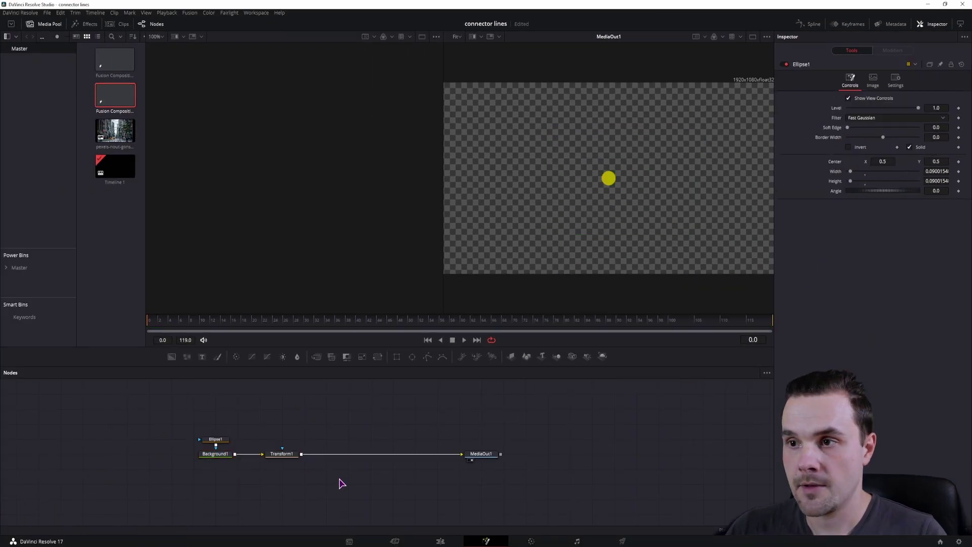
{"action": "left_click_drag", "start_coordinate": [174, 358], "coordinate": [354, 478]}
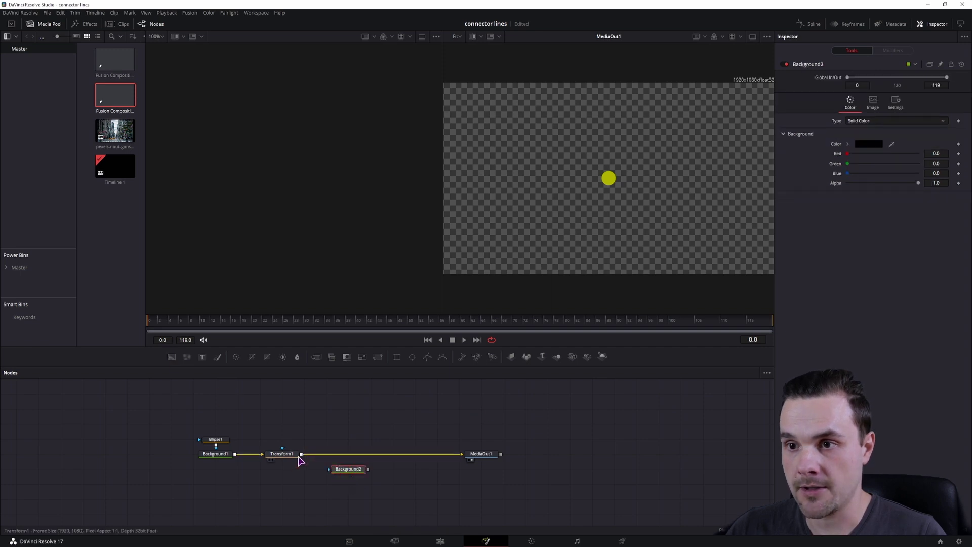
{"action": "left_click_drag", "start_coordinate": [301, 453], "coordinate": [373, 472]}
{"action": "left_click", "coordinate": [281, 455]}
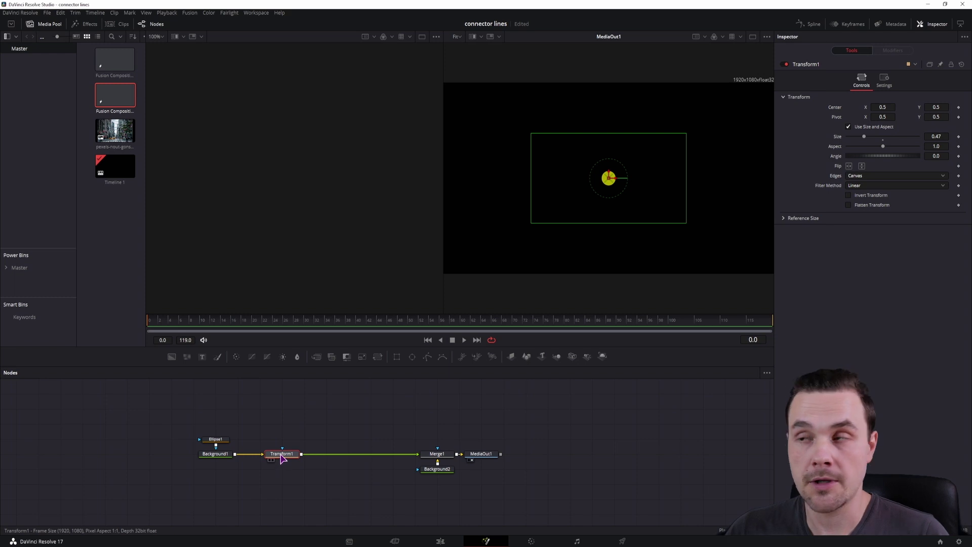
- Move the dot around the viewer, then reset Transform1's Center to 0.5, 0.5
{"action": "left_click_drag", "start_coordinate": [609, 182], "coordinate": [509, 182]}
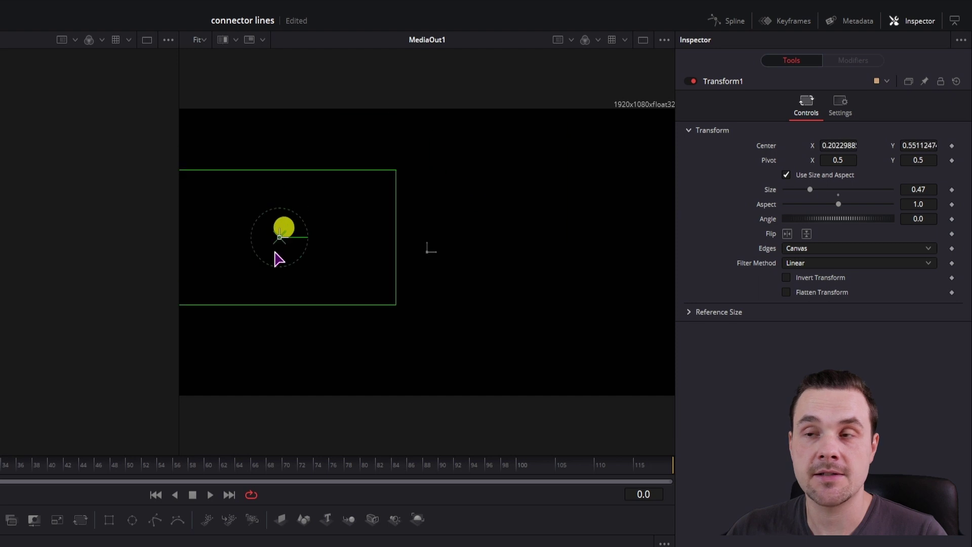
{"action": "left_click_drag", "start_coordinate": [279, 259], "coordinate": [436, 276]}
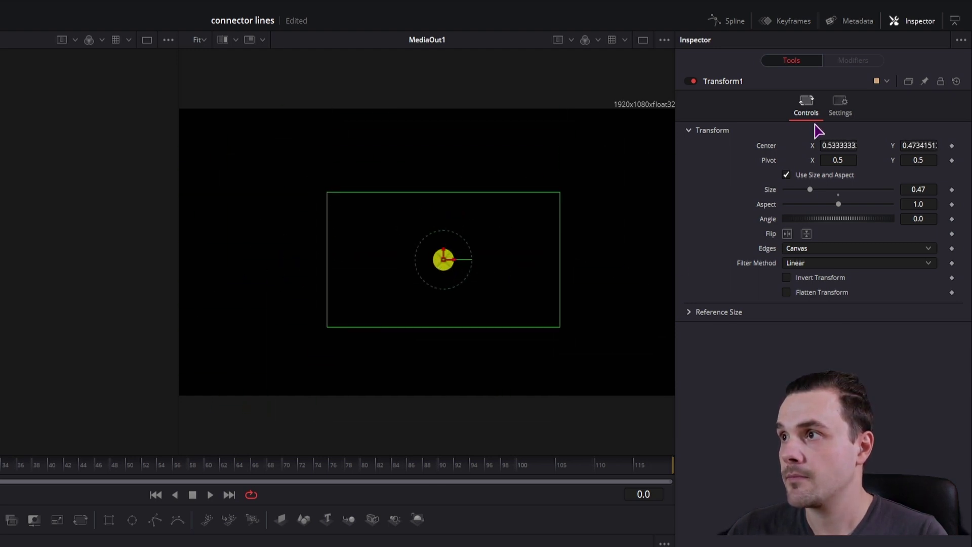
{"action": "double_click", "coordinate": [763, 148]}
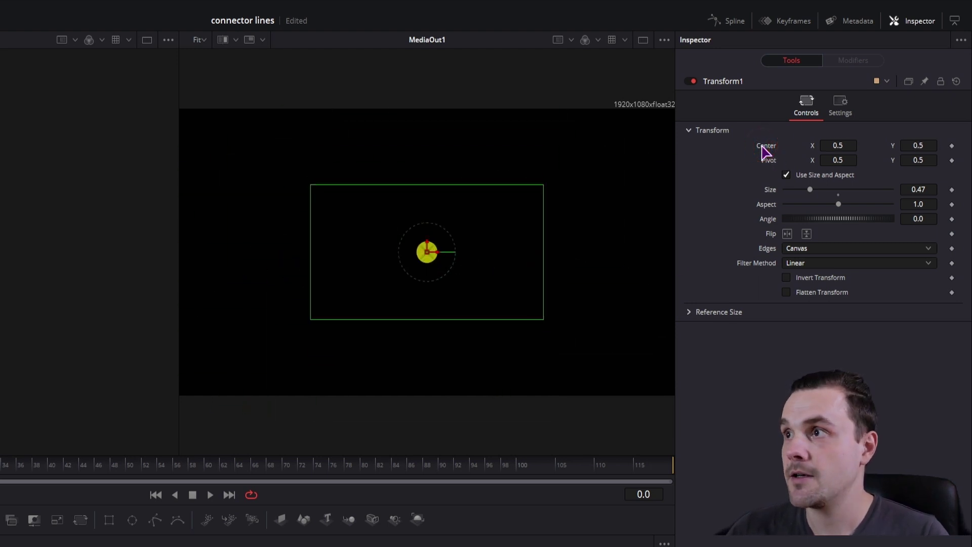
- Drive Transform1's Center with a Perturb modifier and scrub to preview the wandering dot
{"action": "right_click", "coordinate": [764, 150]}
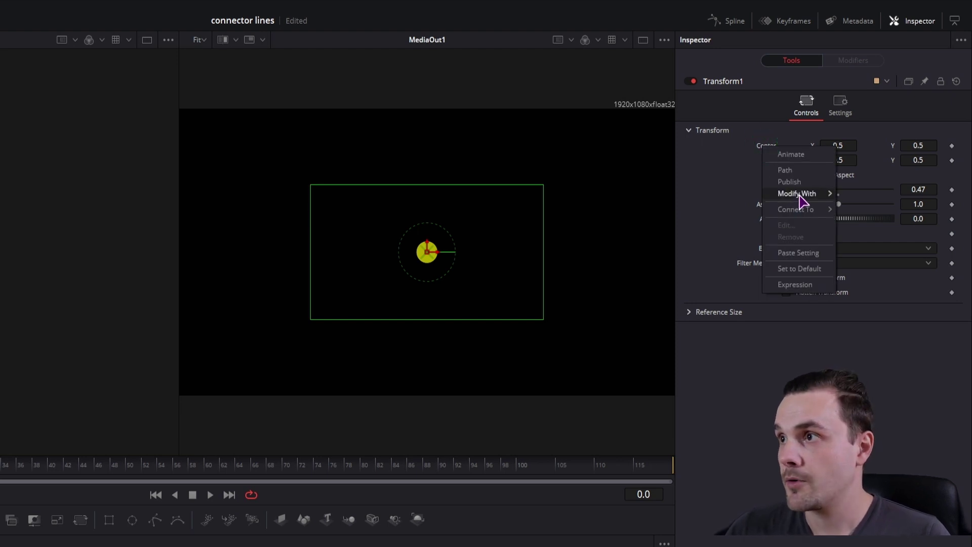
{"action": "mouse_move", "coordinate": [799, 195]}
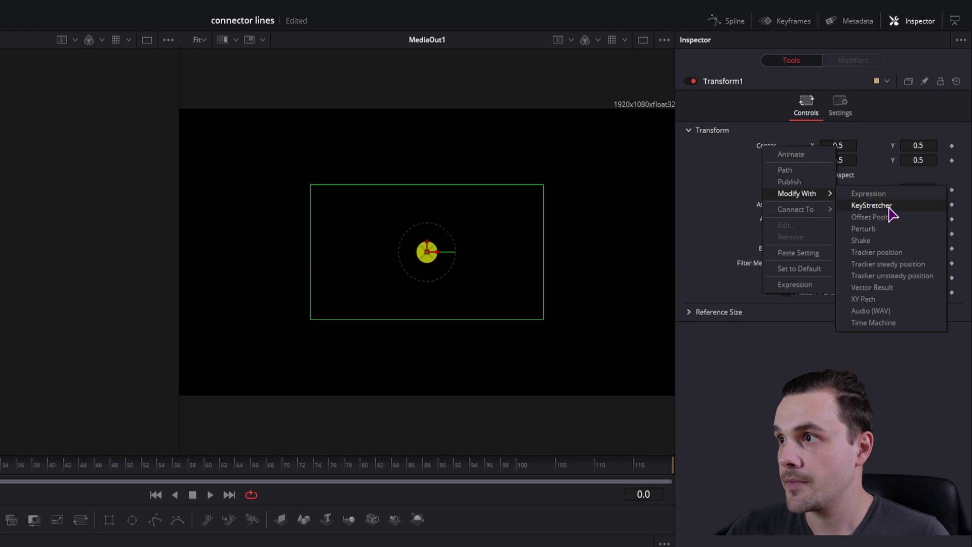
{"action": "left_click", "coordinate": [881, 233]}
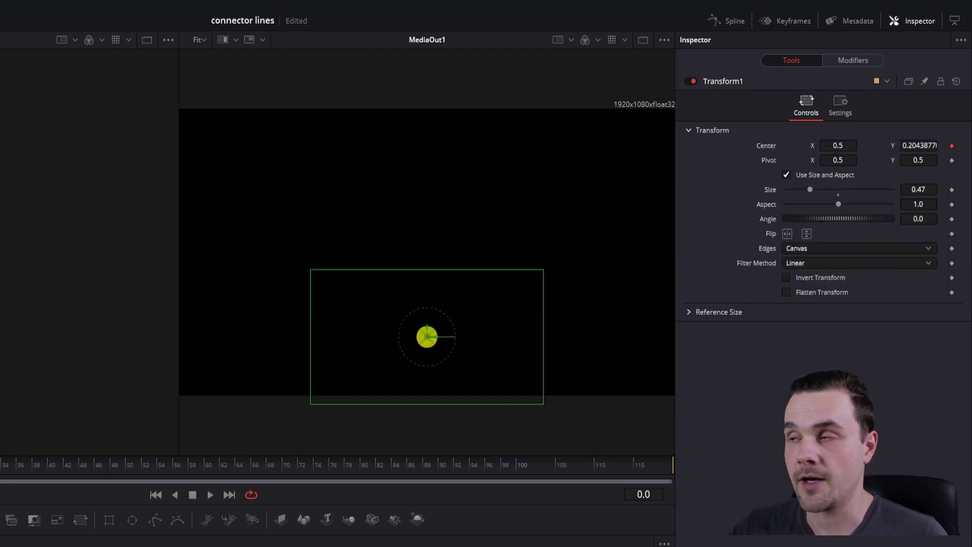
{"action": "left_click_drag", "start_coordinate": [1, 470], "coordinate": [610, 464]}
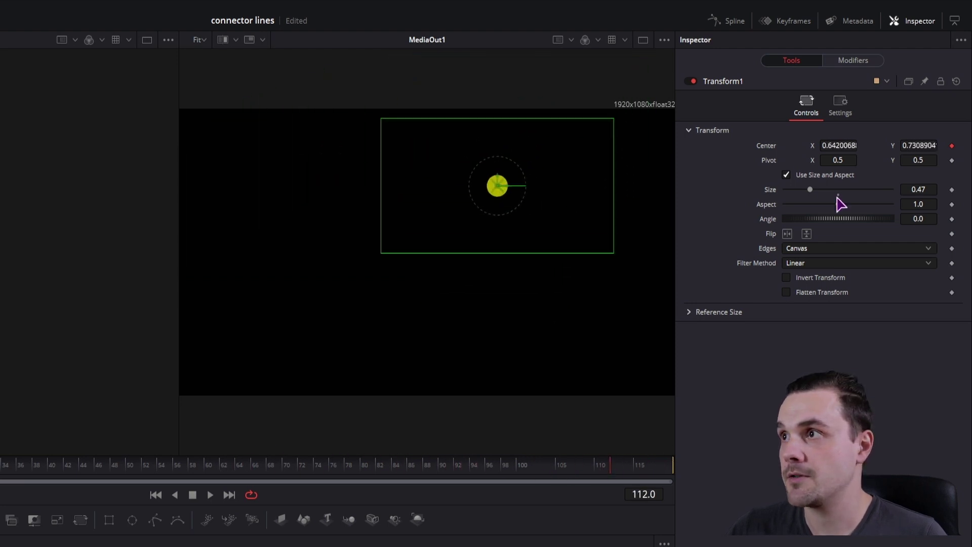
{"action": "left_click", "coordinate": [854, 61]}
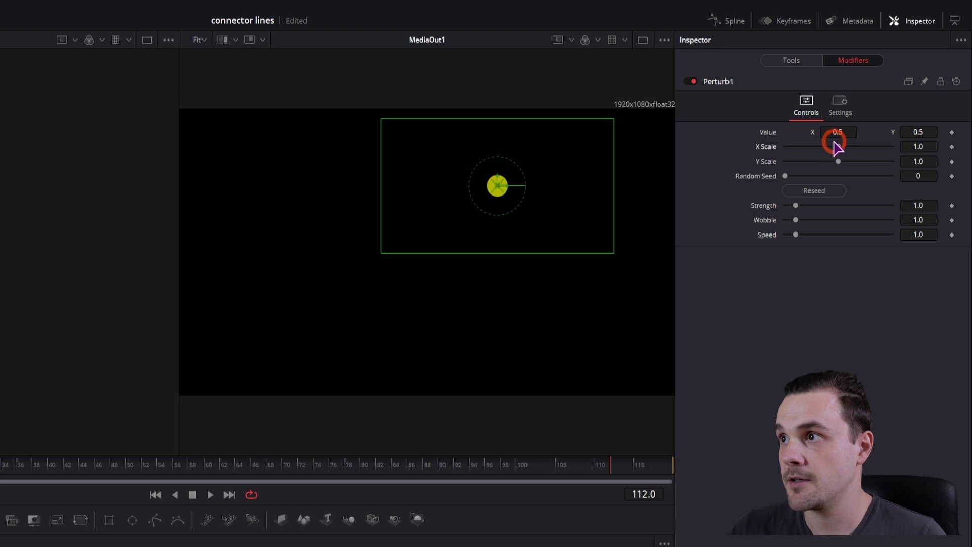
- Set Perturb1 to X/Y Scale 0.88/0.84, Random Seed 19450, Strength 0.64, Wobble 7.11, Speed 0.32
{"action": "left_click_drag", "start_coordinate": [836, 147], "coordinate": [833, 165]}
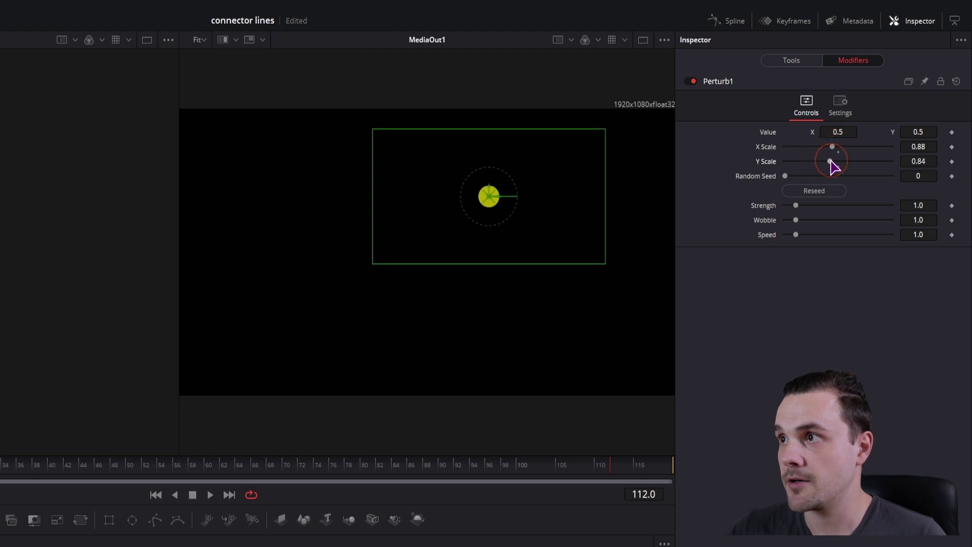
{"action": "left_click", "coordinate": [814, 191]}
{"action": "left_click", "coordinate": [814, 191]}
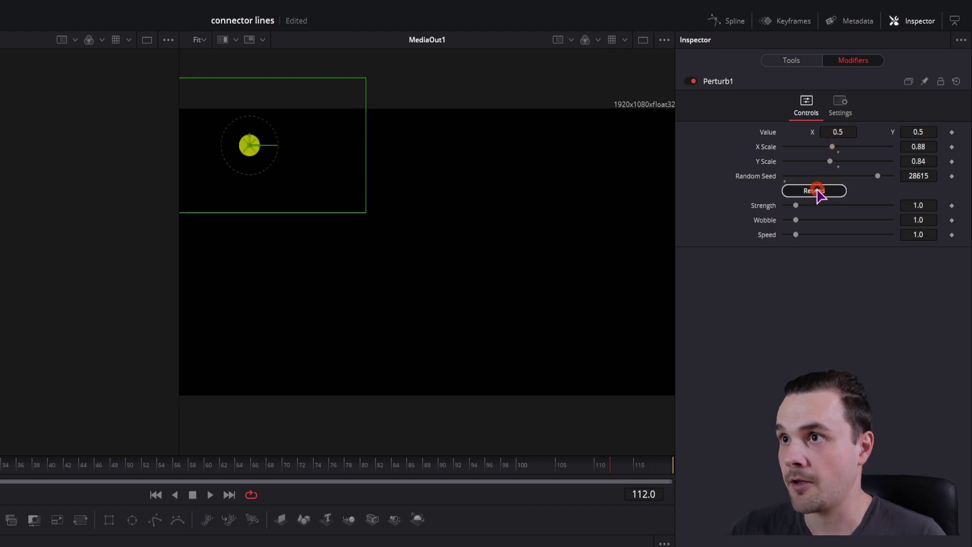
{"action": "left_click", "coordinate": [813, 191]}
{"action": "left_click", "coordinate": [814, 191]}
{"action": "mouse_move", "coordinate": [866, 179]}
{"action": "left_mouse_down"}
{"action": "mouse_move", "coordinate": [807, 177]}
{"action": "mouse_move", "coordinate": [848, 178]}
{"action": "left_mouse_up"}
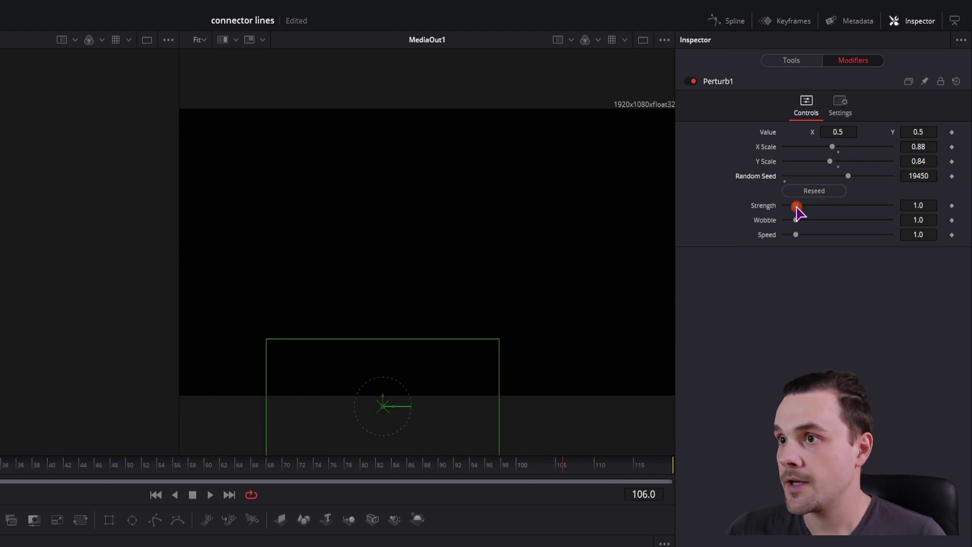
{"action": "left_click_drag", "start_coordinate": [795, 205], "coordinate": [862, 222]}
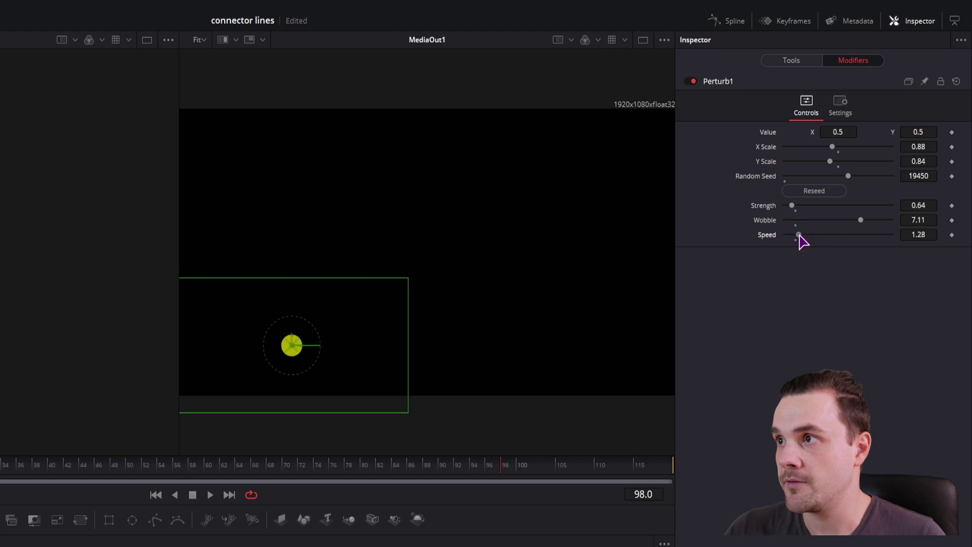
{"action": "left_click_drag", "start_coordinate": [797, 235], "coordinate": [788, 235]}
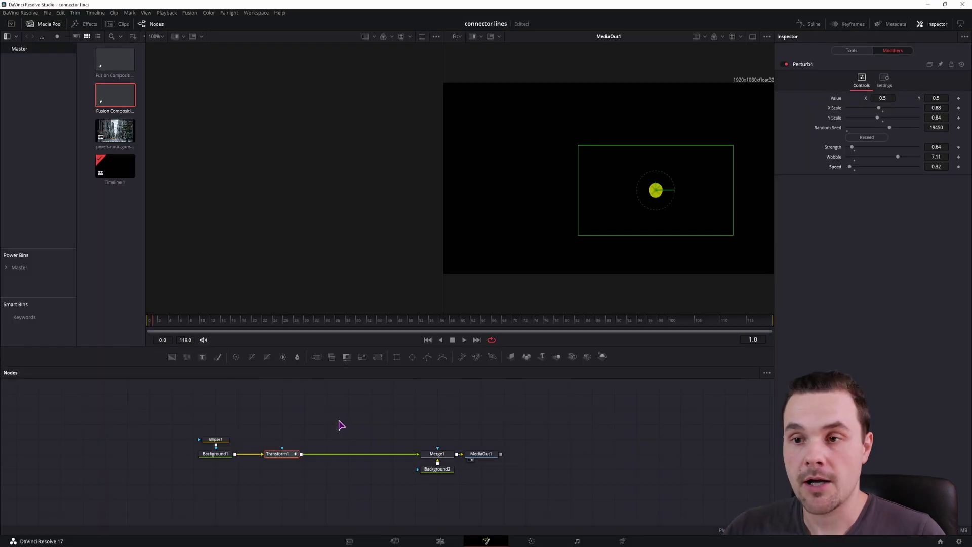
- Duplicate the Ellipse, Background and Transform dot nodes twice and line the copies up
{"action": "left_click_drag", "start_coordinate": [283, 419], "coordinate": [202, 486]}
{"action": "key", "text": "ctrl+c"}
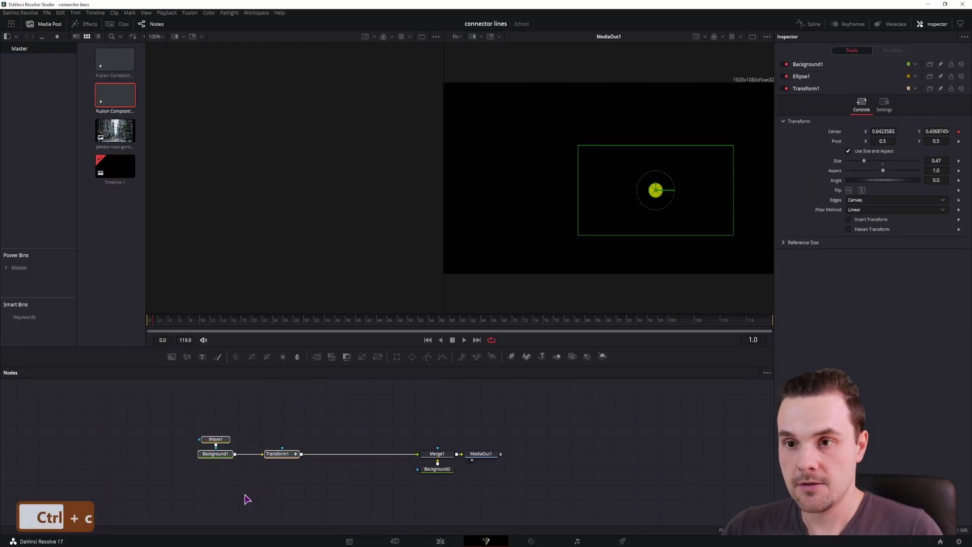
{"action": "left_click", "coordinate": [222, 487]}
{"action": "key", "text": "ctrl+v"}
{"action": "left_click_drag", "start_coordinate": [221, 486], "coordinate": [288, 486]}
{"action": "left_click", "coordinate": [299, 523]}
{"action": "key", "text": "ctrl+v"}
{"action": "left_click_drag", "start_coordinate": [343, 518], "coordinate": [276, 518]}
- Merge the second and third circles into the first through Merge2 and Merge3
{"action": "left_click", "coordinate": [283, 480]}
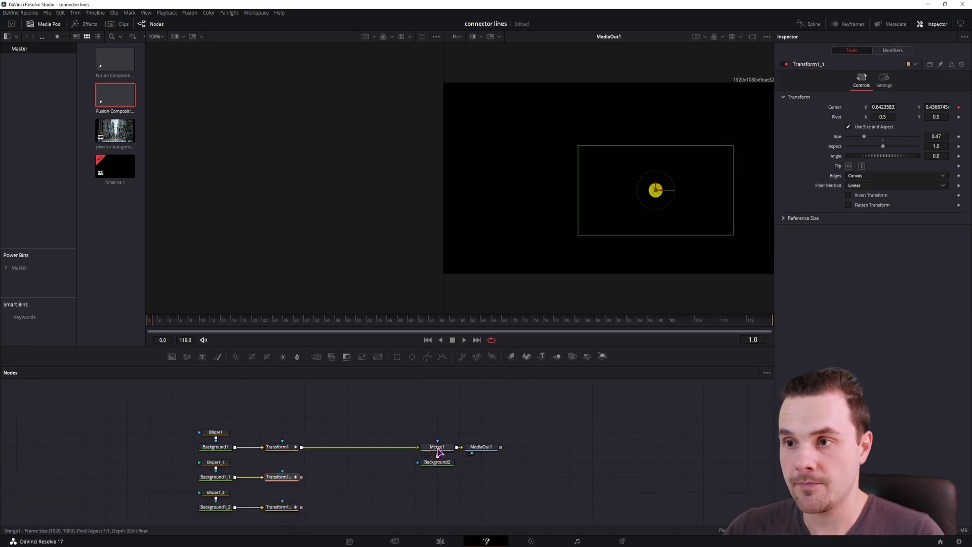
{"action": "left_click_drag", "start_coordinate": [302, 476], "coordinate": [345, 477]}
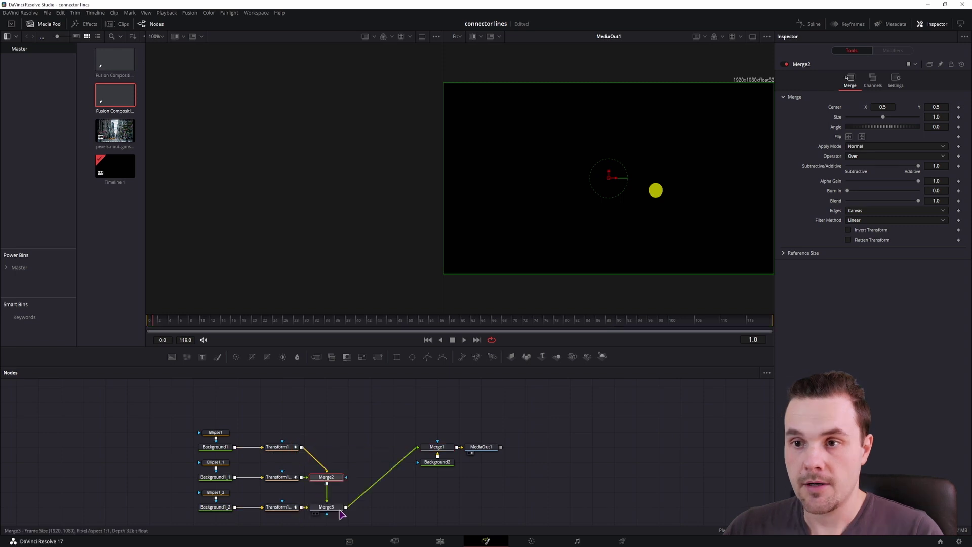
{"action": "left_click", "coordinate": [223, 480]}
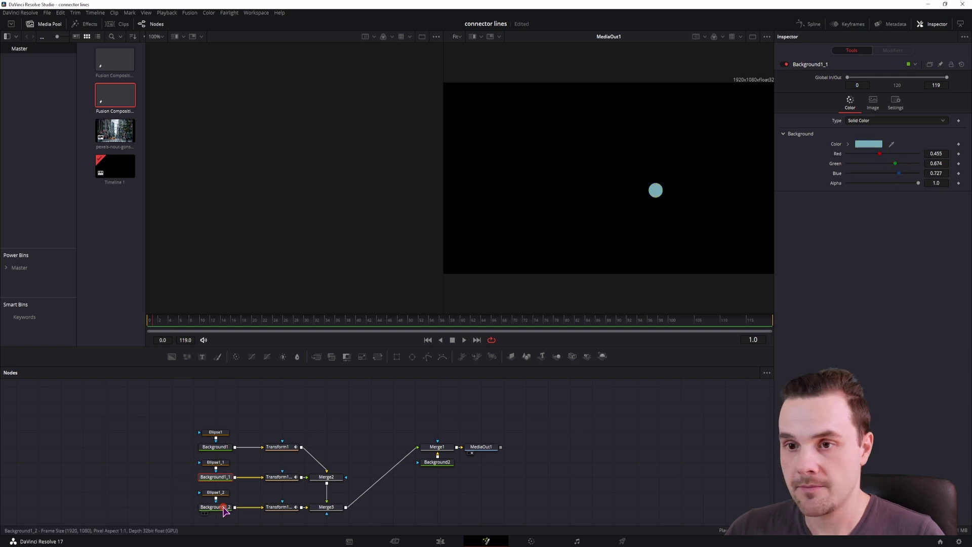
- Reseed the second and third circles' Perturb modifiers so each drifts differently
{"action": "left_click", "coordinate": [246, 486]}
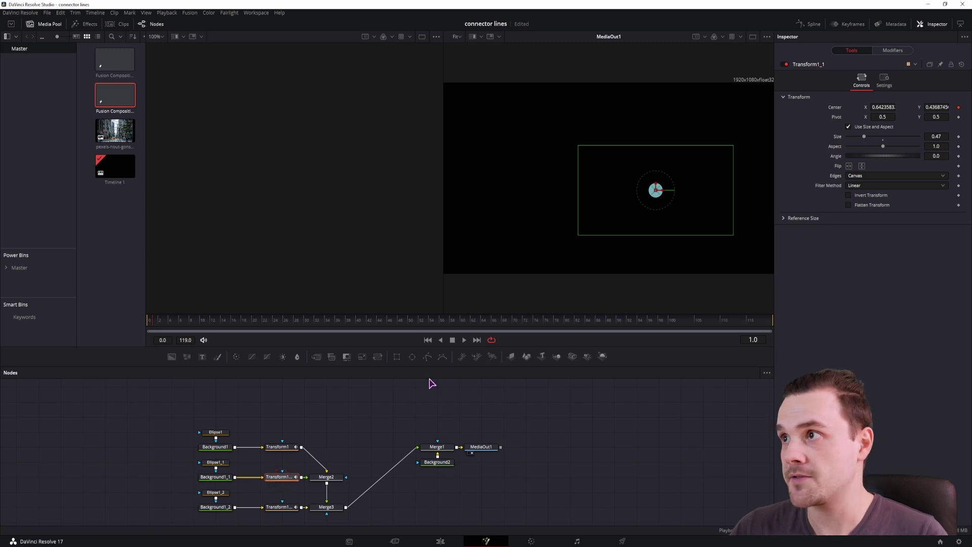
{"action": "left_click", "coordinate": [892, 51]}
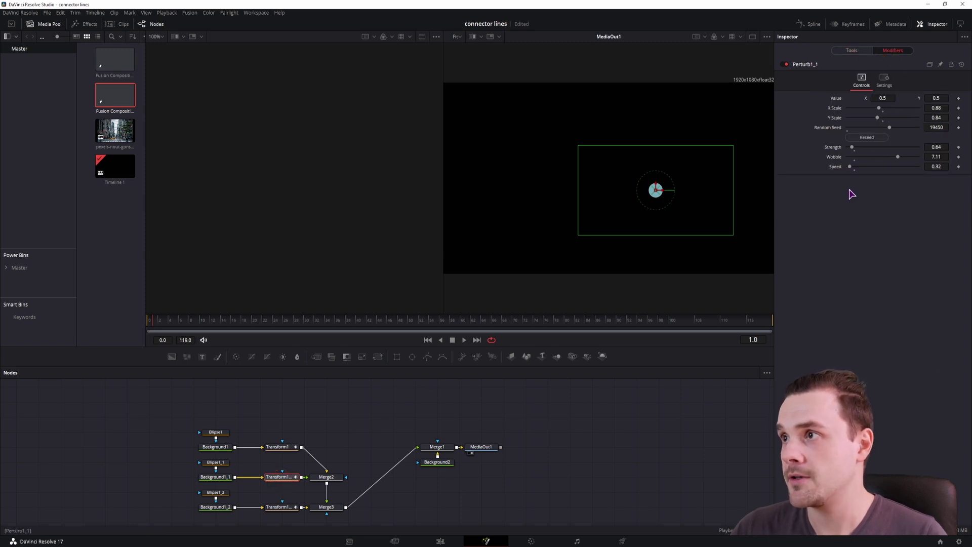
{"action": "left_click", "coordinate": [868, 138]}
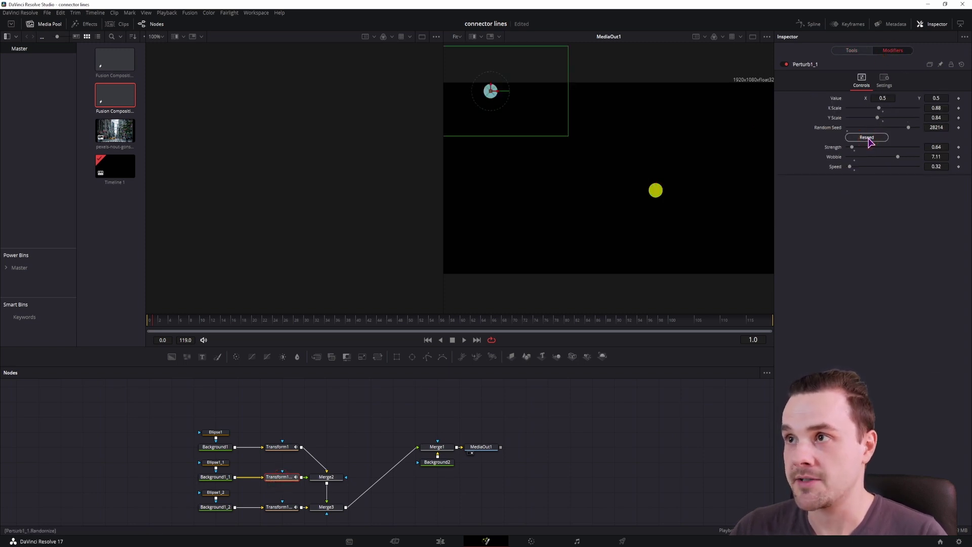
{"action": "left_click", "coordinate": [868, 138]}
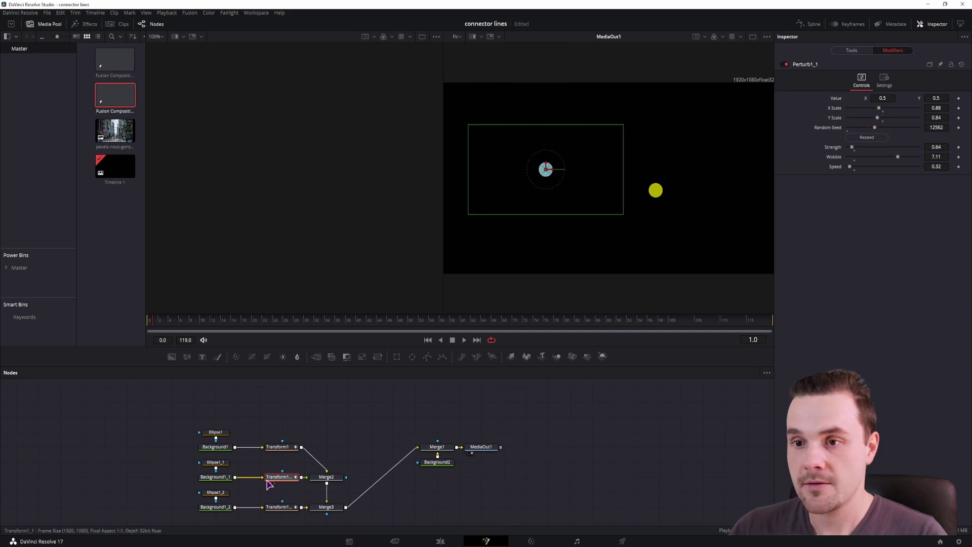
{"action": "left_click", "coordinate": [288, 508]}
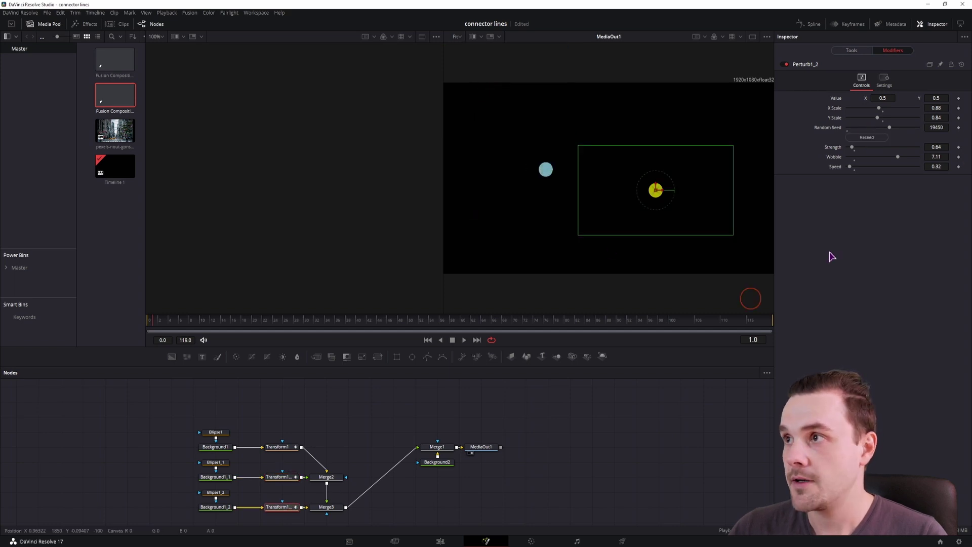
{"action": "left_click", "coordinate": [869, 138]}
{"action": "key", "text": "Left"}
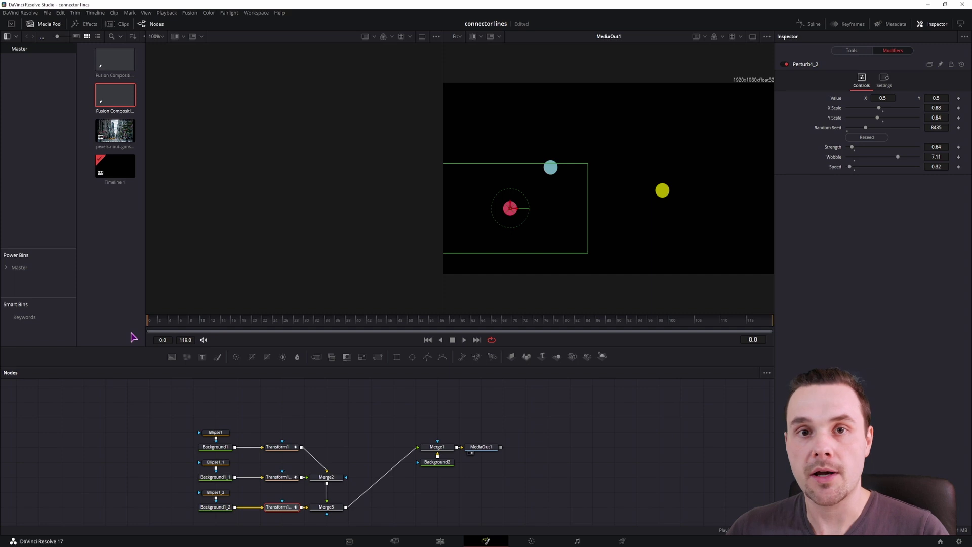
{"action": "left_click_drag", "start_coordinate": [150, 320], "coordinate": [464, 320]}
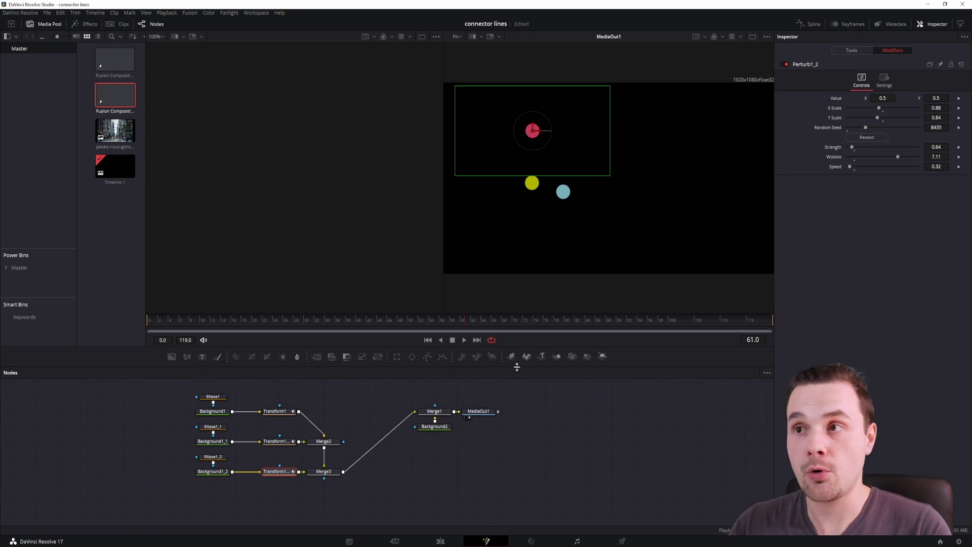
{"action": "key", "text": "ctrl+v"}
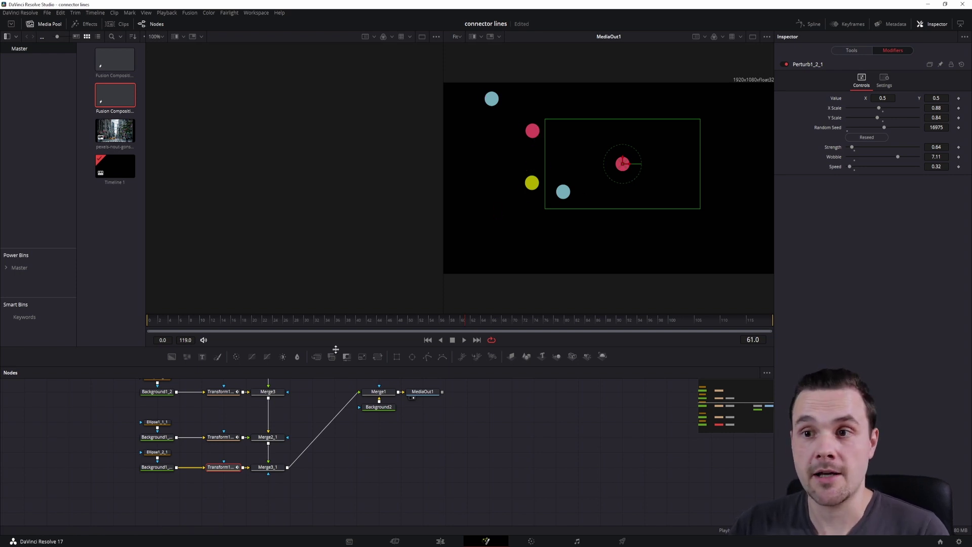
{"action": "left_click_drag", "start_coordinate": [315, 495], "coordinate": [104, 408]}
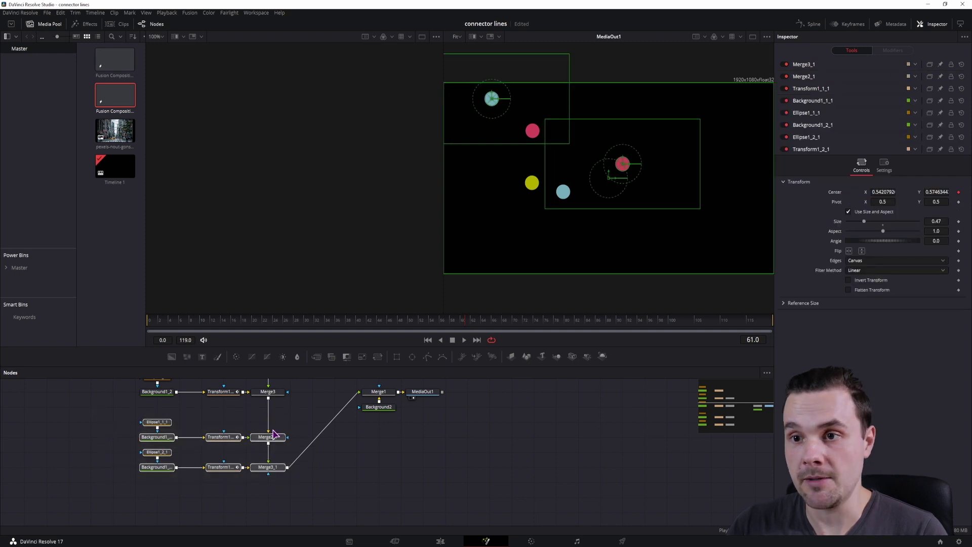
{"action": "key", "text": "Delete"}
{"action": "left_click_drag", "start_coordinate": [256, 397], "coordinate": [238, 505]}
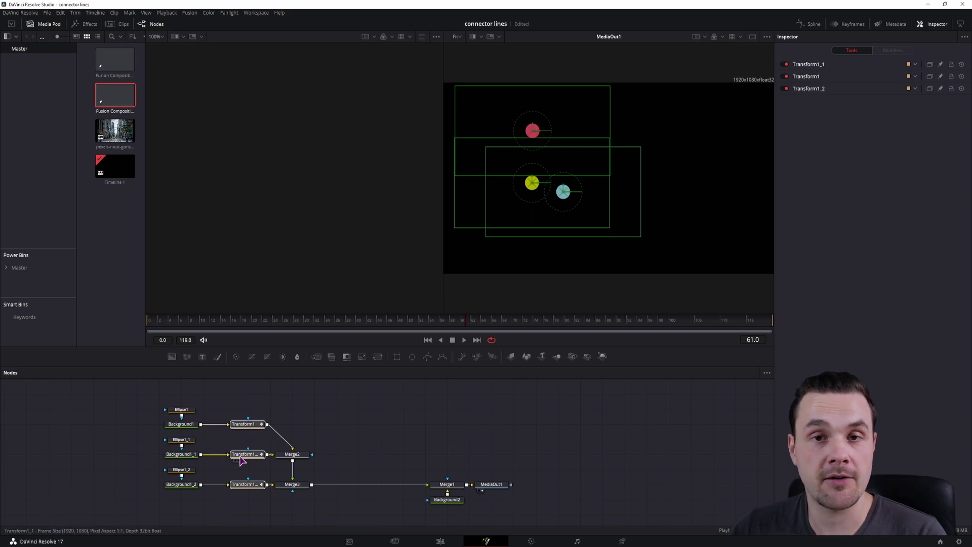
{"action": "left_click", "coordinate": [349, 433]}
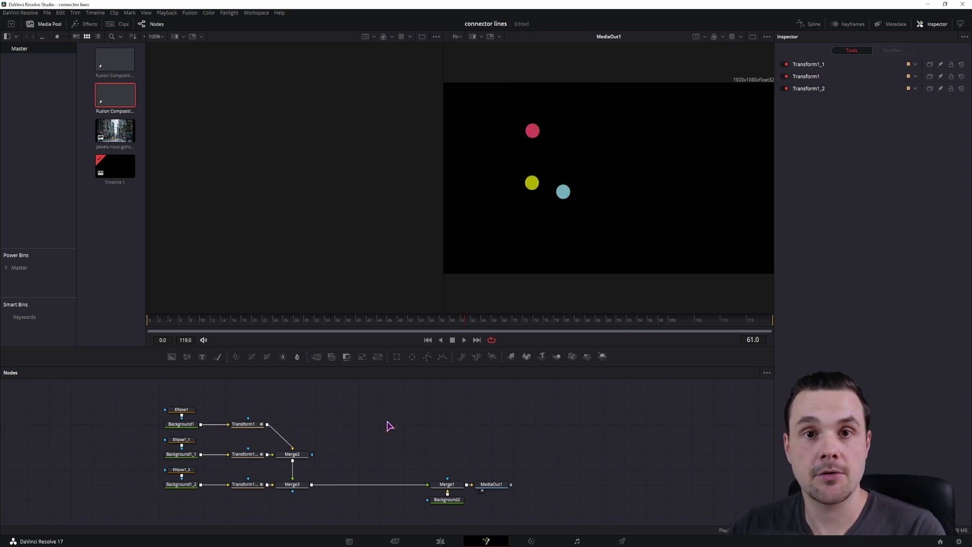
- Add a Polygon-masked Gradient Background and merge it over the circles with Merge4
{"action": "left_click_drag", "start_coordinate": [427, 357], "coordinate": [380, 440]}
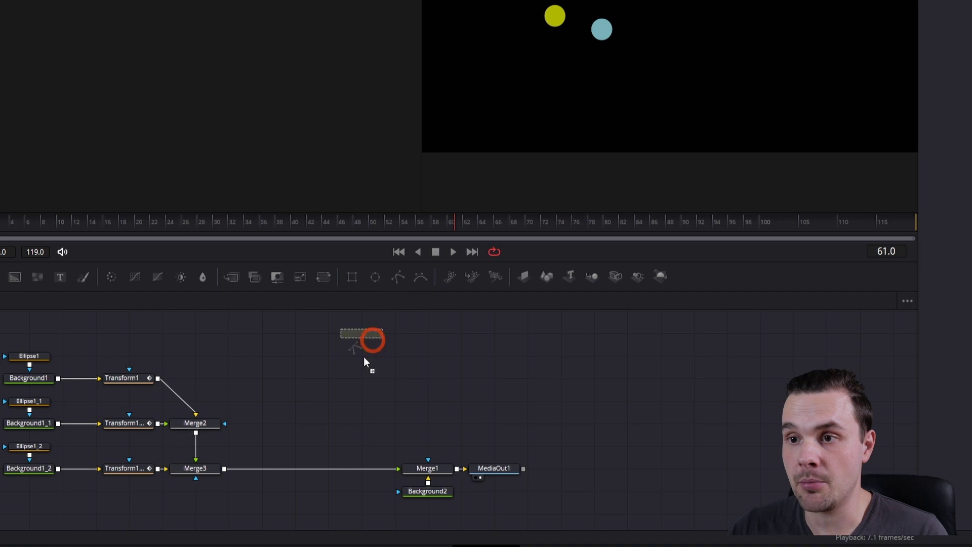
{"action": "left_click", "coordinate": [376, 411]}
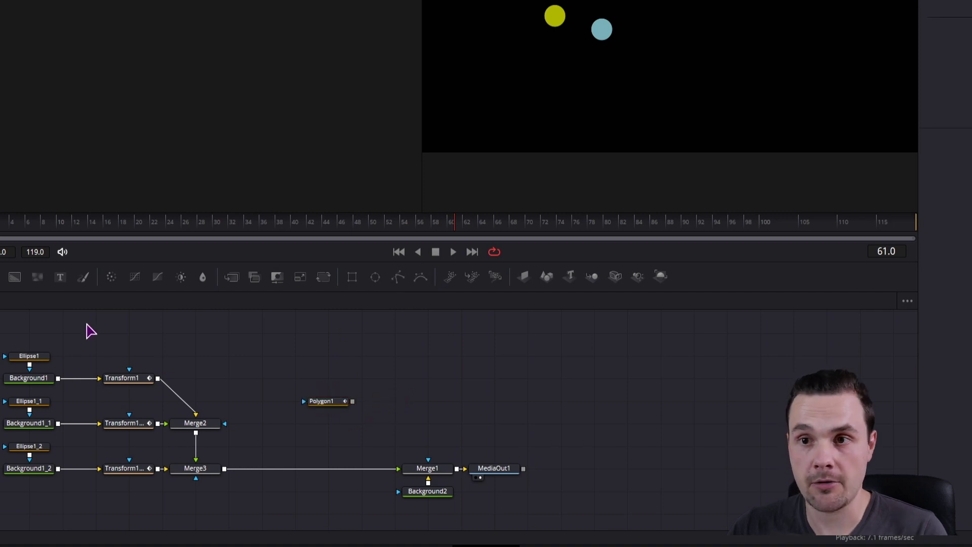
{"action": "left_click_drag", "start_coordinate": [14, 282], "coordinate": [301, 448]}
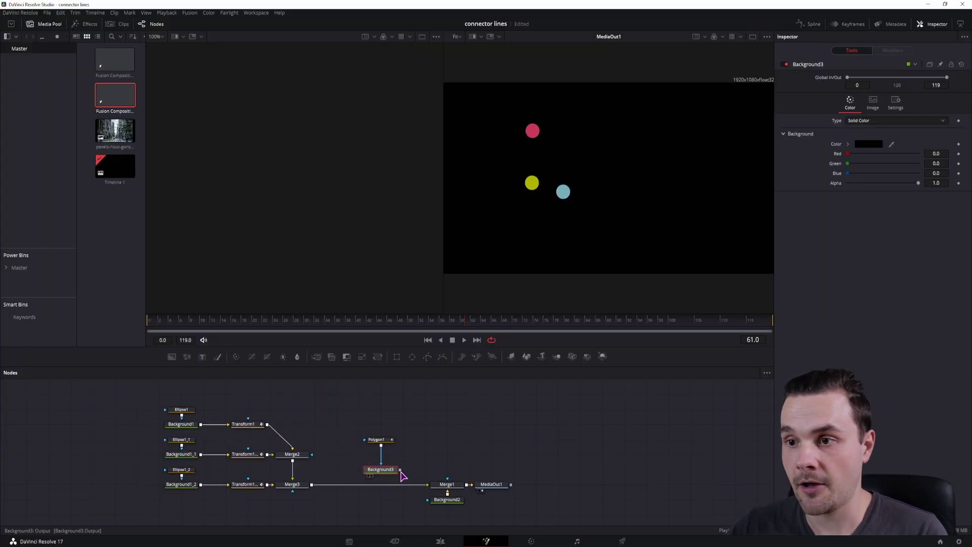
{"action": "left_click", "coordinate": [877, 121]}
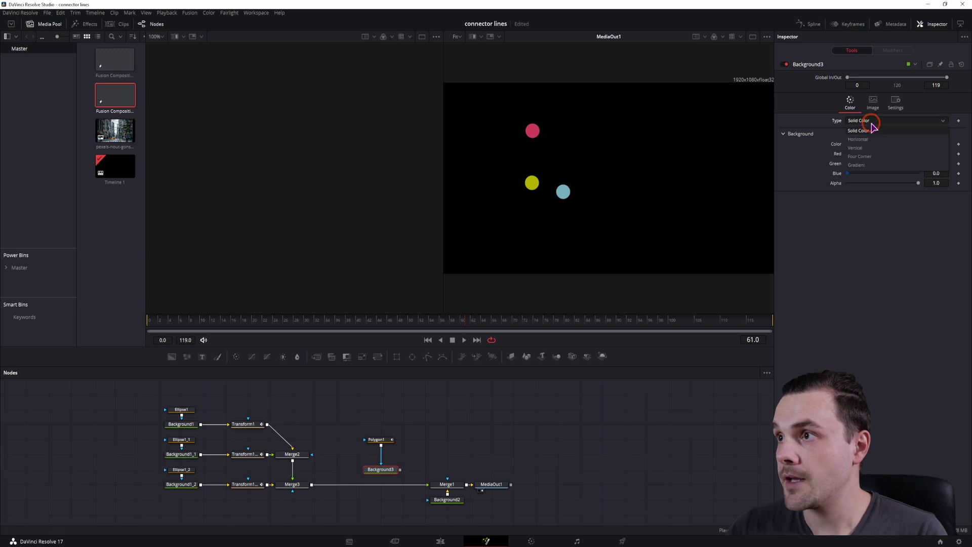
{"action": "left_click", "coordinate": [873, 165]}
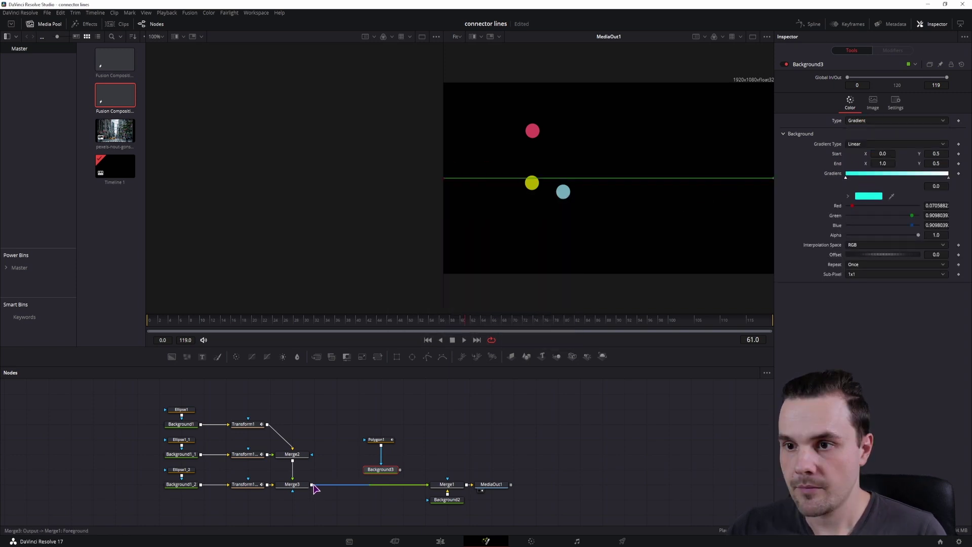
{"action": "left_click_drag", "start_coordinate": [313, 484], "coordinate": [409, 481]}
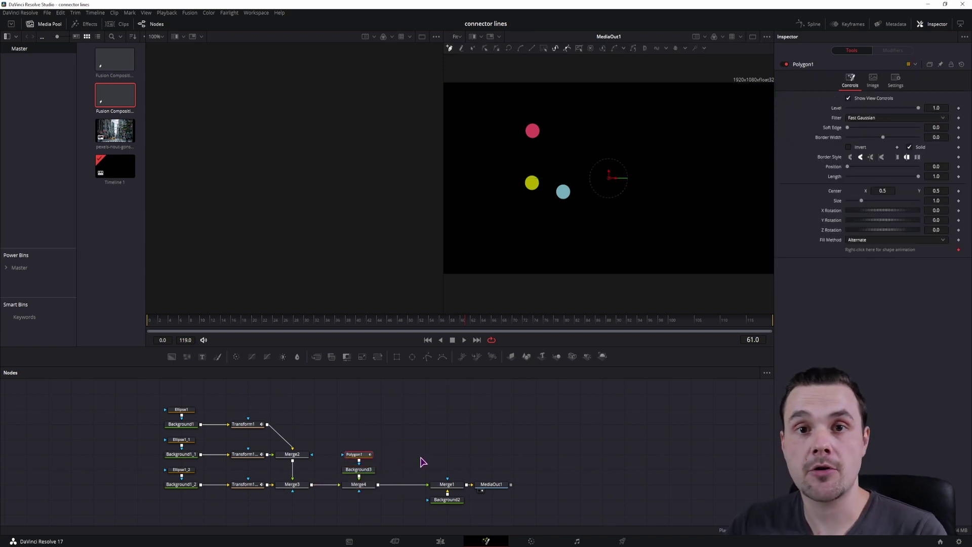
- At frame 0, draw a horizontal polygon line below the circles in the viewer
{"action": "left_click_drag", "start_coordinate": [235, 320], "coordinate": [304, 334]}
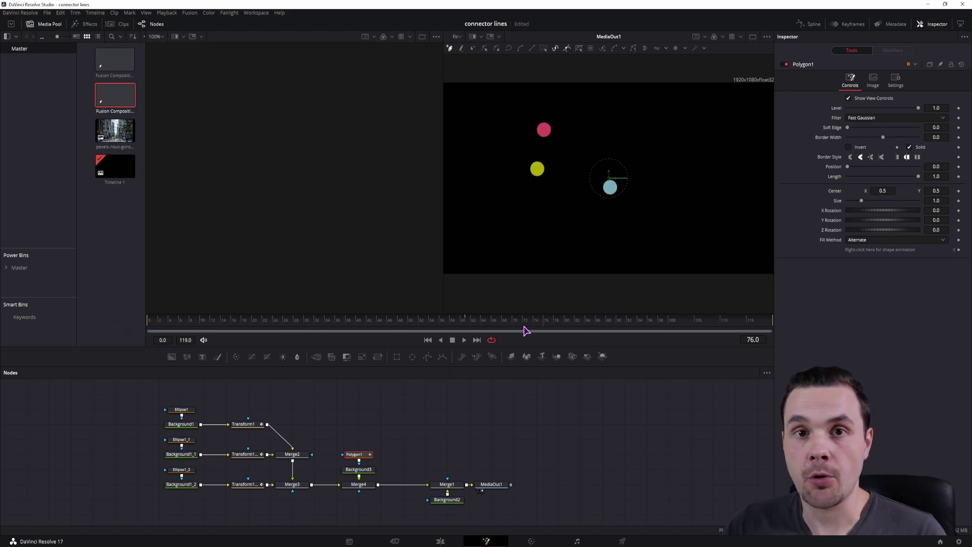
{"action": "left_click", "coordinate": [517, 228]}
{"action": "left_click", "coordinate": [664, 226]}
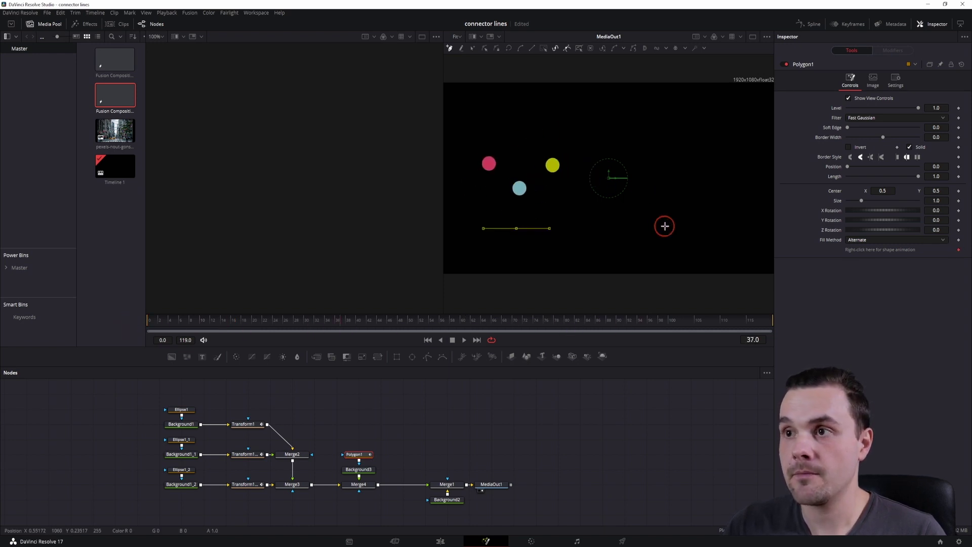
{"action": "left_click", "coordinate": [615, 226]}
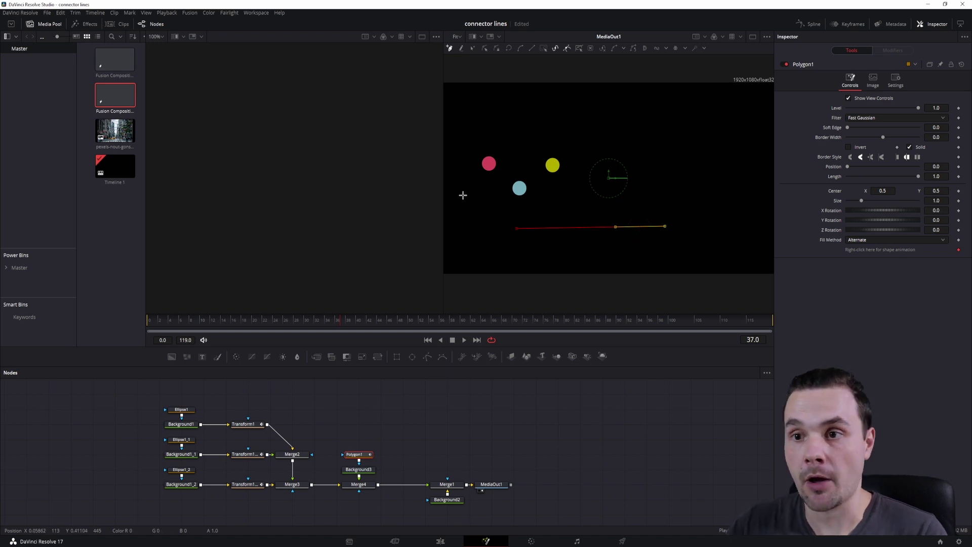
{"action": "left_click", "coordinate": [559, 268]}
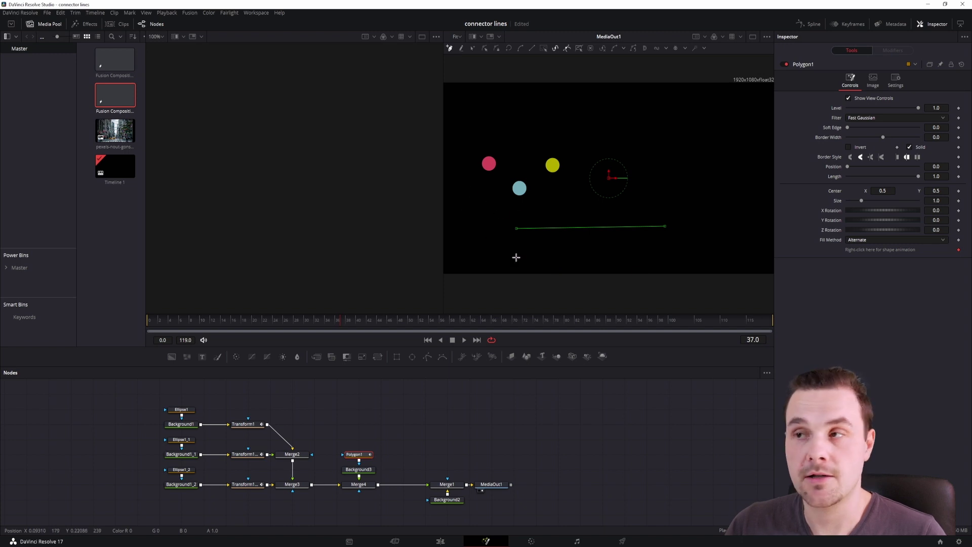
{"action": "left_click", "coordinate": [499, 207]}
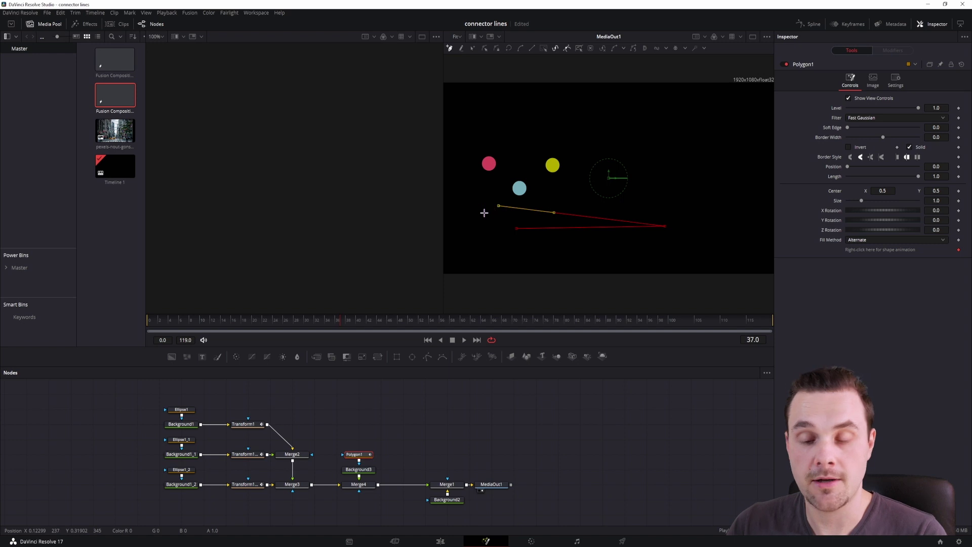
- Undo the stray point and publish the line's points as Point 0 and Point 1 controls
{"action": "key", "text": "ctrl+z"}
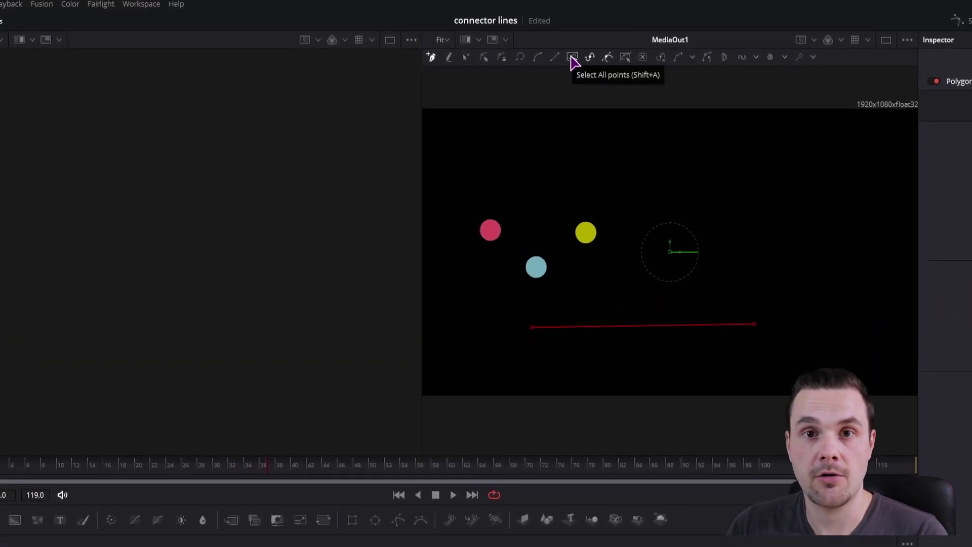
{"action": "left_click", "coordinate": [572, 57]}
{"action": "right_click", "coordinate": [617, 297]}
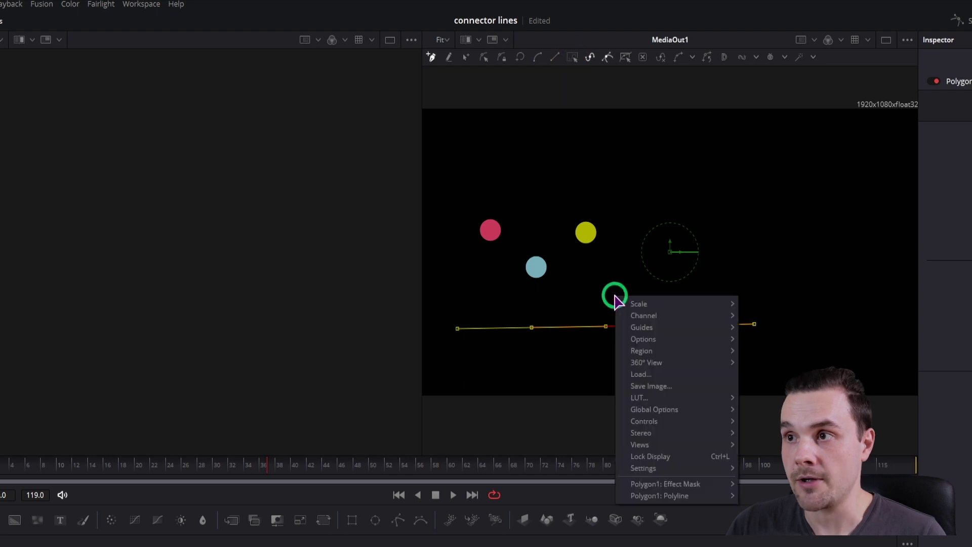
{"action": "mouse_move", "coordinate": [658, 495]}
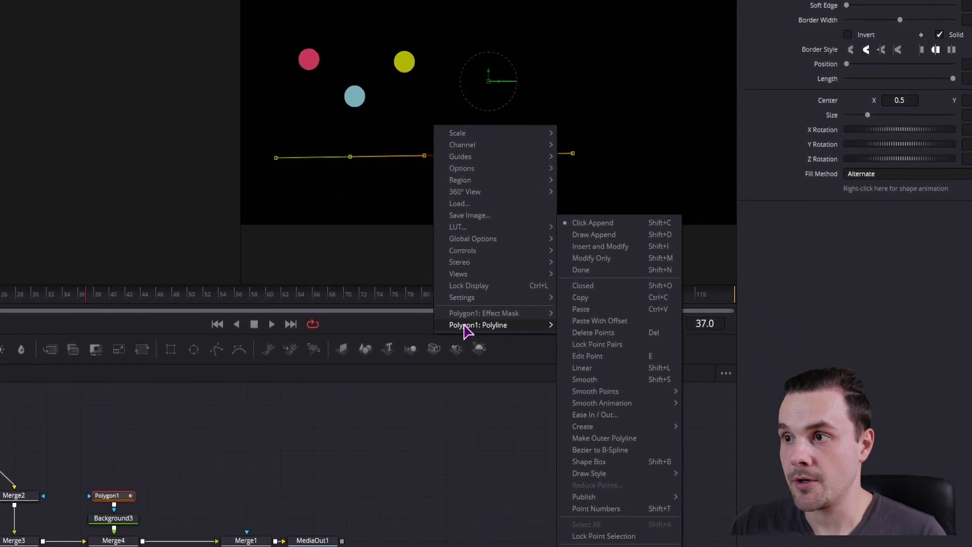
{"action": "mouse_move", "coordinate": [577, 465]}
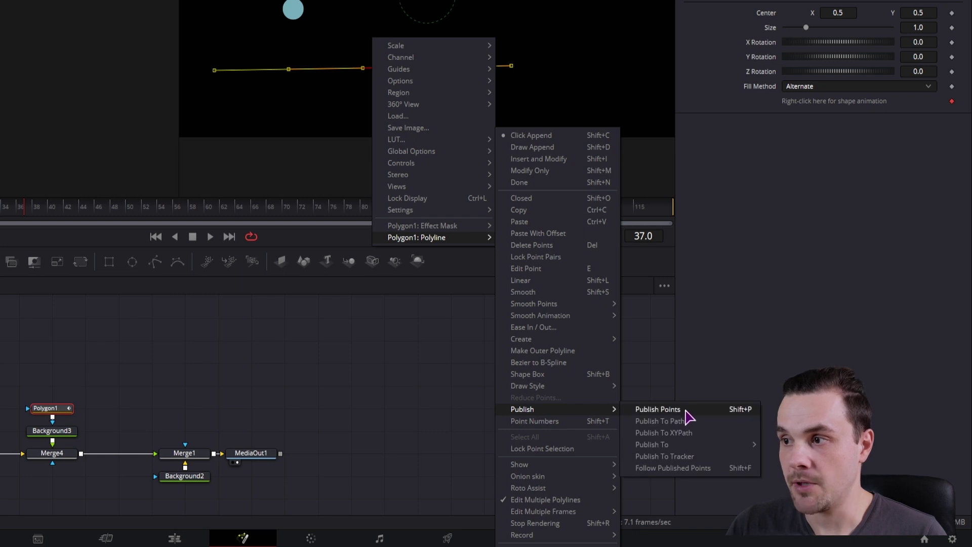
{"action": "left_click", "coordinate": [684, 411]}
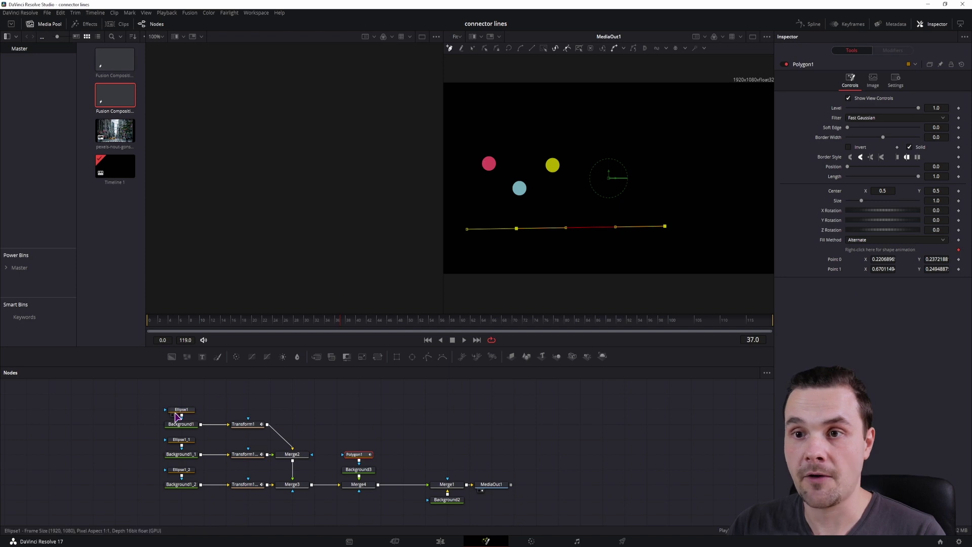
- Connect Polygon1's Point 0 to Perturb1's Value so it follows the yellow circle
{"action": "left_click", "coordinate": [250, 426]}
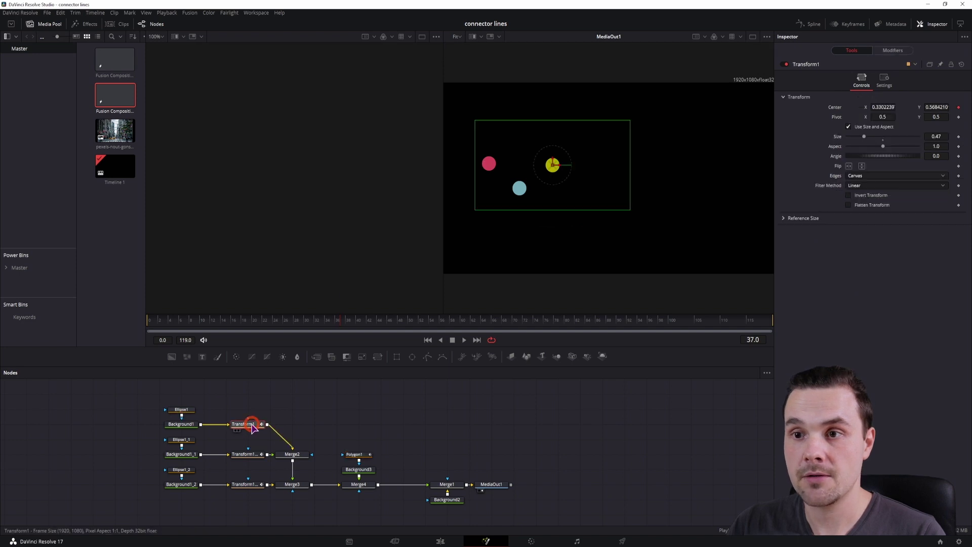
{"action": "left_click", "coordinate": [250, 455]}
{"action": "left_click", "coordinate": [242, 485]}
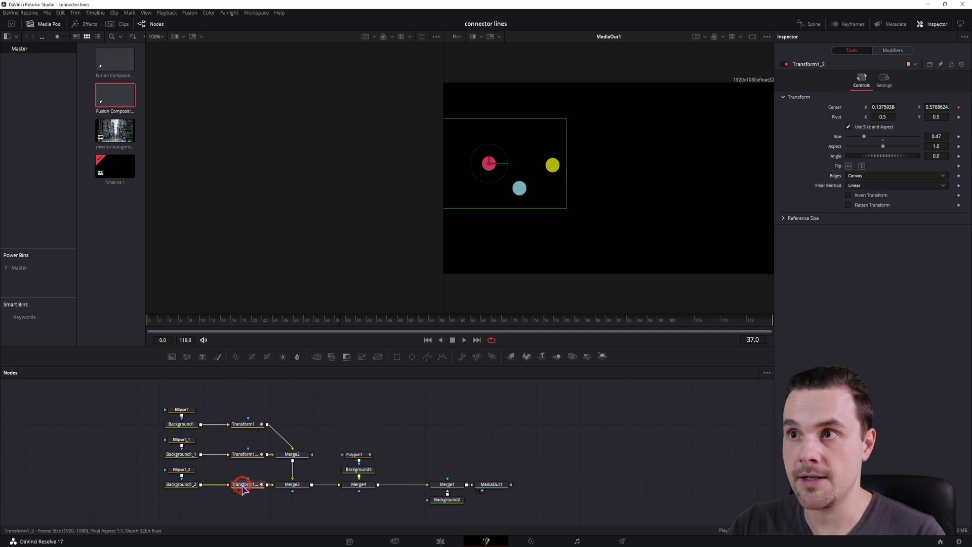
{"action": "left_click", "coordinate": [355, 455]}
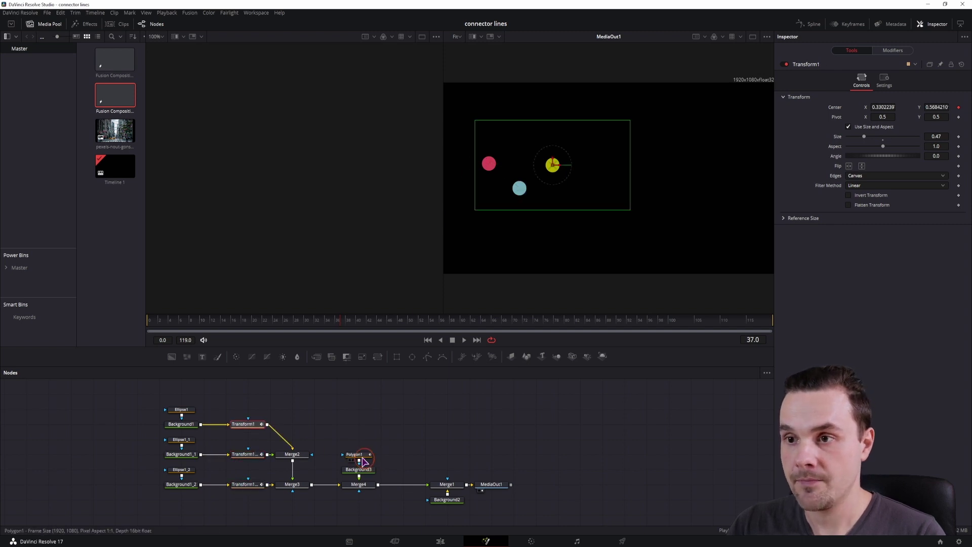
{"action": "right_click", "coordinate": [833, 262]}
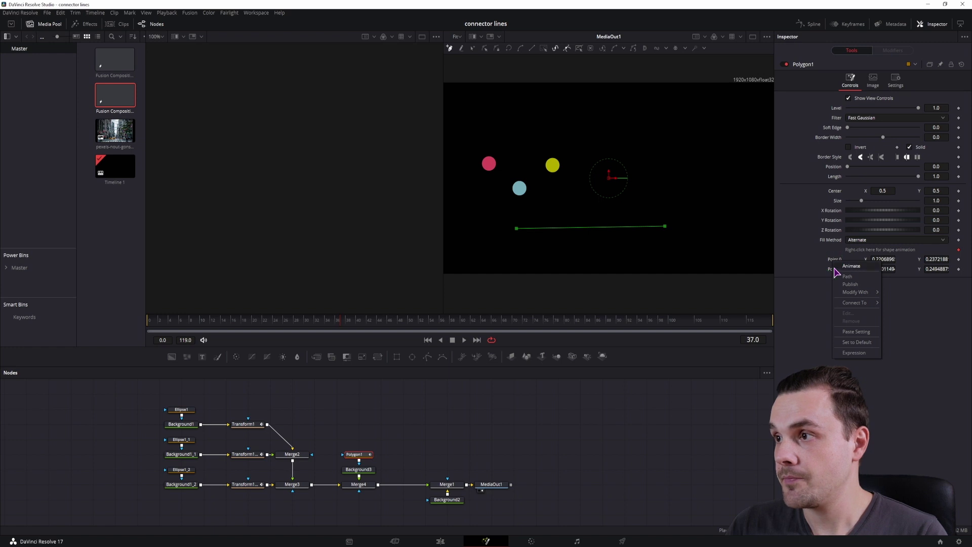
{"action": "mouse_move", "coordinate": [854, 304]}
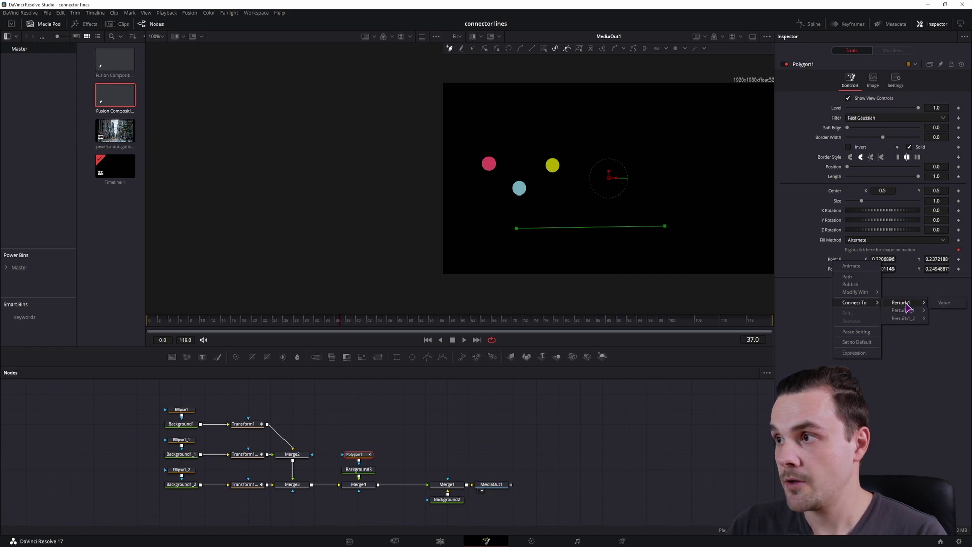
{"action": "left_click", "coordinate": [945, 303]}
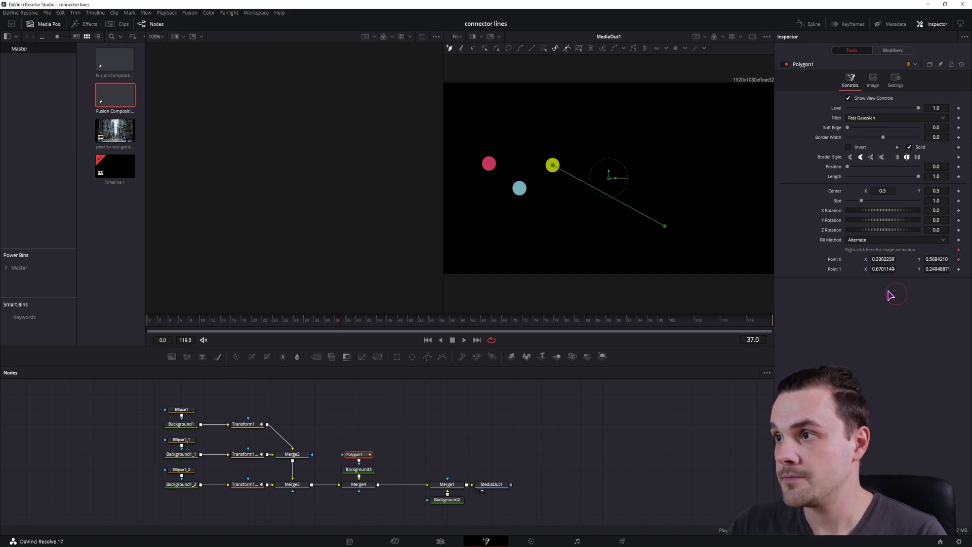
- Connect Point 1 to Perturb1_1's Value so it follows the cyan circle
{"action": "right_click", "coordinate": [832, 269]}
{"action": "mouse_move", "coordinate": [867, 315]}
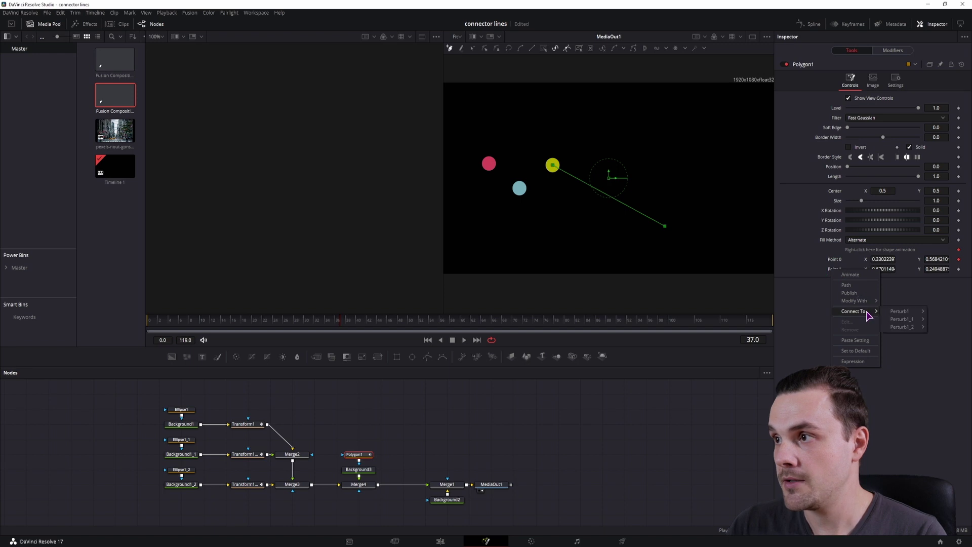
{"action": "mouse_move", "coordinate": [914, 321]}
{"action": "left_click", "coordinate": [944, 321]}
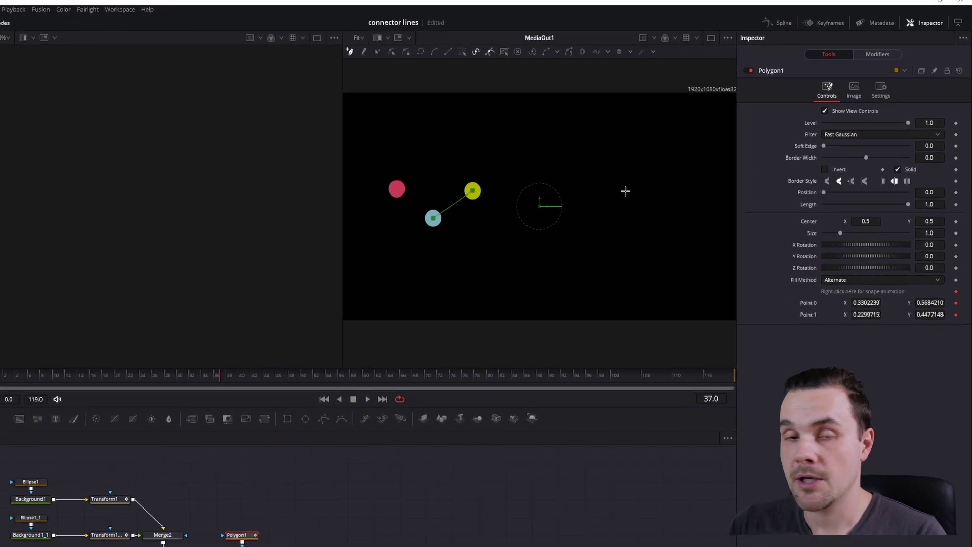
- Set the line's Border Width to 0.0059 and Soft Edge to 0.0032, then scrub to check
{"action": "left_click_drag", "start_coordinate": [918, 191], "coordinate": [930, 191]}
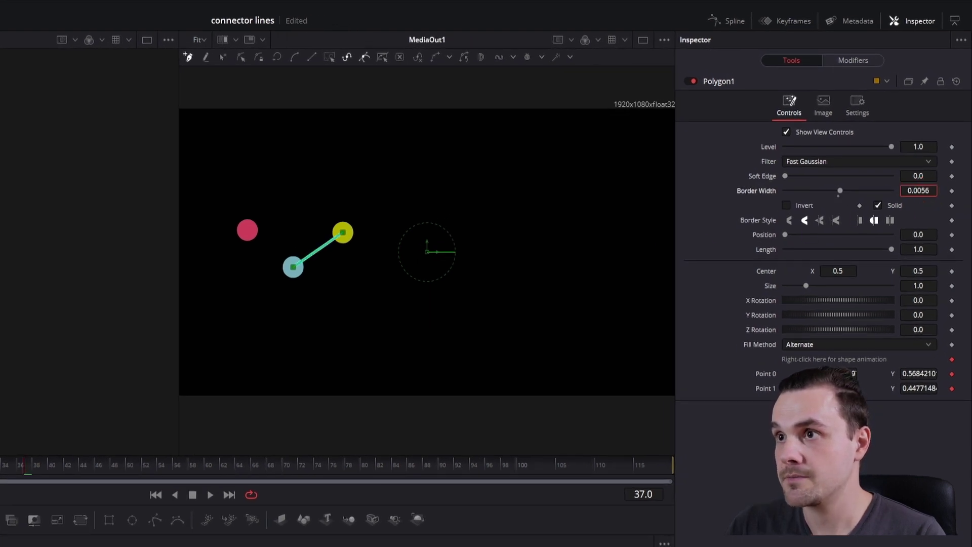
{"action": "mouse_move", "coordinate": [786, 177]}
{"action": "left_mouse_down"}
{"action": "mouse_move", "coordinate": [797, 178]}
{"action": "mouse_move", "coordinate": [788, 175]}
{"action": "left_mouse_up"}
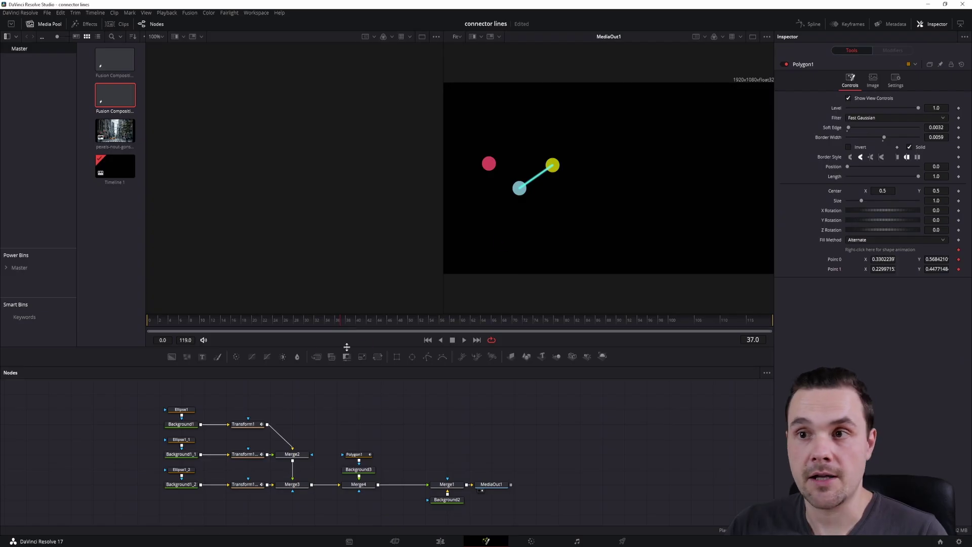
{"action": "left_click_drag", "start_coordinate": [41, 470], "coordinate": [192, 471]}
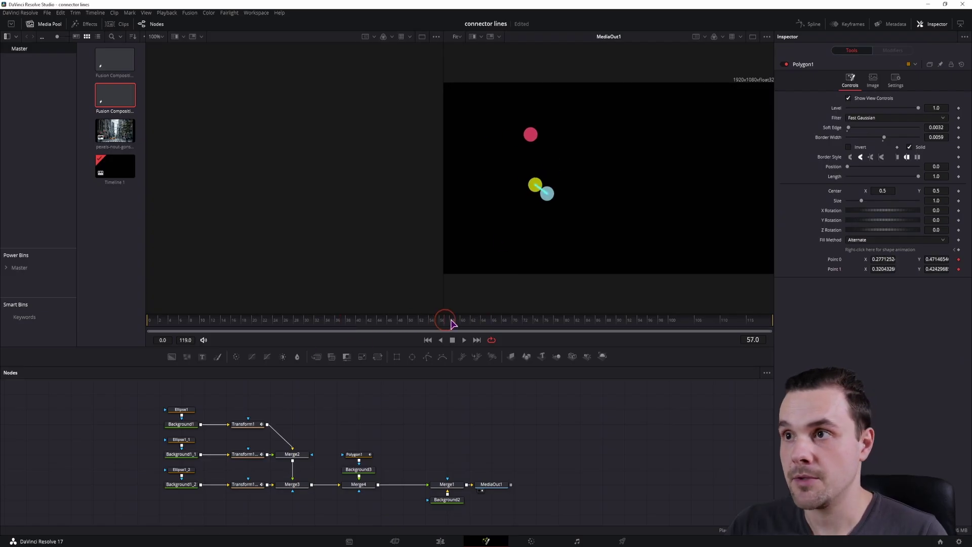
{"action": "left_click_drag", "start_coordinate": [452, 324], "coordinate": [580, 324]}
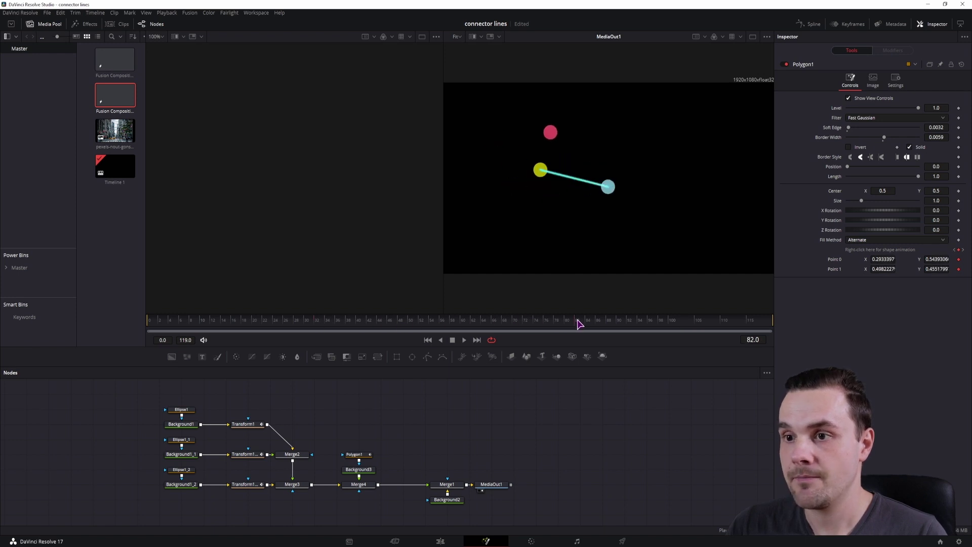
- Swap Merge4's foreground and background inputs with Ctrl+T
{"action": "left_click", "coordinate": [362, 485]}
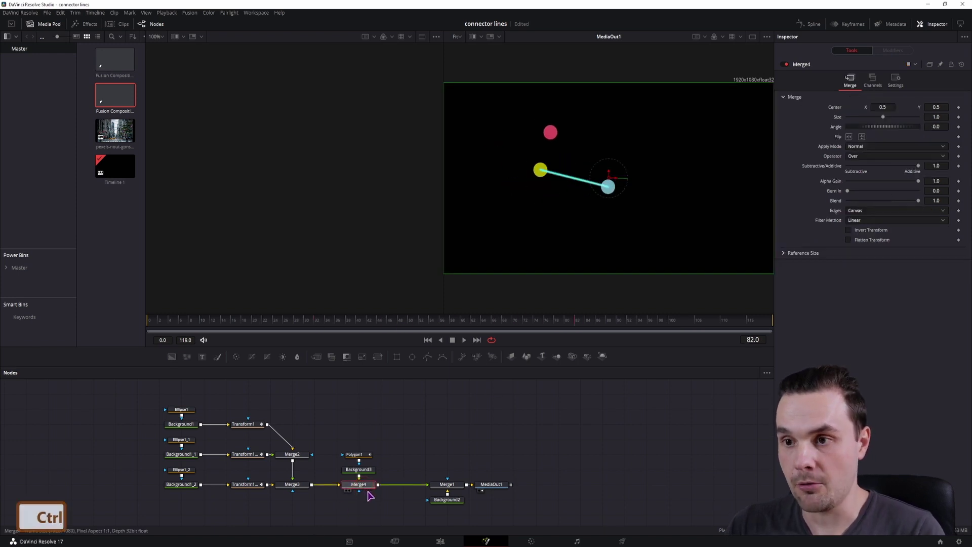
{"action": "key", "text": "ctrl+t"}
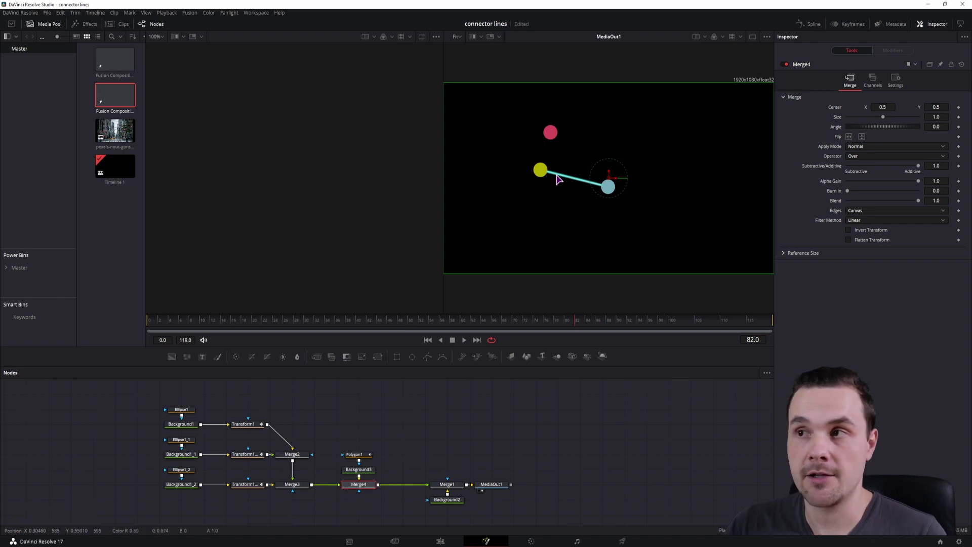
{"action": "left_click", "coordinate": [365, 455]}
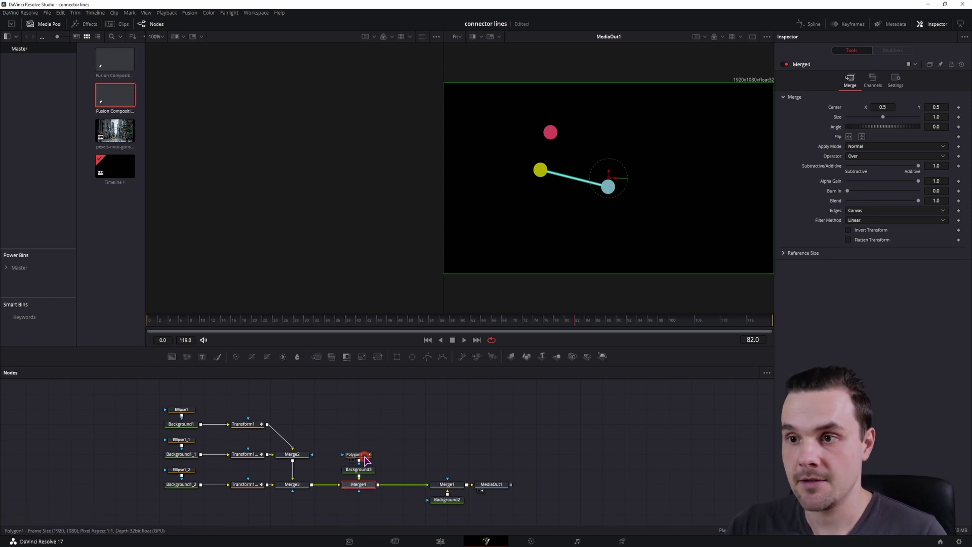
- Paste two copies of Polygon1 and chain Polygon1_2 into Polygon1_1 into Polygon1
{"action": "key", "text": "ctrl+c"}
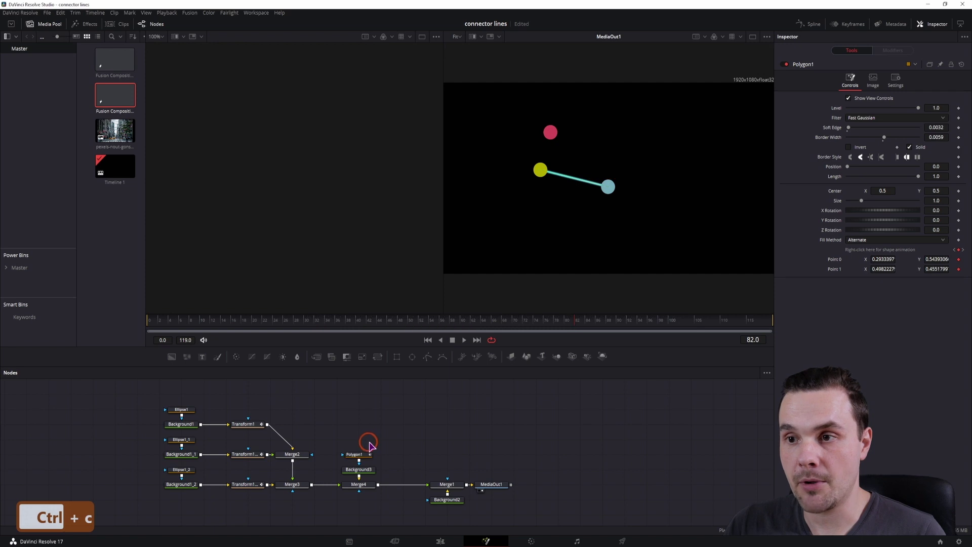
{"action": "key", "text": "ctrl+v"}
{"action": "key", "text": "ctrl+v"}
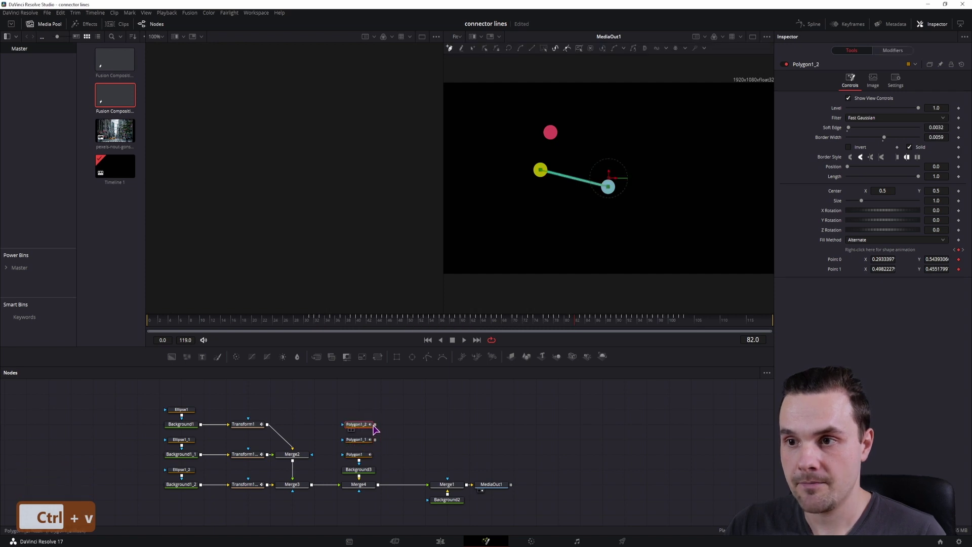
{"action": "mouse_move", "coordinate": [374, 425]}
{"action": "left_mouse_down"}
{"action": "mouse_move", "coordinate": [349, 437]}
{"action": "mouse_move", "coordinate": [348, 465]}
{"action": "mouse_move", "coordinate": [352, 456]}
{"action": "left_mouse_up"}
{"action": "left_click", "coordinate": [356, 440]}
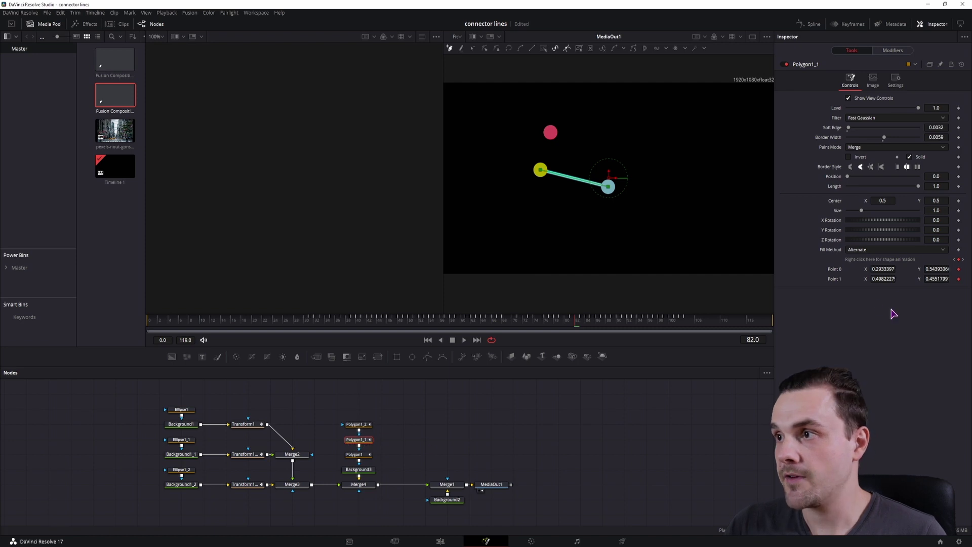
{"action": "right_click", "coordinate": [835, 280]}
{"action": "left_click", "coordinate": [874, 358]}
{"action": "right_click", "coordinate": [834, 278]}
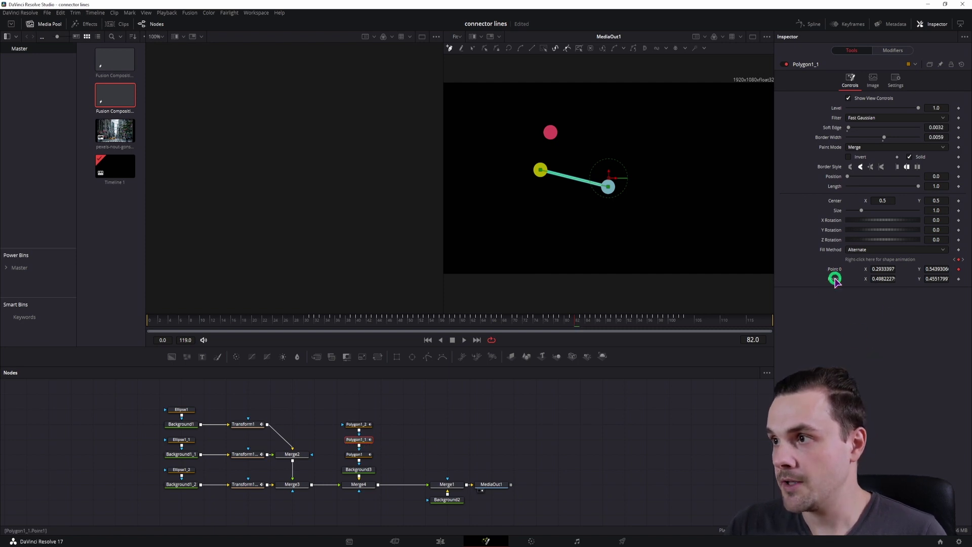
- Check which Perturb modifier drives the red, cyan and yellow circles' transforms
{"action": "left_click", "coordinate": [247, 484]}
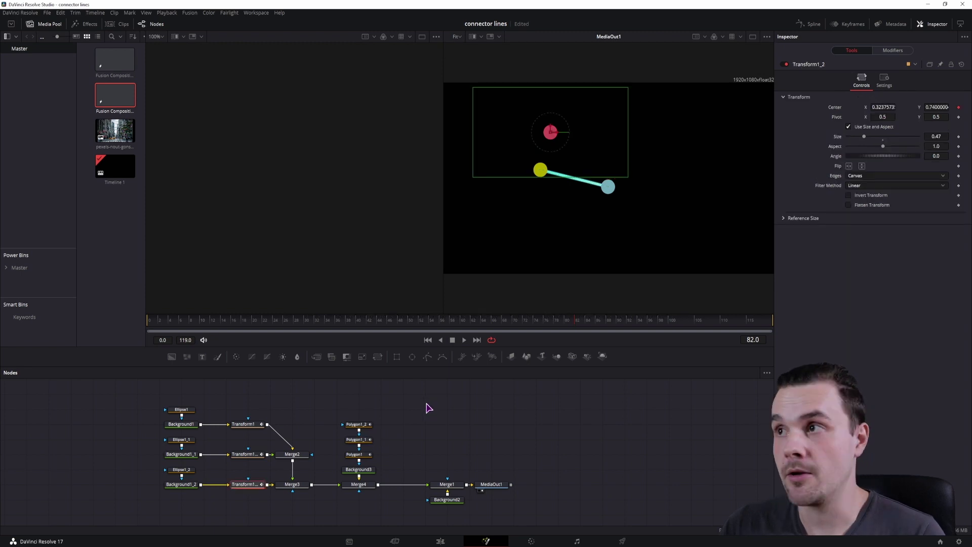
{"action": "right_click", "coordinate": [835, 108]}
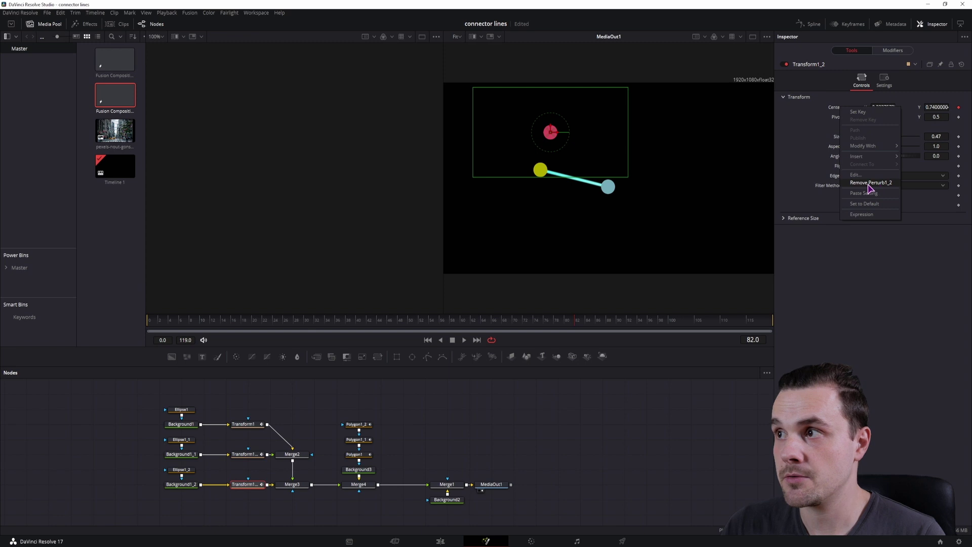
{"action": "left_click", "coordinate": [258, 458]}
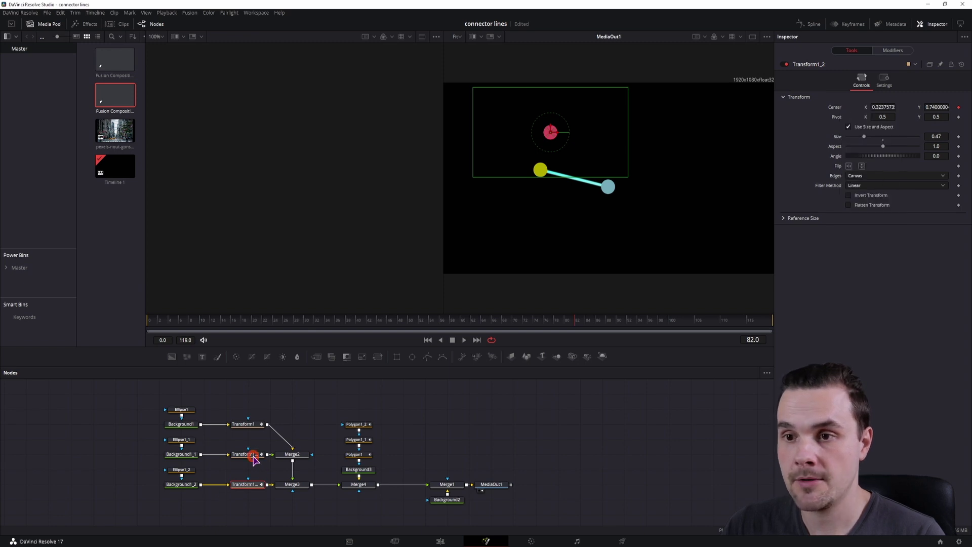
{"action": "left_click", "coordinate": [259, 459]}
{"action": "right_click", "coordinate": [836, 108]}
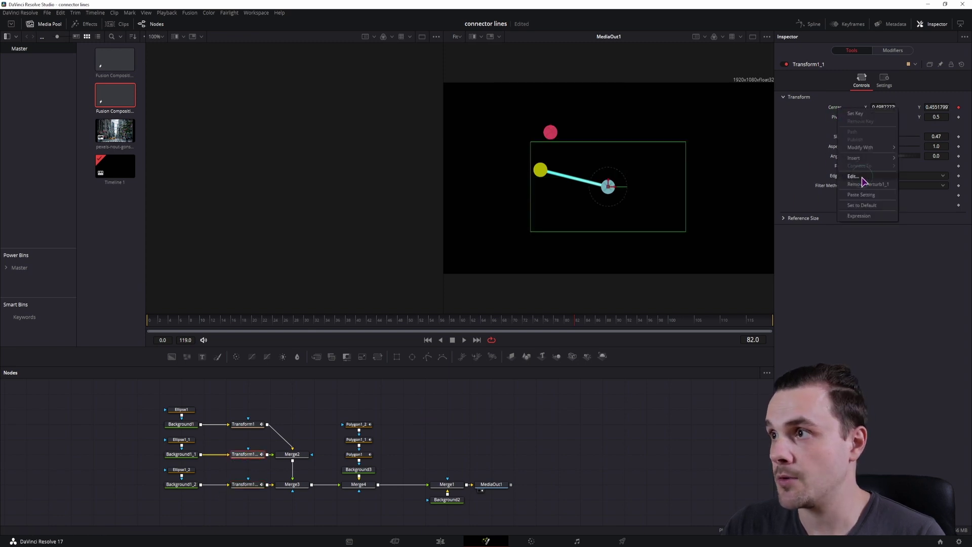
{"action": "left_click", "coordinate": [258, 426]}
{"action": "left_click", "coordinate": [248, 424]}
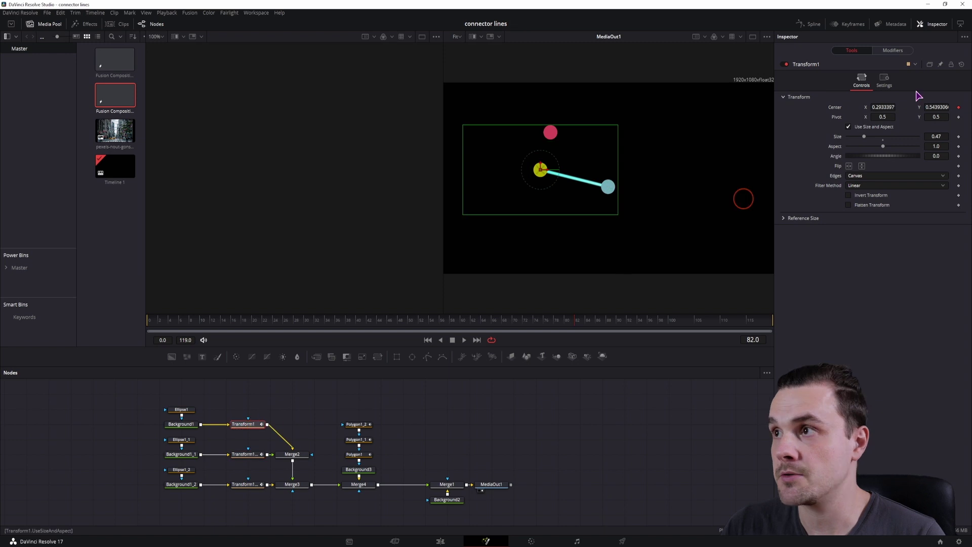
{"action": "right_click", "coordinate": [835, 108]}
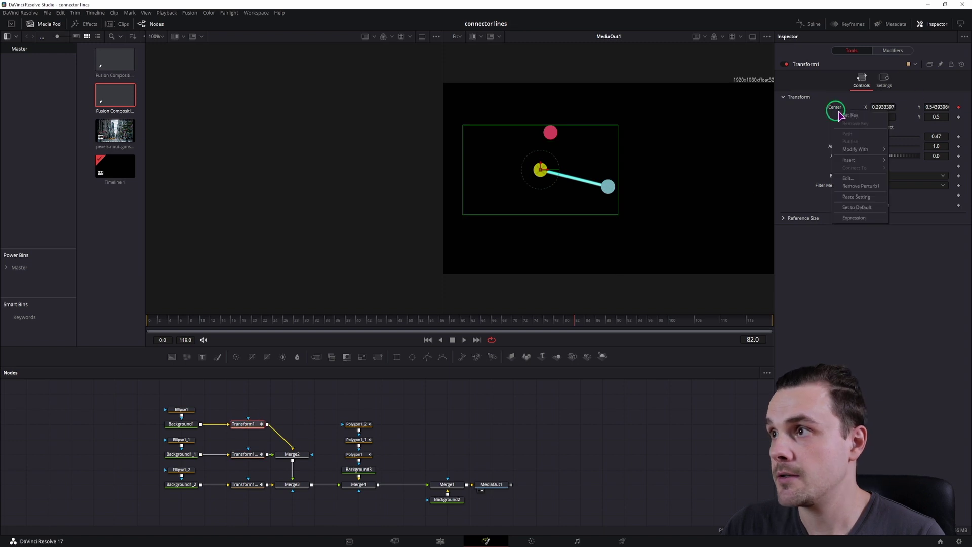
- Connect Polygon1_1's Point 1 to Perturb1_2's Value so it follows the red circle
{"action": "left_click", "coordinate": [364, 440]}
{"action": "left_click", "coordinate": [364, 440]}
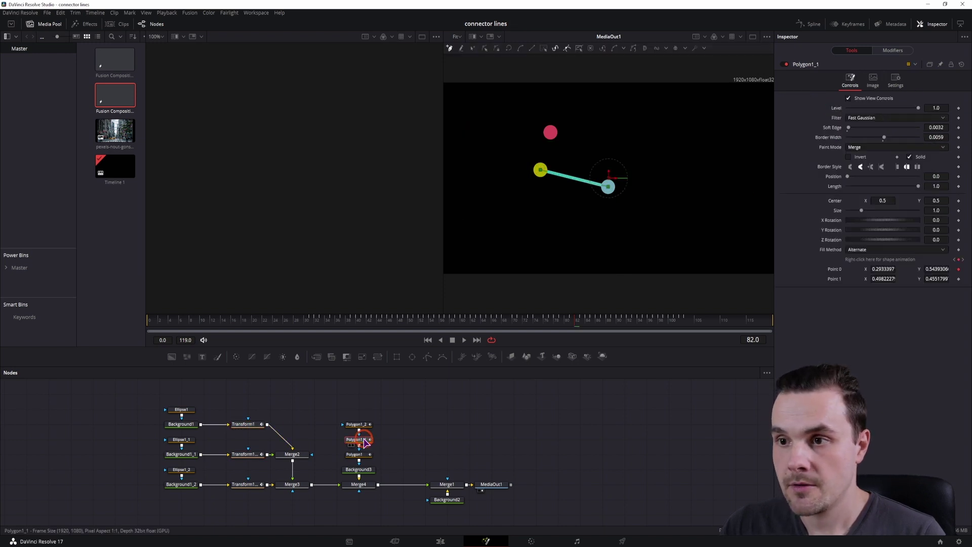
{"action": "right_click", "coordinate": [839, 272]}
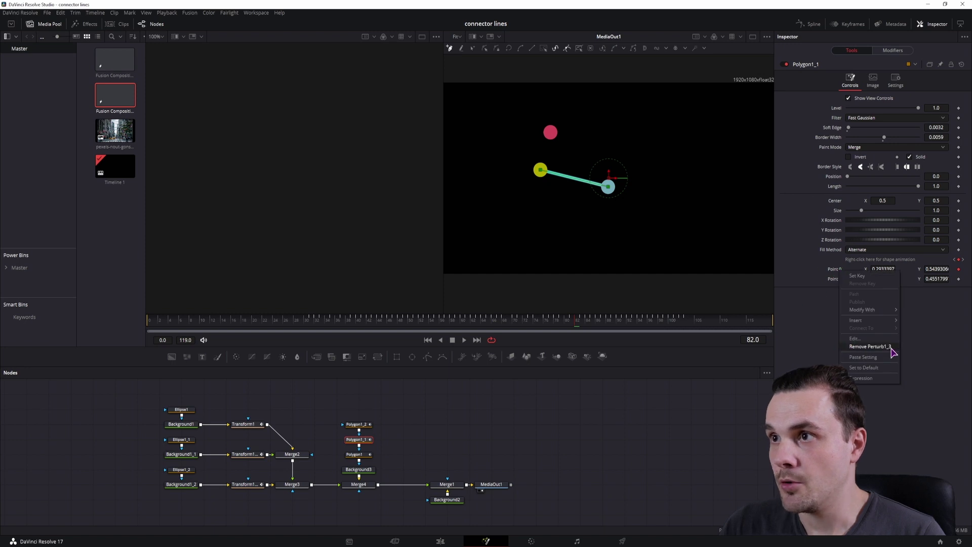
{"action": "left_click", "coordinate": [833, 293]}
{"action": "right_click", "coordinate": [835, 278]}
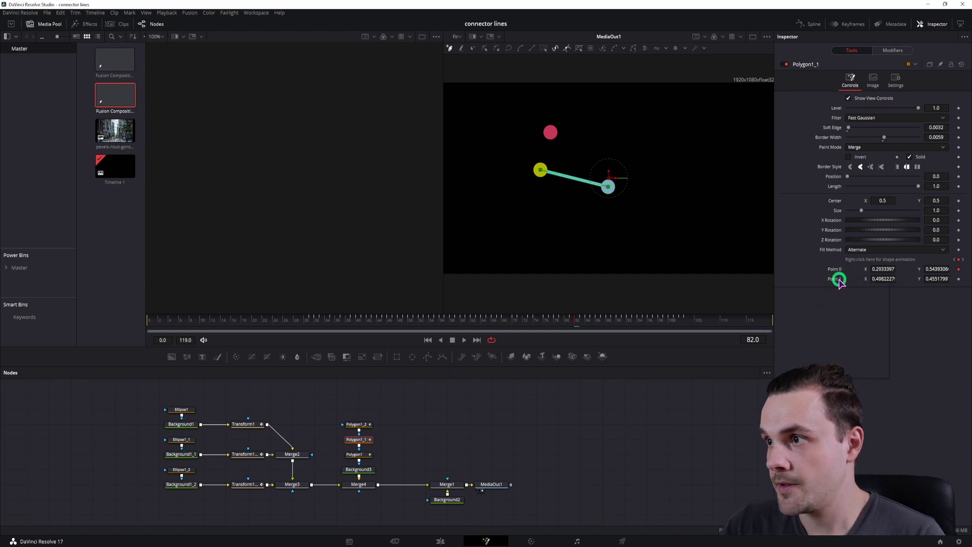
{"action": "mouse_move", "coordinate": [856, 324]}
{"action": "mouse_move", "coordinate": [909, 346]}
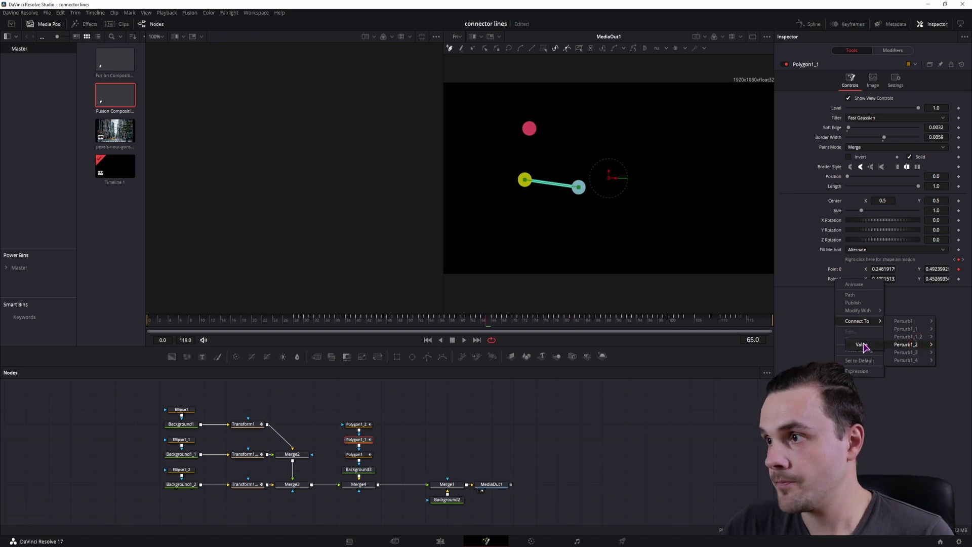
{"action": "left_click", "coordinate": [863, 344]}
{"action": "left_click", "coordinate": [357, 424]}
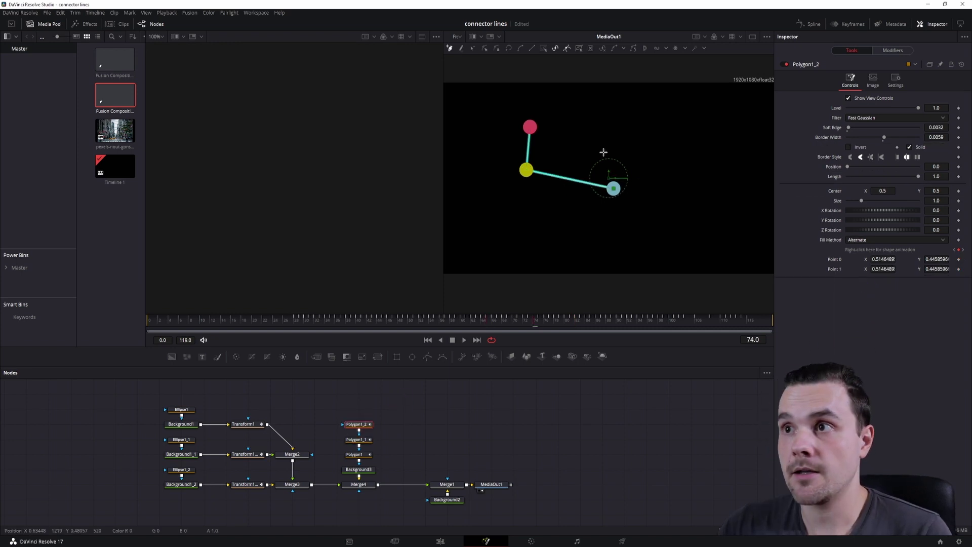
- Review the Ellipse1, Ellipse1_1 and Transform1, 1_1 and 1_2 settings that position the dots
{"action": "left_click", "coordinate": [247, 424]}
{"action": "left_click", "coordinate": [181, 409]}
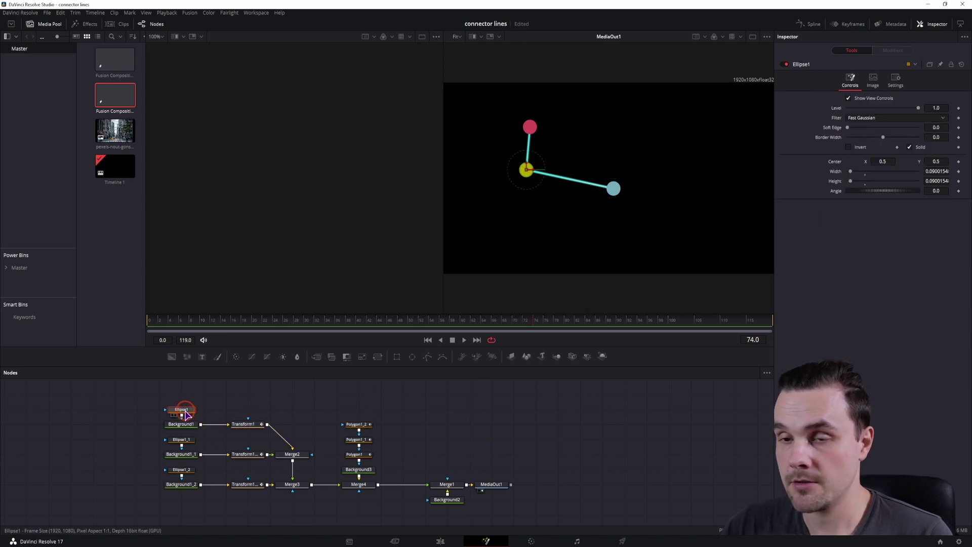
{"action": "left_click", "coordinate": [181, 439]}
{"action": "left_click", "coordinate": [256, 455]}
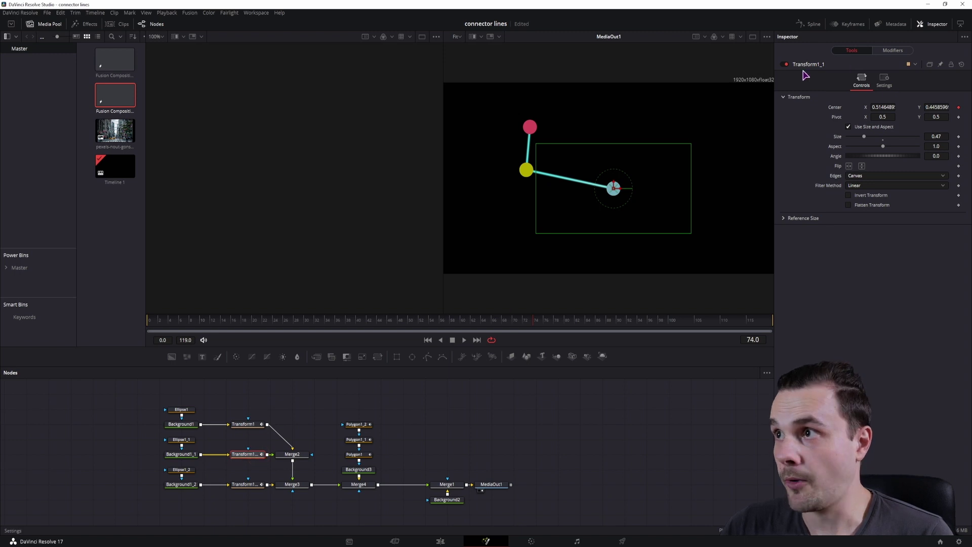
{"action": "left_click", "coordinate": [253, 484]}
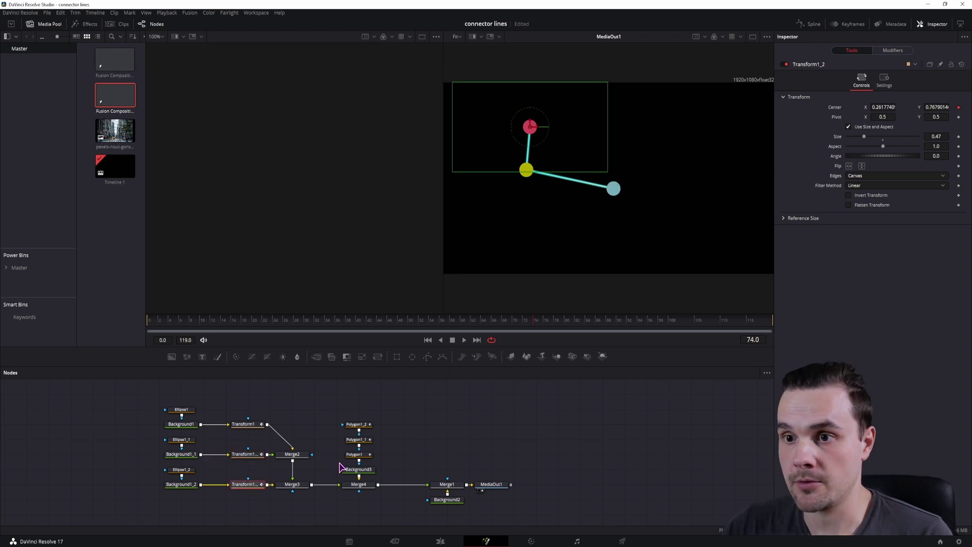
- Link Polygon1_2's Point 0 to Perturb1_1 and Point 1 to Perturb1_2
{"action": "left_click", "coordinate": [358, 425]}
{"action": "right_click", "coordinate": [836, 260]}
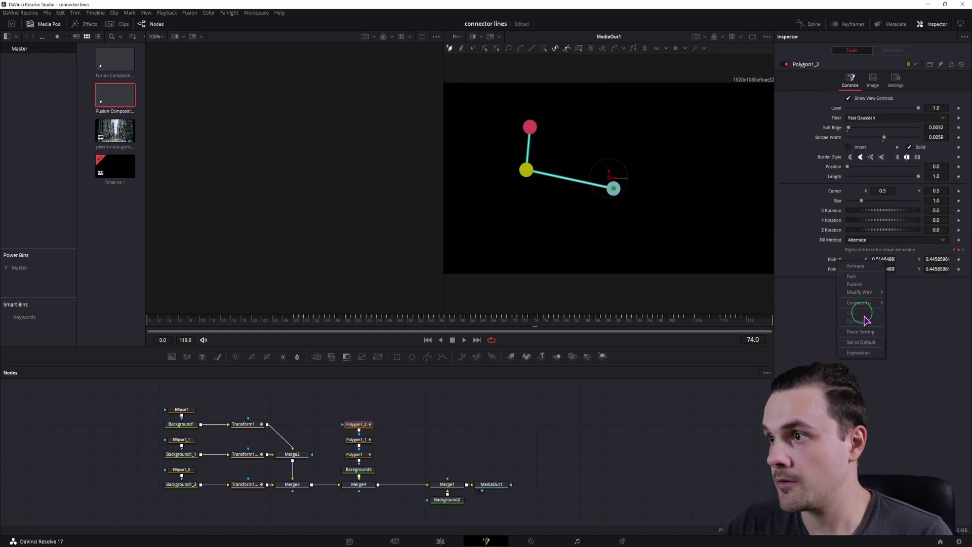
{"action": "mouse_move", "coordinate": [864, 304]}
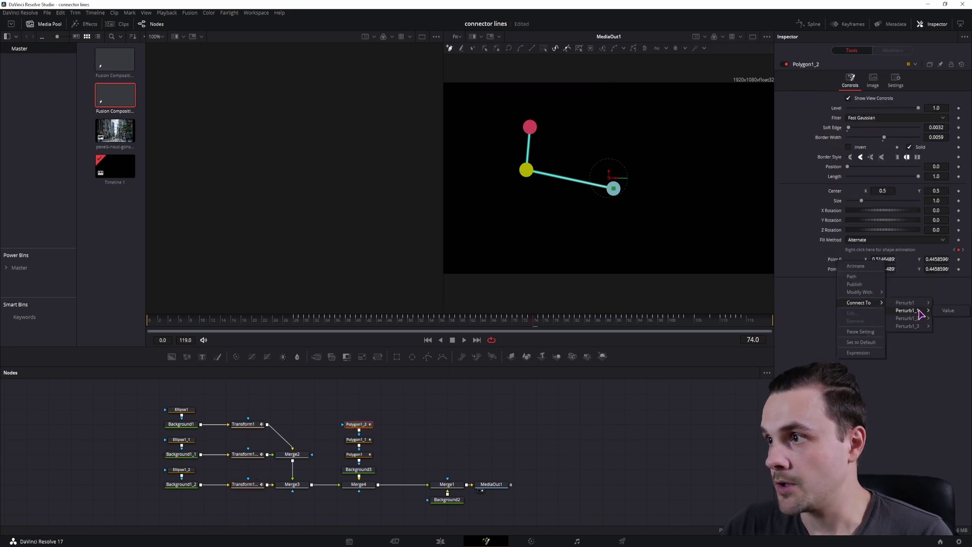
{"action": "left_click", "coordinate": [948, 311]}
{"action": "right_click", "coordinate": [835, 266]}
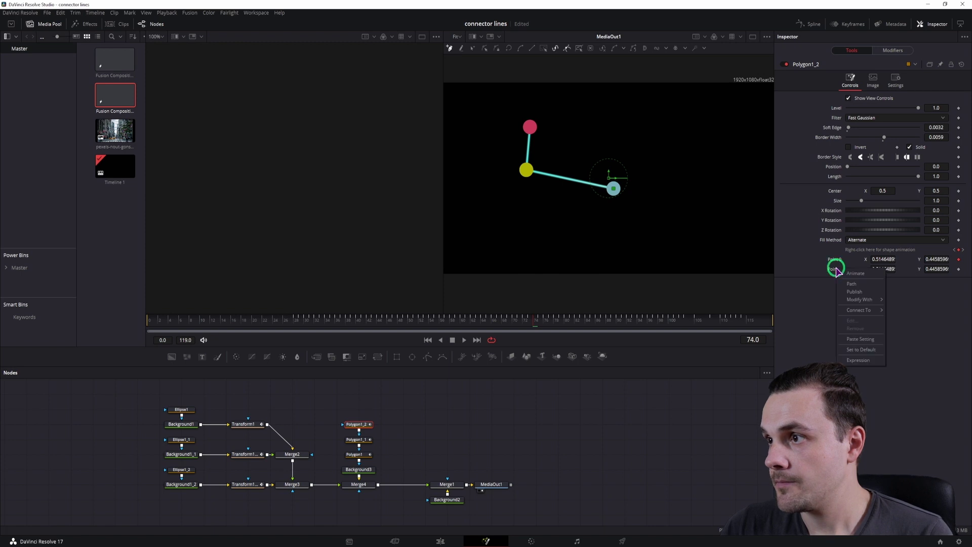
{"action": "mouse_move", "coordinate": [861, 309]}
{"action": "left_click", "coordinate": [947, 327]}
- Play the animation from the start to preview the triangle, then select the three Transform nodes
{"action": "left_click", "coordinate": [229, 324]}
{"action": "key", "text": "space"}
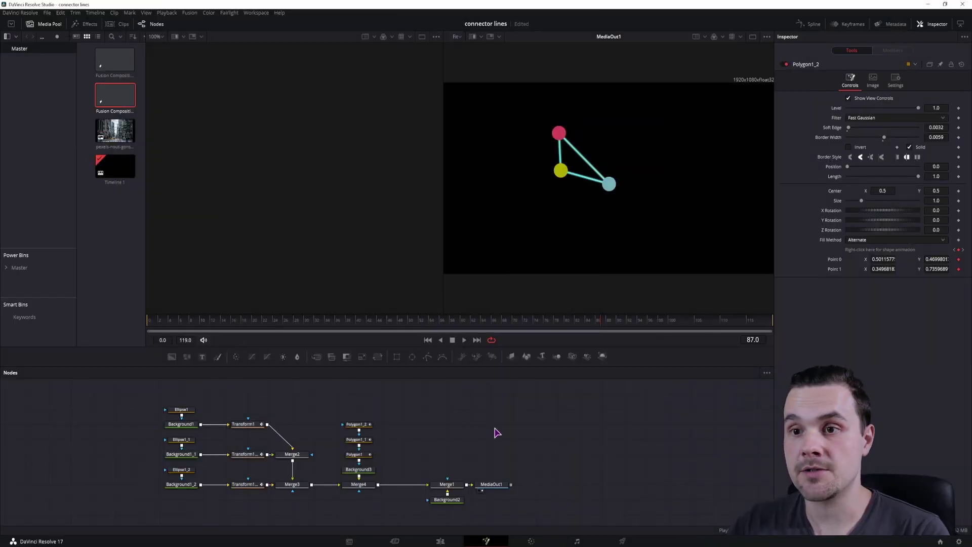
{"action": "left_click_drag", "start_coordinate": [258, 393], "coordinate": [236, 511]}
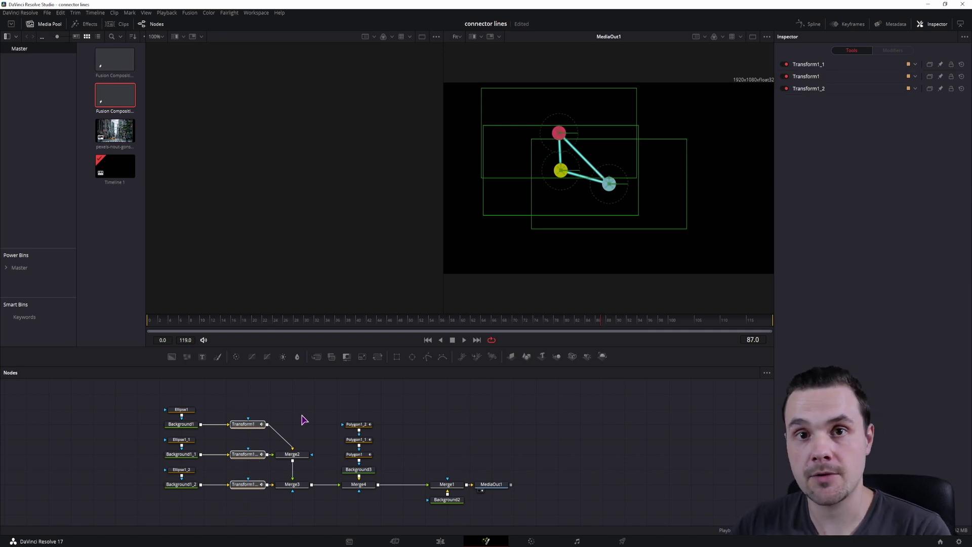
- Add a new Polygon node feeding Background4, and wire Background4 to MediaOut1
{"action": "left_click", "coordinate": [491, 401]}
{"action": "left_click", "coordinate": [426, 357]}
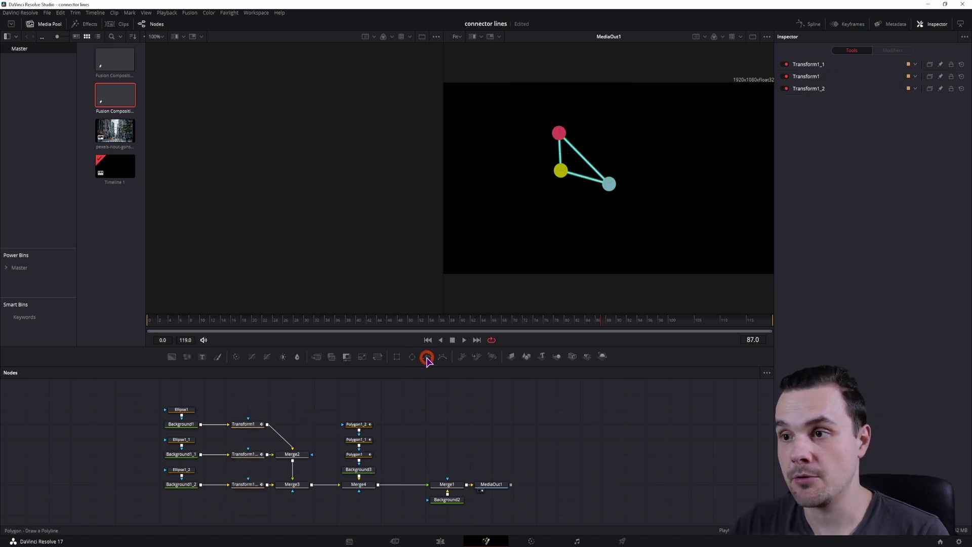
{"action": "left_click", "coordinate": [172, 356]}
{"action": "left_click", "coordinate": [418, 404]}
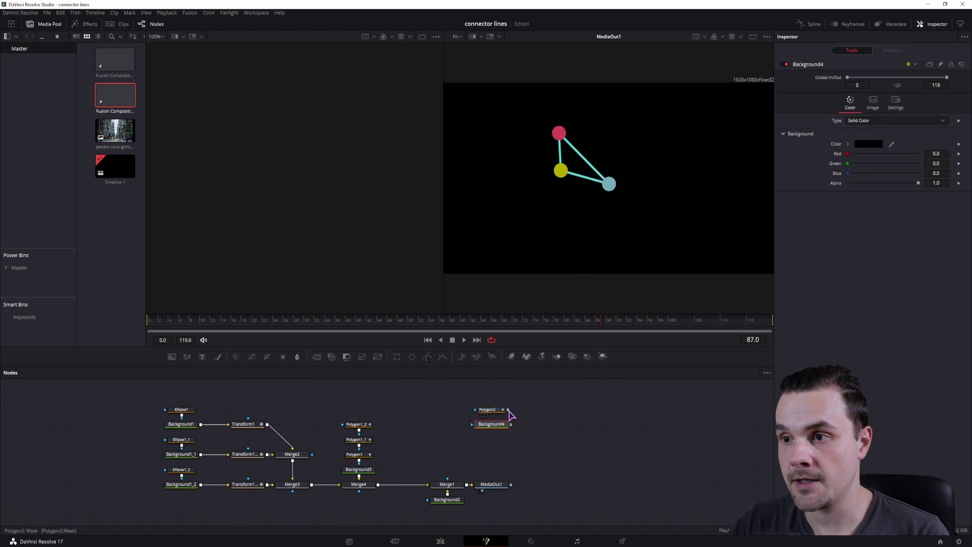
{"action": "left_click", "coordinate": [477, 430]}
{"action": "left_click_drag", "start_coordinate": [511, 424], "coordinate": [472, 483]}
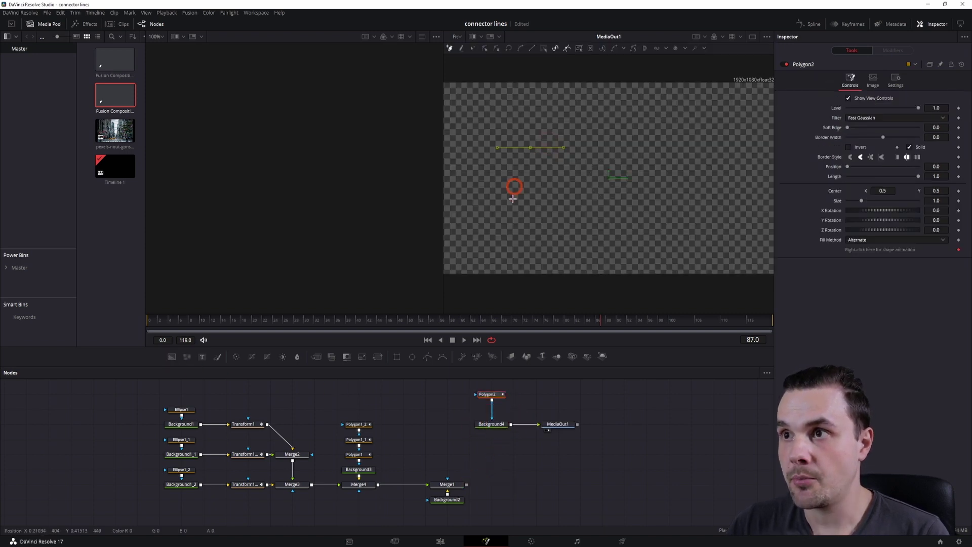
- Draw a closed three-point polygon in the viewer and publish its points
{"action": "left_click", "coordinate": [507, 217]}
{"action": "left_click", "coordinate": [705, 223]}
{"action": "left_click", "coordinate": [530, 148]}
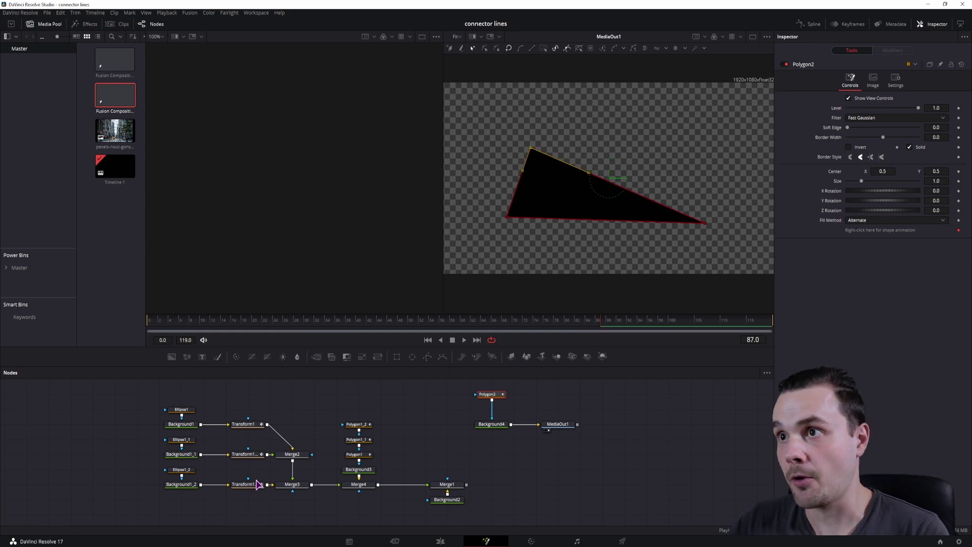
{"action": "left_click_drag", "start_coordinate": [727, 262], "coordinate": [477, 114]}
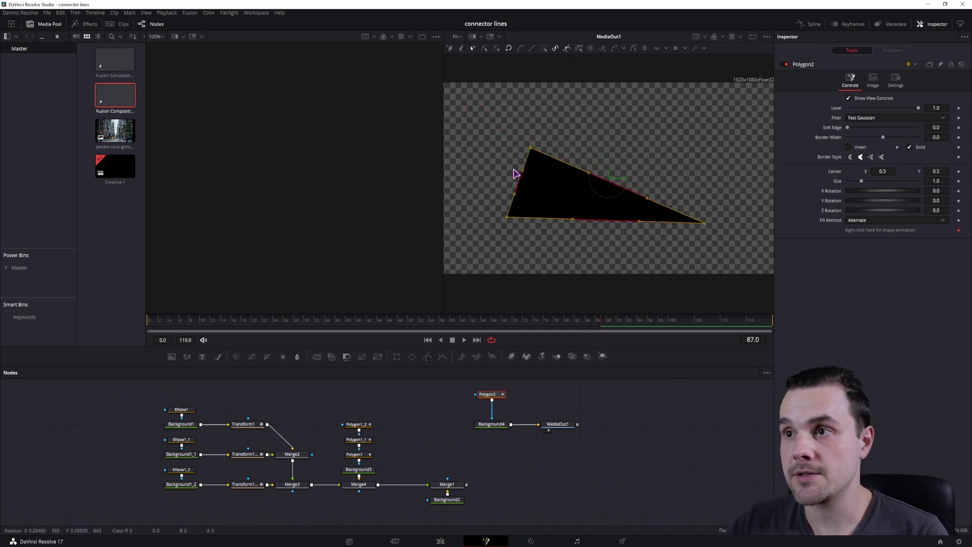
{"action": "right_click", "coordinate": [536, 231]}
{"action": "mouse_move", "coordinate": [590, 367]}
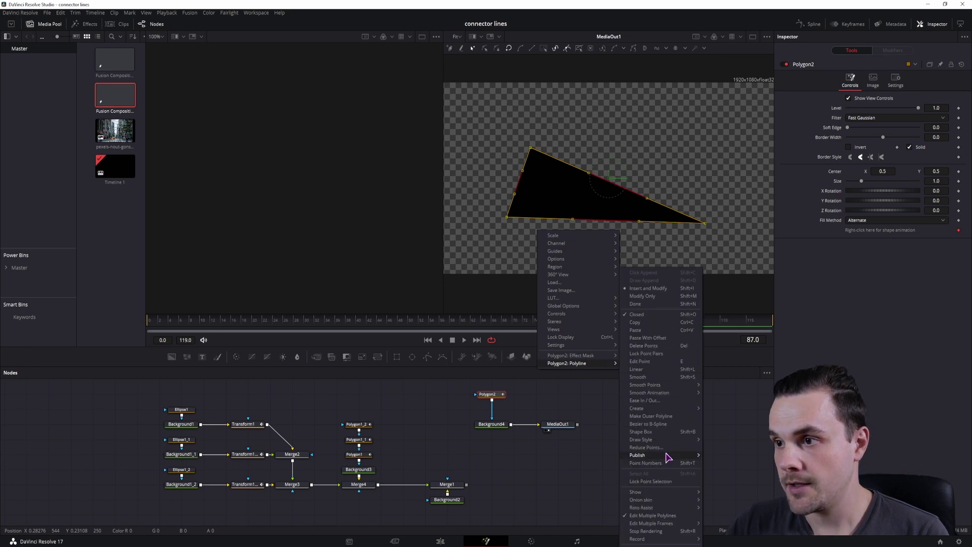
{"action": "mouse_move", "coordinate": [667, 456]}
{"action": "left_click", "coordinate": [742, 455]}
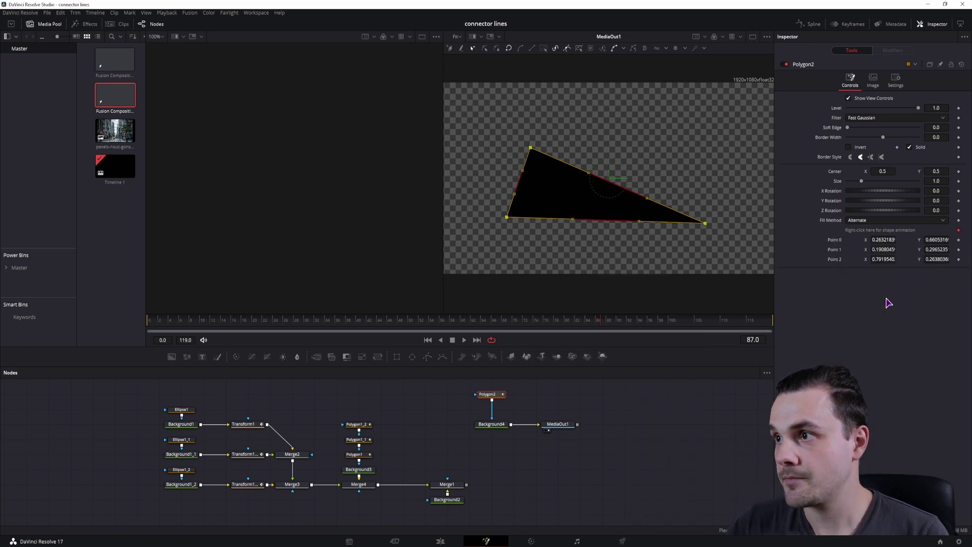
- Link polygon Points 0, 1 and 2 to Perturb1, Perturb1_1 and Perturb1_2, then preview playback
{"action": "right_click", "coordinate": [836, 242]}
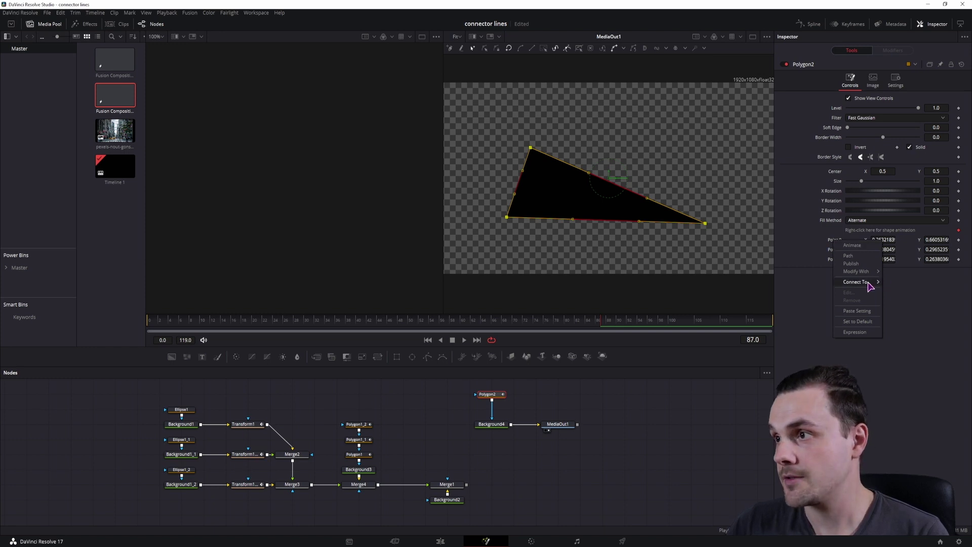
{"action": "mouse_move", "coordinate": [883, 286]}
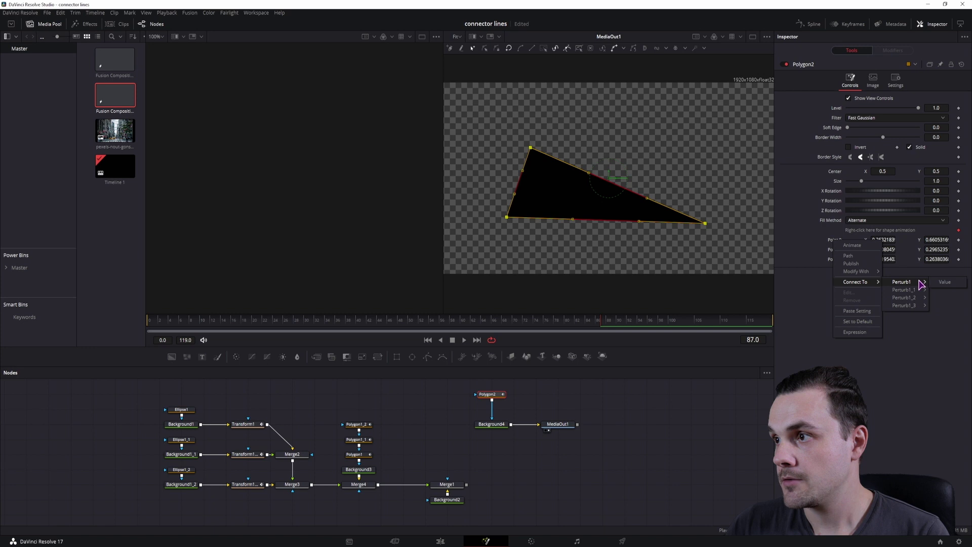
{"action": "left_click", "coordinate": [943, 284]}
{"action": "right_click", "coordinate": [842, 250]}
{"action": "mouse_move", "coordinate": [879, 290]}
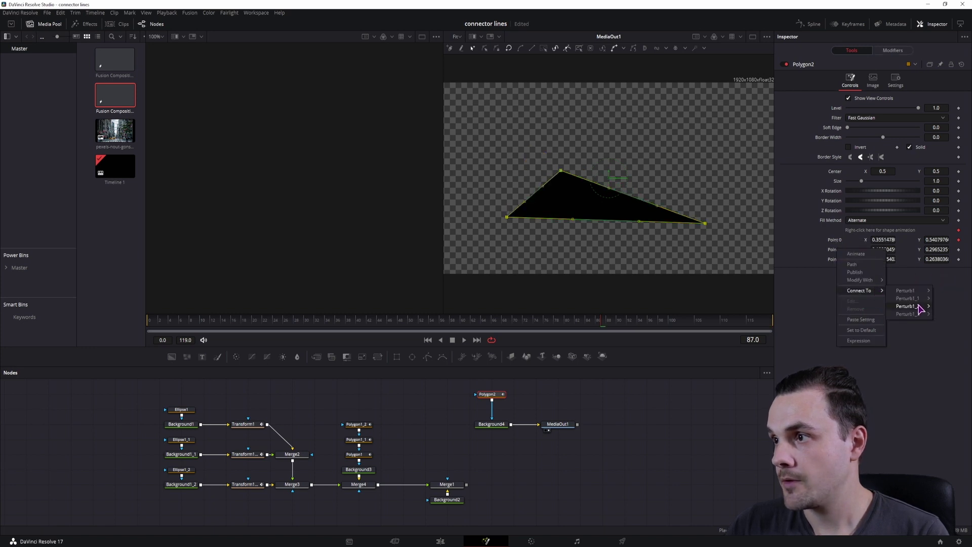
{"action": "left_click", "coordinate": [949, 299]}
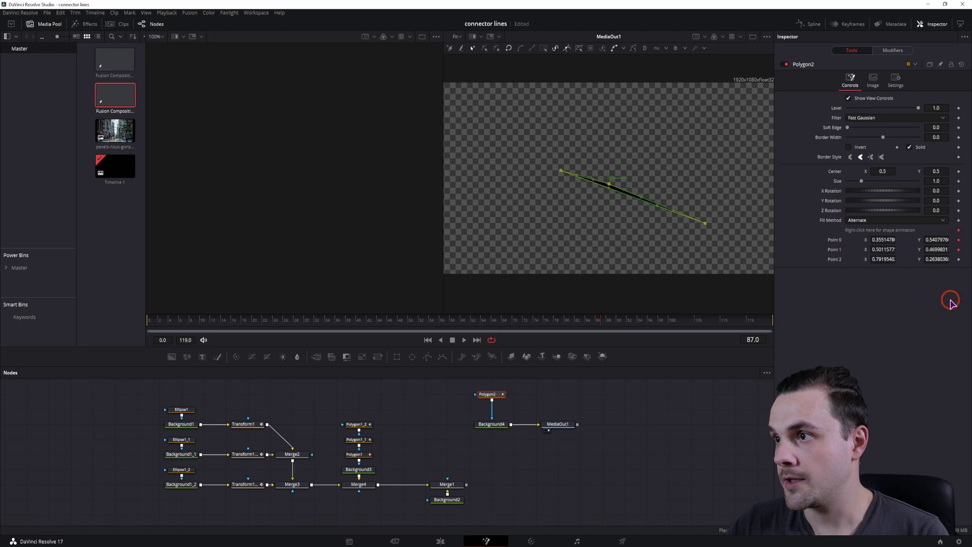
{"action": "right_click", "coordinate": [839, 259]}
{"action": "mouse_move", "coordinate": [879, 301]}
{"action": "left_click", "coordinate": [905, 319]}
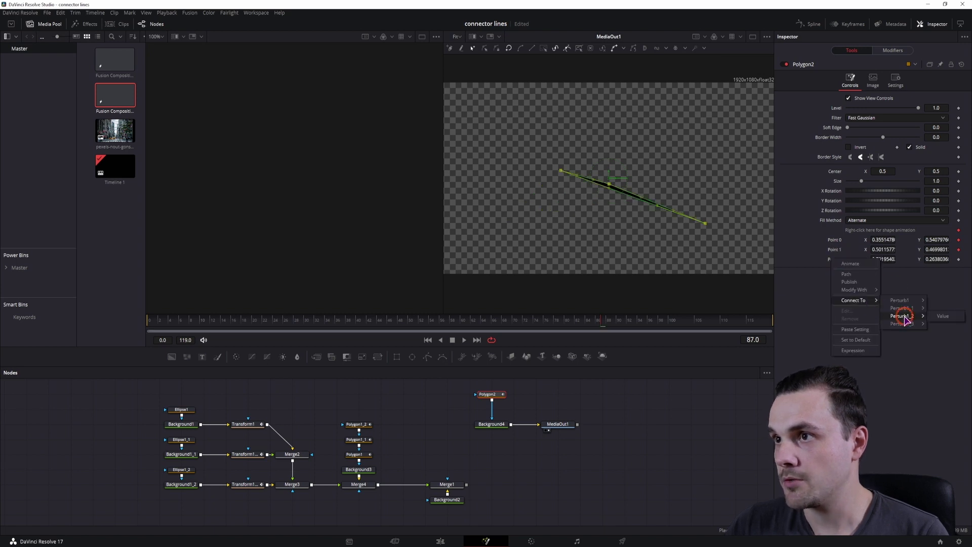
{"action": "left_click", "coordinate": [943, 316]}
{"action": "key", "text": "space"}
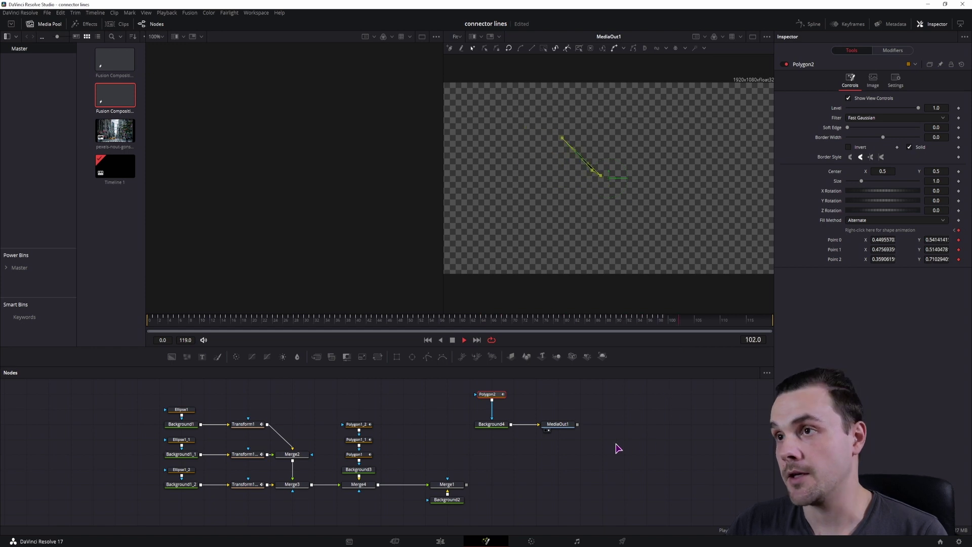
- Stop playback and insert a Mirrors node between Background4 and MediaOut1
{"action": "key", "text": "space"}
{"action": "left_click_drag", "start_coordinate": [557, 424], "coordinate": [669, 409]}
{"action": "left_click", "coordinate": [568, 436]}
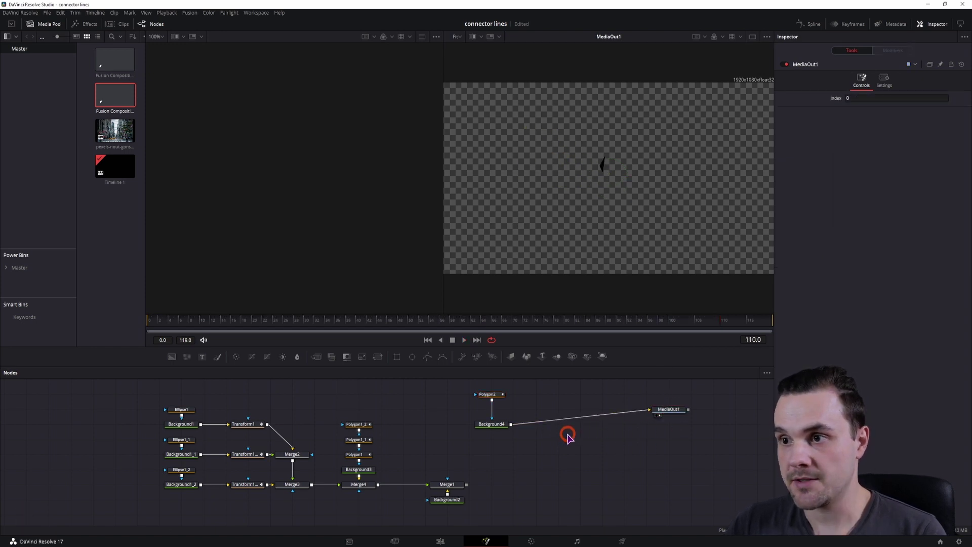
{"action": "key", "text": "ctrl+space"}
{"action": "type", "text": "sof"}
{"action": "key", "text": "BackSpace"}
{"action": "key", "text": "BackSpace"}
{"action": "key", "text": "BackSpace"}
{"action": "type", "text": "mirro"}
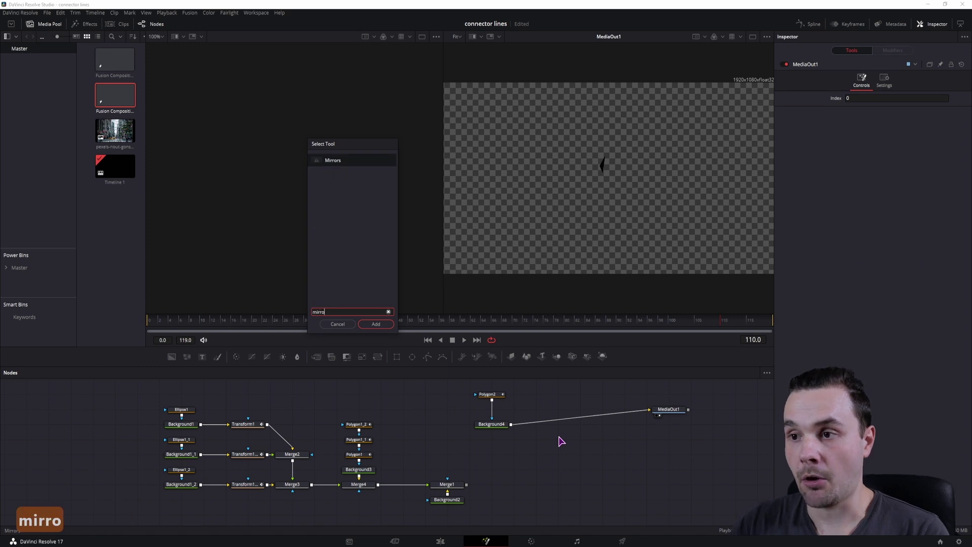
{"action": "key", "text": "Return"}
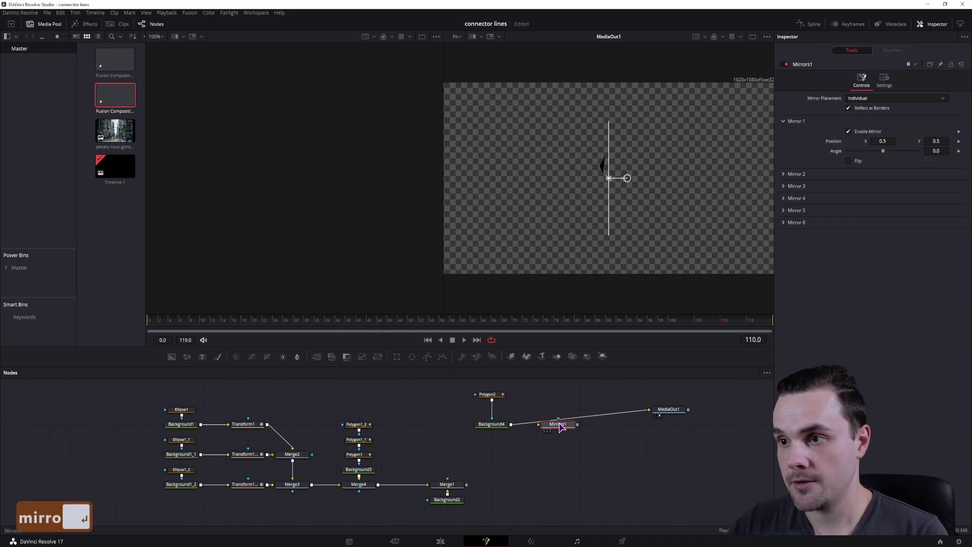
{"action": "left_click_drag", "start_coordinate": [561, 427], "coordinate": [541, 427]}
- Enable Mirrors1's second mirror with a 90° angle
{"action": "left_click", "coordinate": [783, 174]}
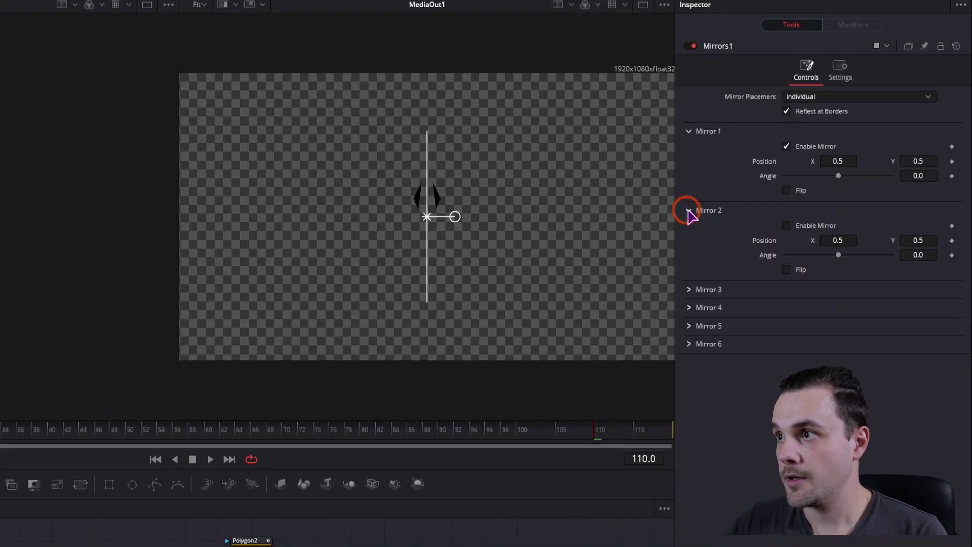
{"action": "left_click", "coordinate": [786, 225]}
{"action": "left_click", "coordinate": [918, 255]}
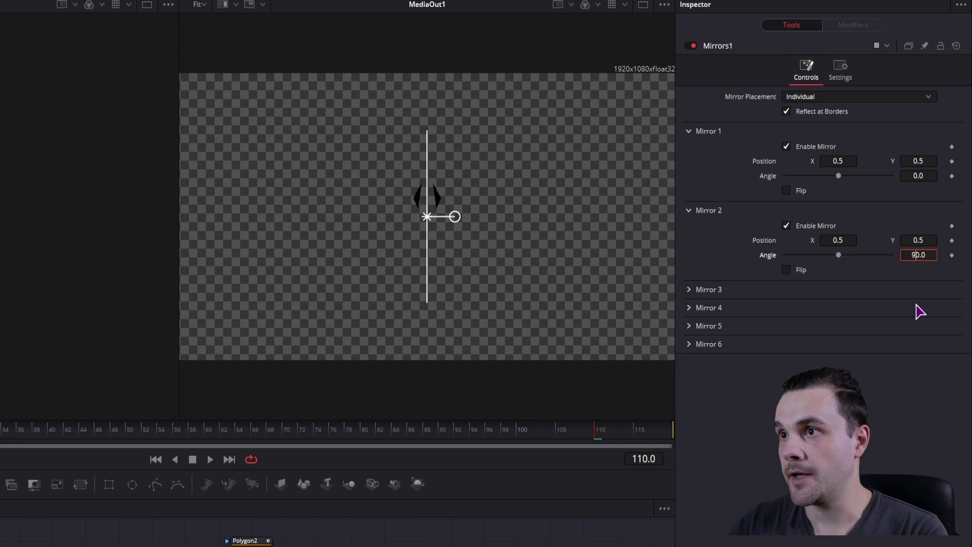
{"action": "type", "text": "90"}
{"action": "key", "text": "Tab"}
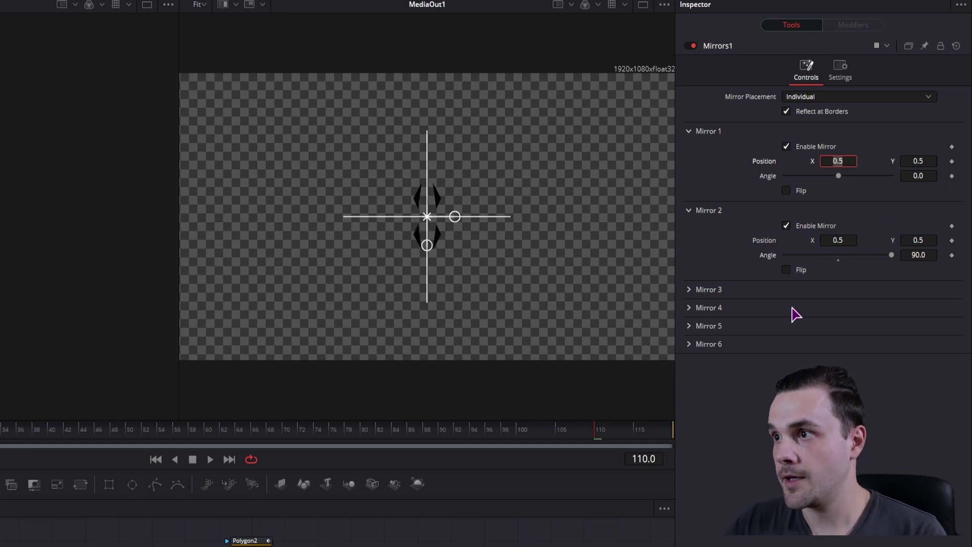
- Tilt the third mirror slightly off its default angle, then select Background4
{"action": "left_click", "coordinate": [689, 290]}
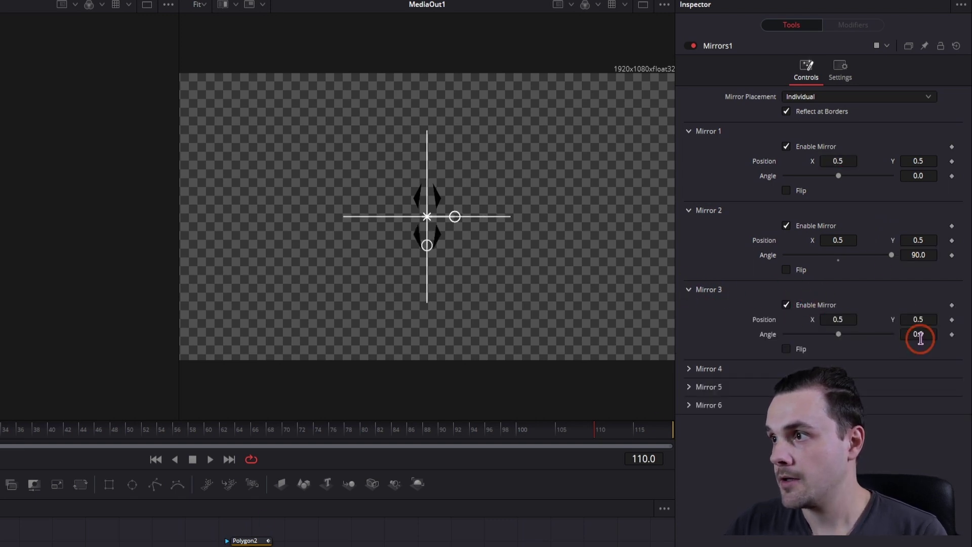
{"action": "left_click_drag", "start_coordinate": [912, 331], "coordinate": [913, 331]}
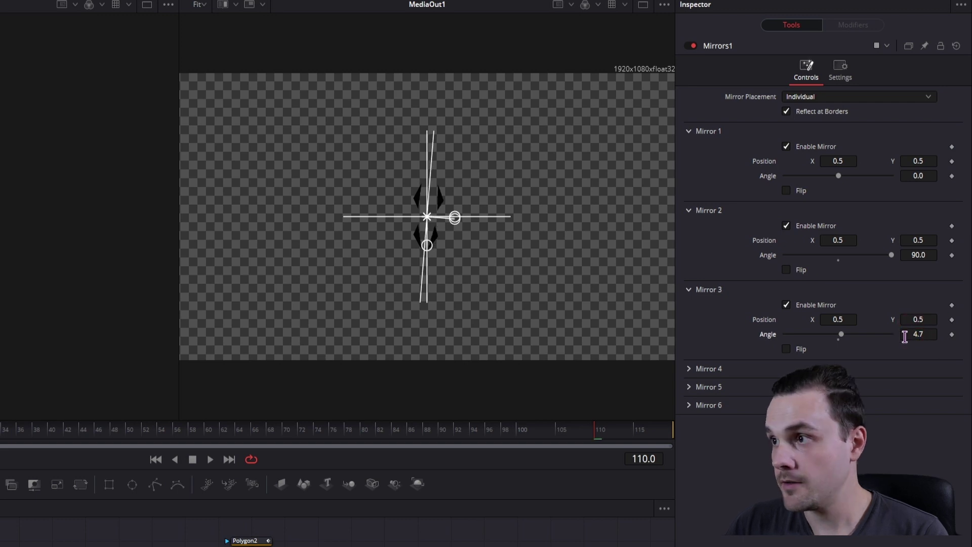
{"action": "left_click", "coordinate": [576, 427]}
{"action": "left_click", "coordinate": [582, 426]}
{"action": "left_click", "coordinate": [567, 417]}
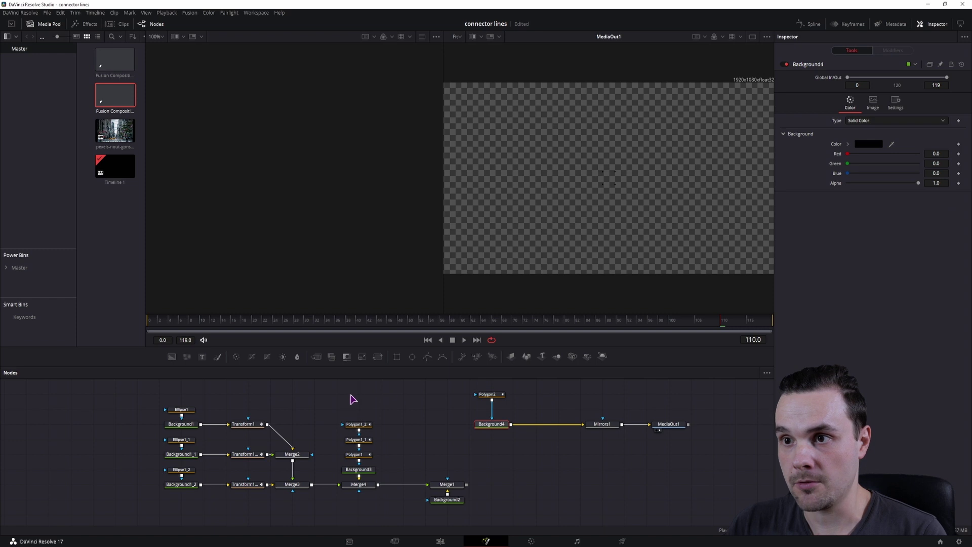
- Insert Transform2 between Background4 and Mirrors1 and set Background4's colour to solid red
{"action": "left_click_drag", "start_coordinate": [377, 356], "coordinate": [551, 427]}
{"action": "left_click", "coordinate": [506, 412]}
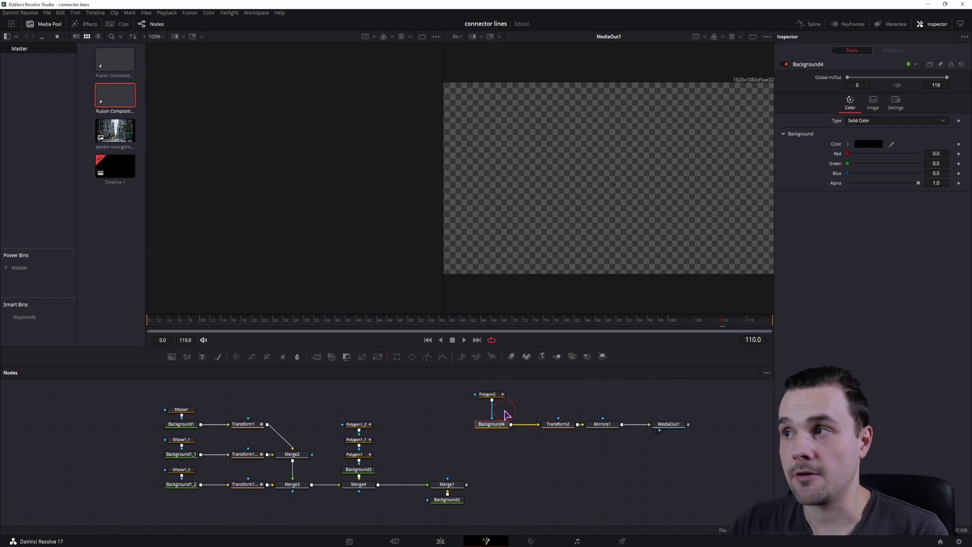
{"action": "left_click_drag", "start_coordinate": [849, 154], "coordinate": [928, 152]}
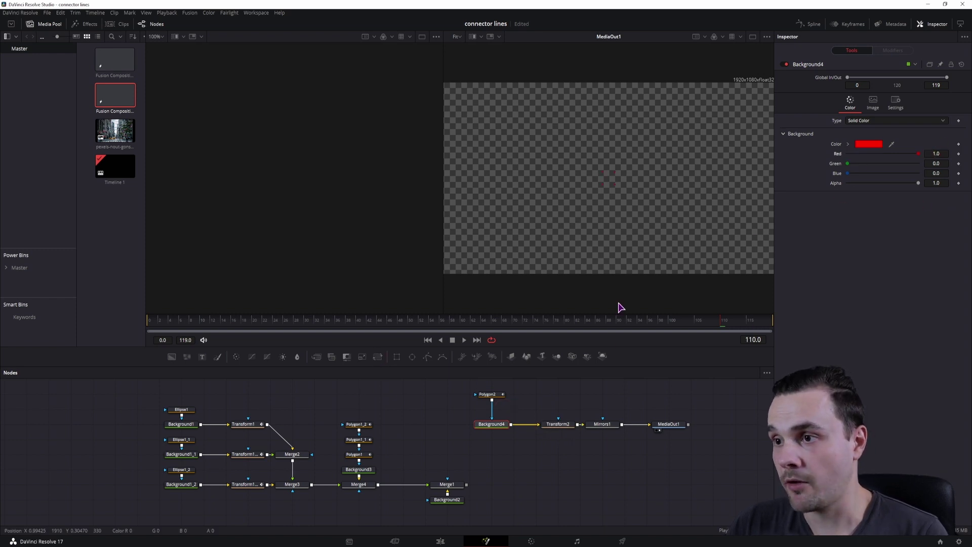
- Set Transform2's Size to 0.45 and Center to 0.25, 0.25
{"action": "left_click", "coordinate": [558, 424]}
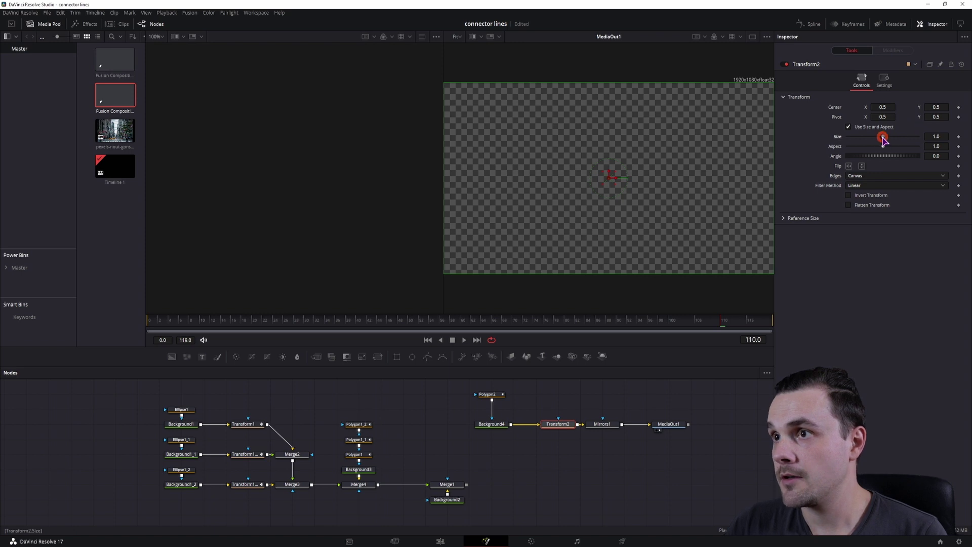
{"action": "left_click_drag", "start_coordinate": [882, 137], "coordinate": [865, 144]}
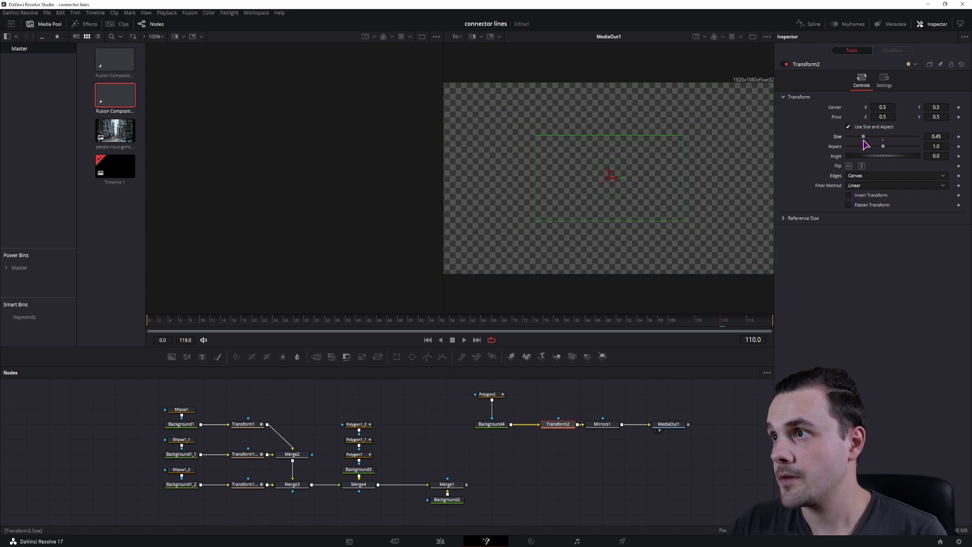
{"action": "left_click", "coordinate": [883, 107]}
{"action": "type", "text": "0.25"}
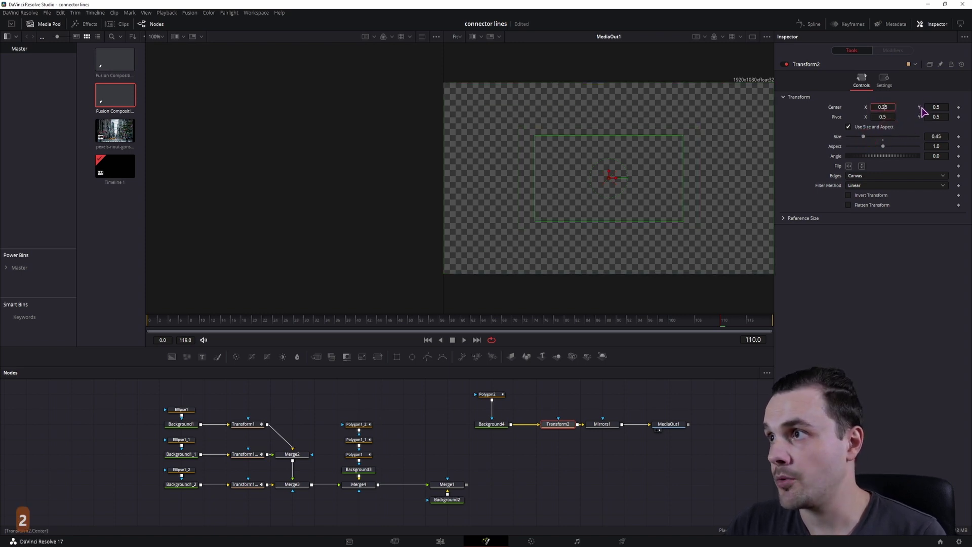
{"action": "left_click", "coordinate": [936, 108]}
{"action": "type", "text": "0.25"}
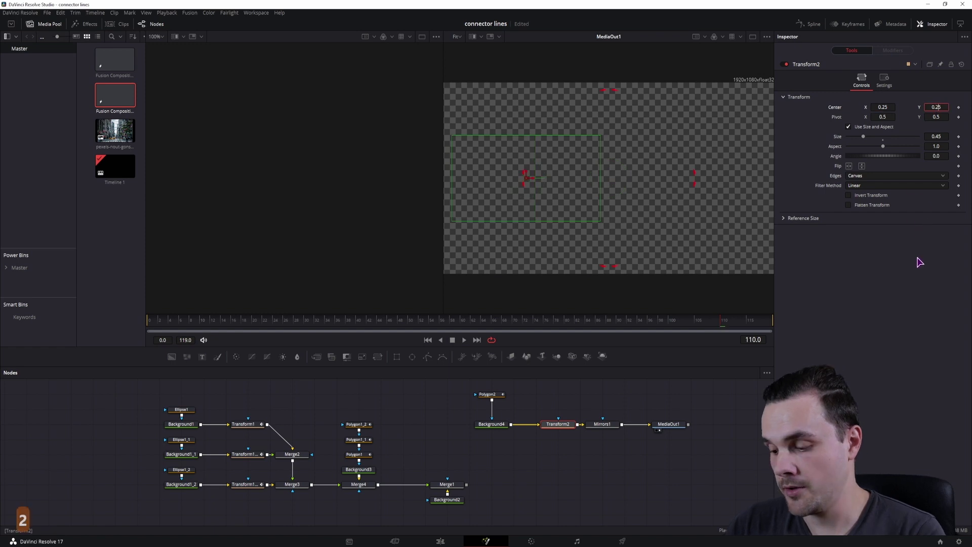
{"action": "key", "text": "Tab"}
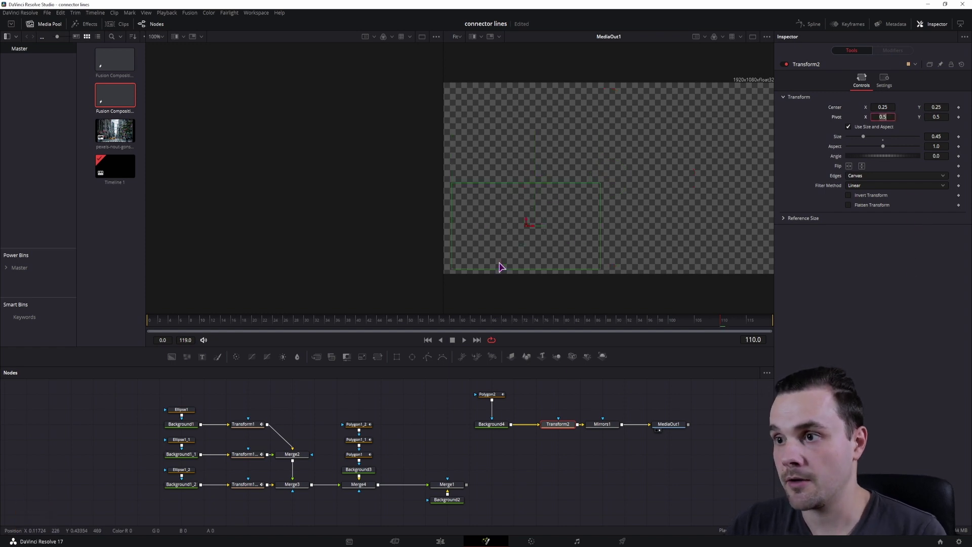
- Shift the red shape upward in the viewer mid-animation and tidy the node layout
{"action": "left_click_drag", "start_coordinate": [558, 424], "coordinate": [536, 424]}
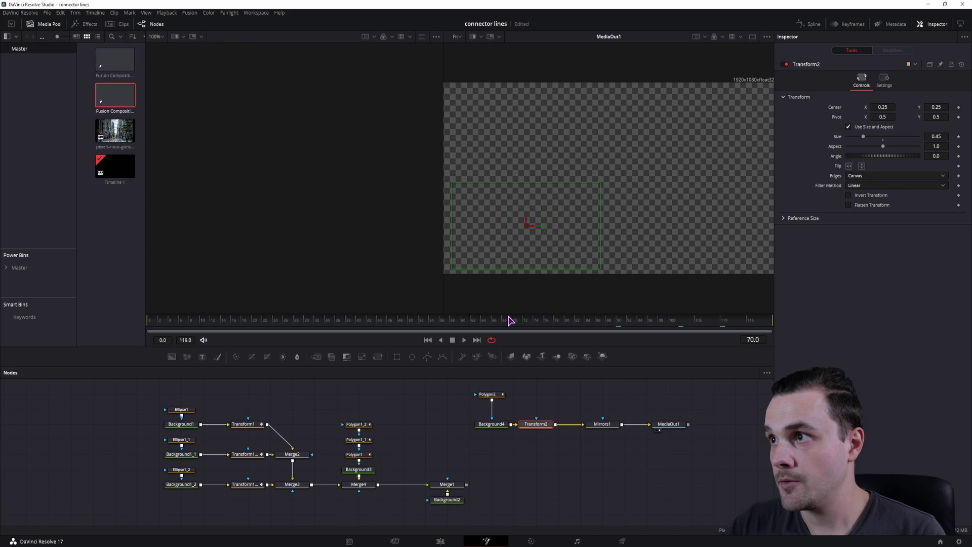
{"action": "left_click", "coordinate": [474, 320]}
{"action": "left_click_drag", "start_coordinate": [526, 227], "coordinate": [529, 156]}
{"action": "left_click_drag", "start_coordinate": [473, 337], "coordinate": [125, 356]}
{"action": "left_click_drag", "start_coordinate": [668, 441], "coordinate": [711, 440]}
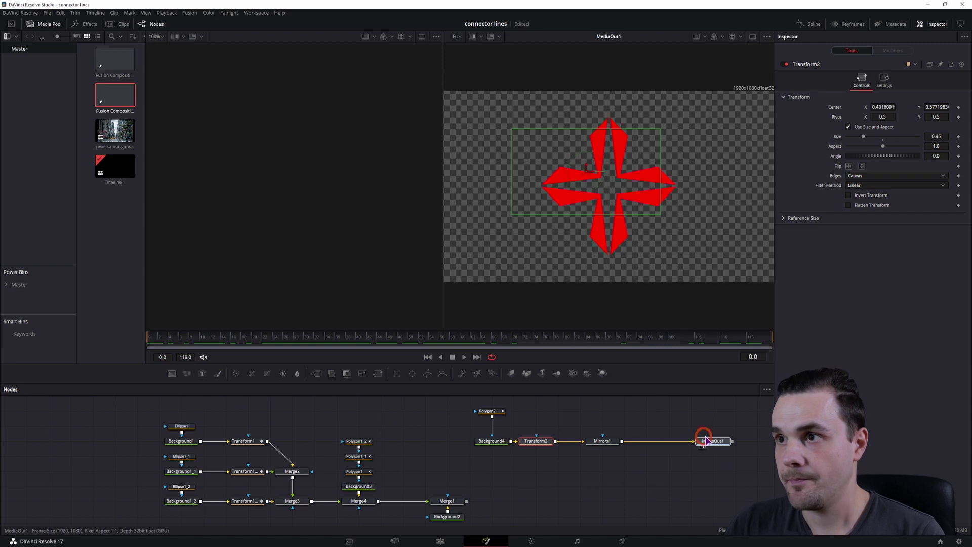
- Add SoftGlow1 after Mirrors1 with Gain about 0.86 and Blend about 0.65
{"action": "left_click", "coordinate": [472, 440]}
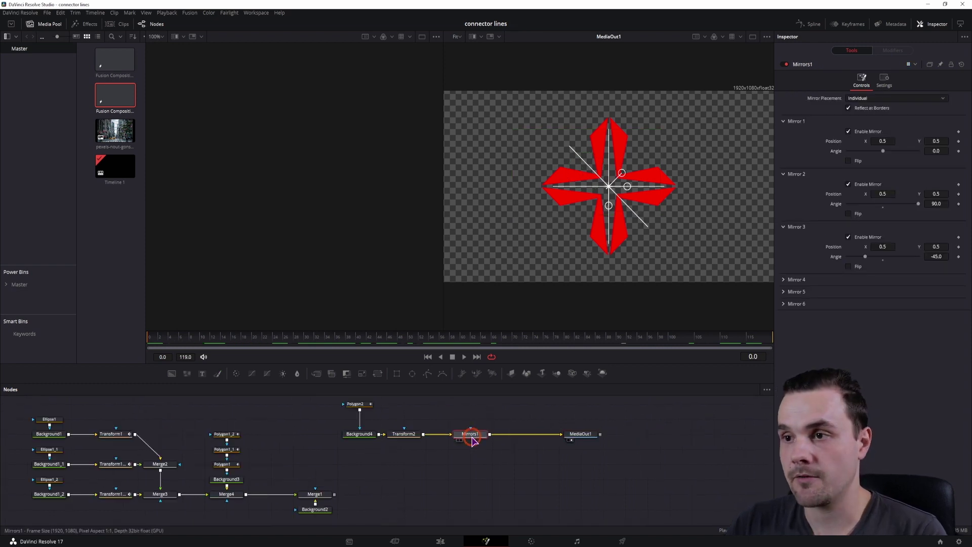
{"action": "key", "text": "ctrl+space"}
{"action": "type", "text": "sof"}
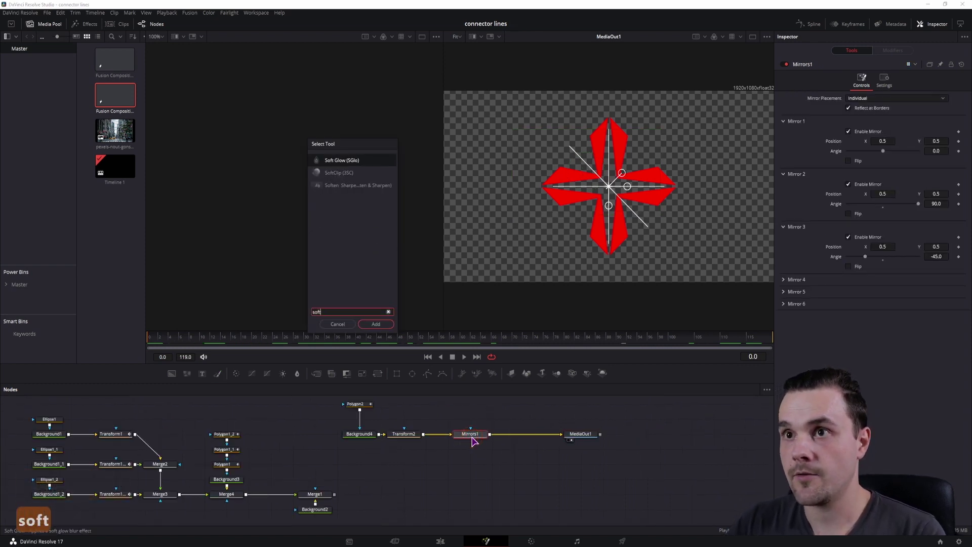
{"action": "type", "text": "t"}
{"action": "key", "text": "Return"}
{"action": "left_click_drag", "start_coordinate": [876, 127], "coordinate": [860, 129]}
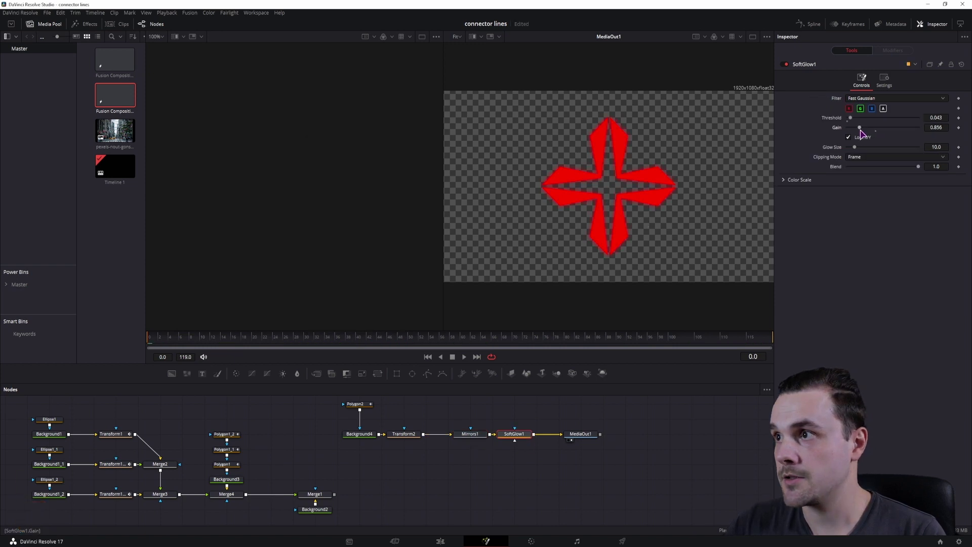
{"action": "left_click_drag", "start_coordinate": [919, 167], "coordinate": [890, 165]}
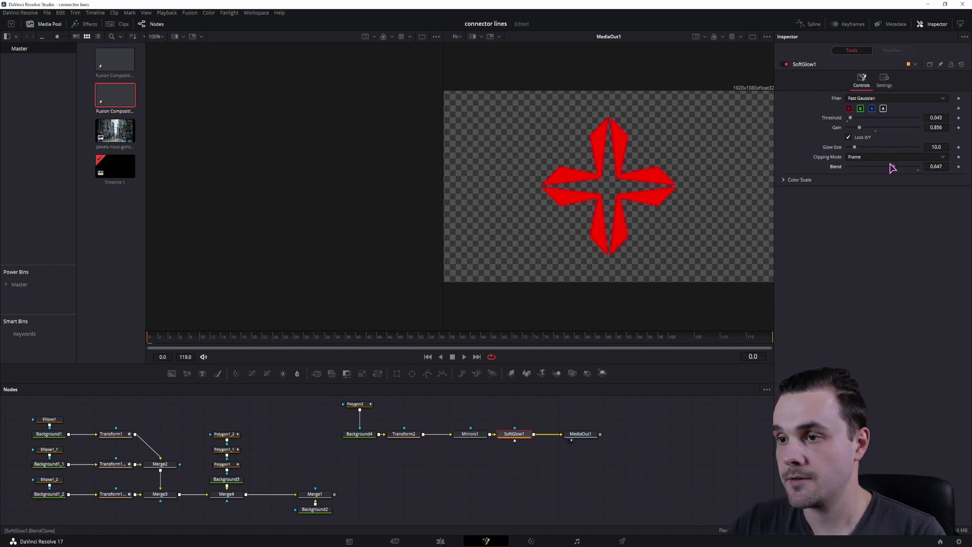
- Paste copies of Merge1 and Background2 after SoftGlow1 to place the red shapes over black
{"action": "left_click_drag", "start_coordinate": [588, 434], "coordinate": [633, 434]}
{"action": "left_click_drag", "start_coordinate": [347, 482], "coordinate": [305, 515]}
{"action": "key", "text": "ctrl+c"}
{"action": "left_click", "coordinate": [606, 475]}
{"action": "key", "text": "ctrl+v"}
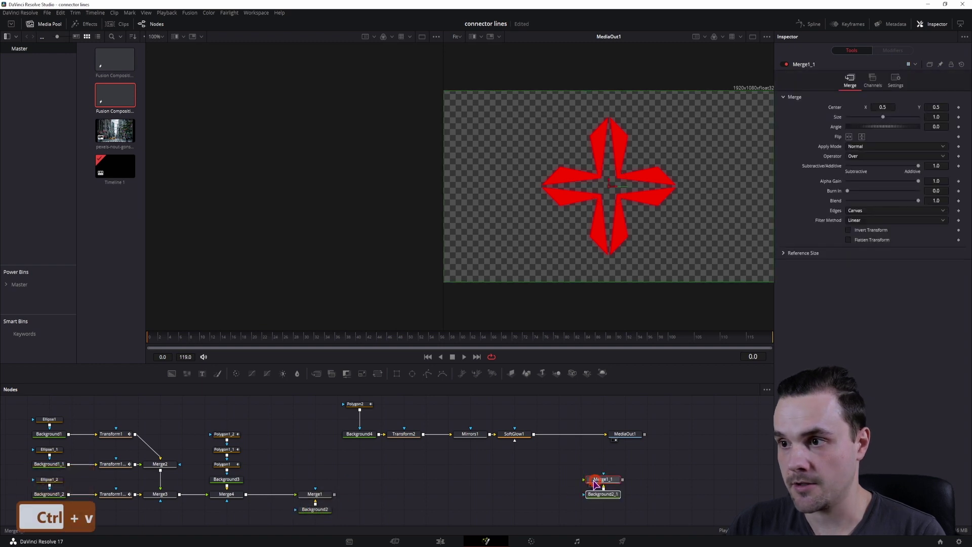
{"action": "left_click_drag", "start_coordinate": [591, 475], "coordinate": [588, 436]}
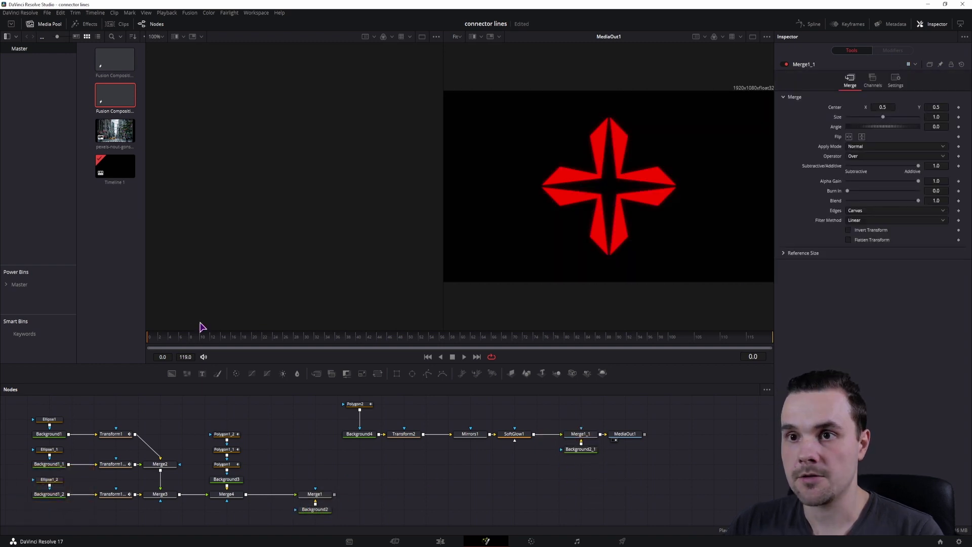
{"action": "left_click_drag", "start_coordinate": [159, 336], "coordinate": [762, 346]}
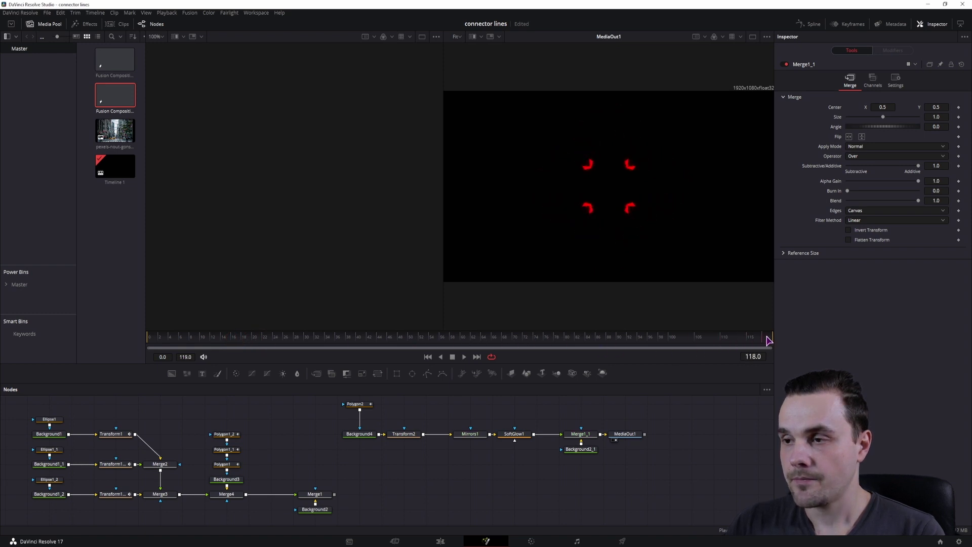
{"action": "left_click_drag", "start_coordinate": [685, 449], "coordinate": [552, 465]}
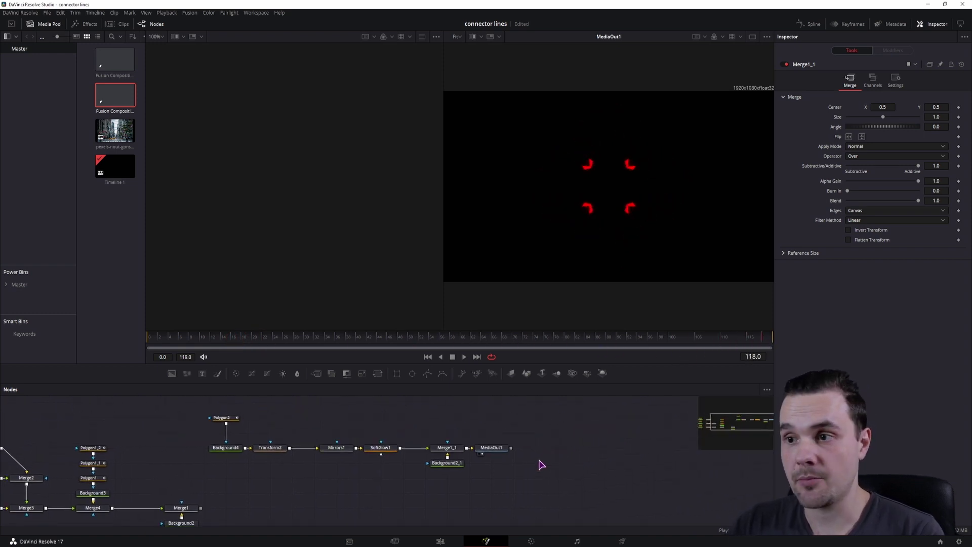
- Detach the seven-node cross chain from MediaOut1, move it aside, and add a Shape3D node
{"action": "left_click_drag", "start_coordinate": [490, 448], "coordinate": [565, 446]}
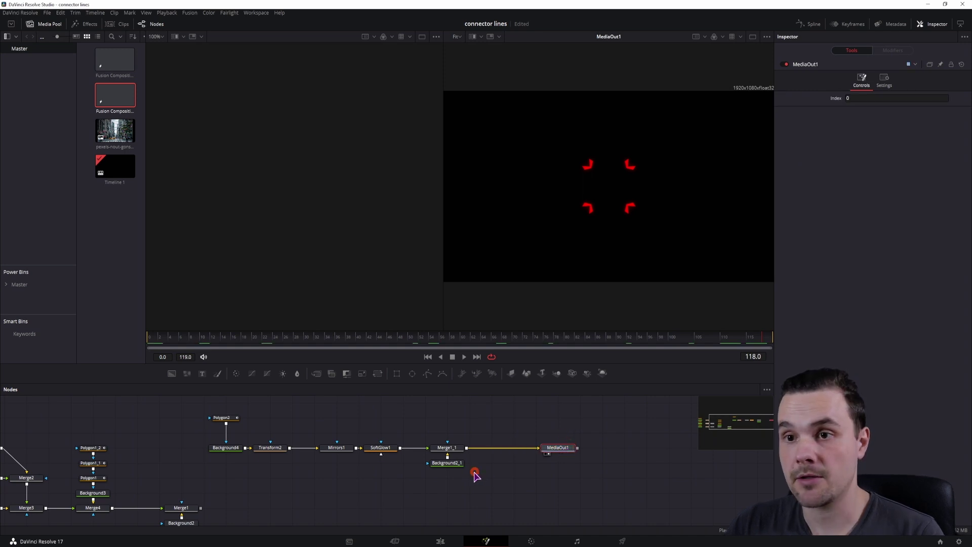
{"action": "left_click_drag", "start_coordinate": [472, 473], "coordinate": [174, 412]}
{"action": "left_click_drag", "start_coordinate": [447, 448], "coordinate": [338, 429]}
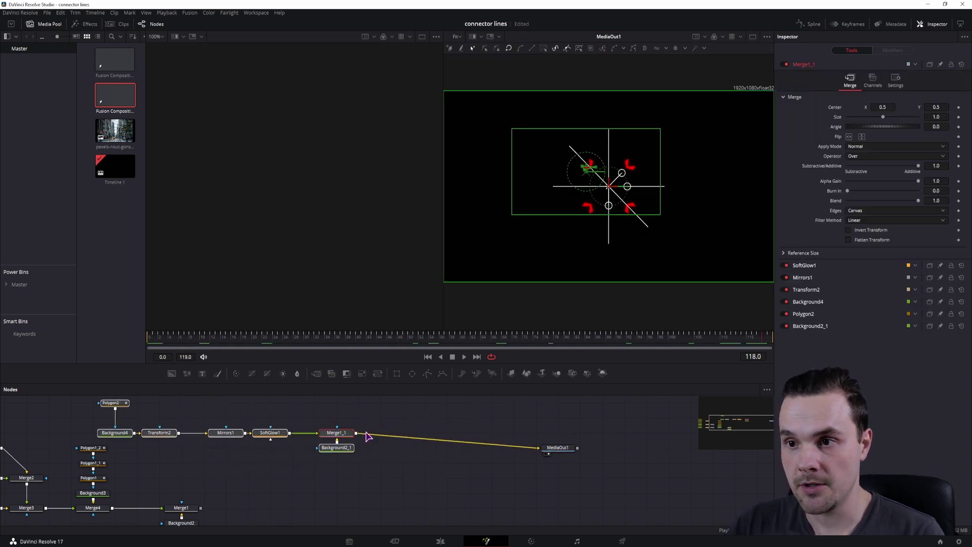
{"action": "left_click_drag", "start_coordinate": [538, 448], "coordinate": [551, 449]}
{"action": "left_click_drag", "start_coordinate": [506, 472], "coordinate": [393, 458]}
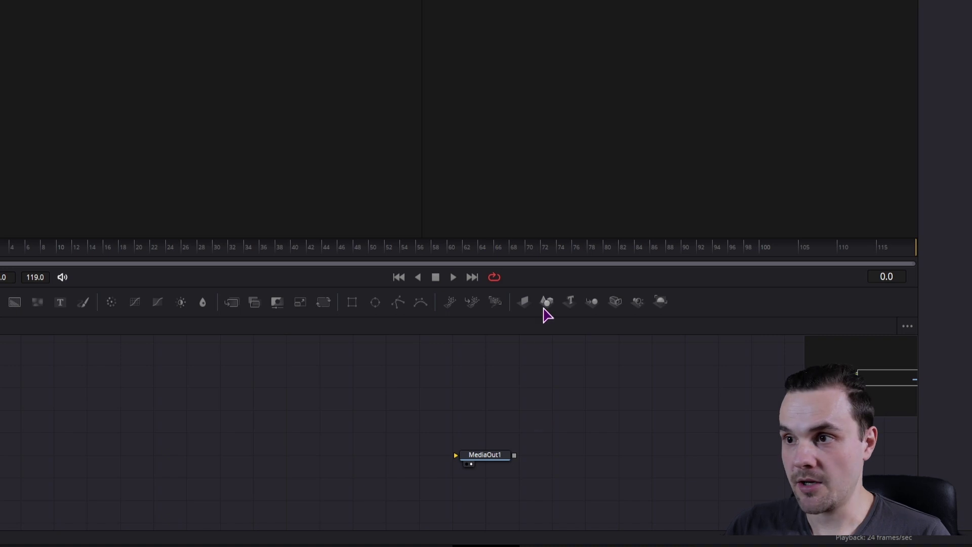
{"action": "left_click_drag", "start_coordinate": [175, 441], "coordinate": [69, 433]}
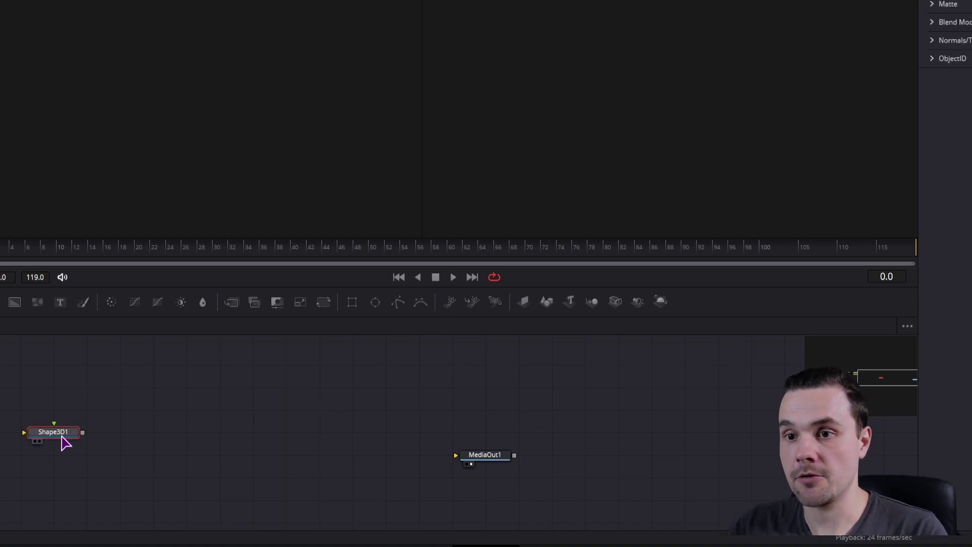
- Add Renderer3D1, feeding Shape3D1 into it and its output into MediaOut1
{"action": "left_click", "coordinate": [661, 302]}
{"action": "left_click_drag", "start_coordinate": [660, 304], "coordinate": [277, 435]}
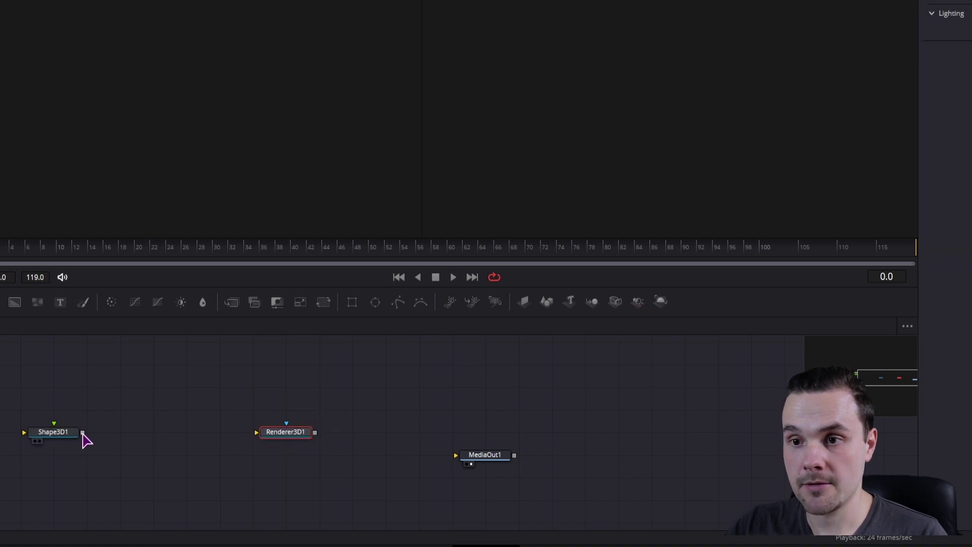
{"action": "left_click_drag", "start_coordinate": [83, 432], "coordinate": [254, 432]}
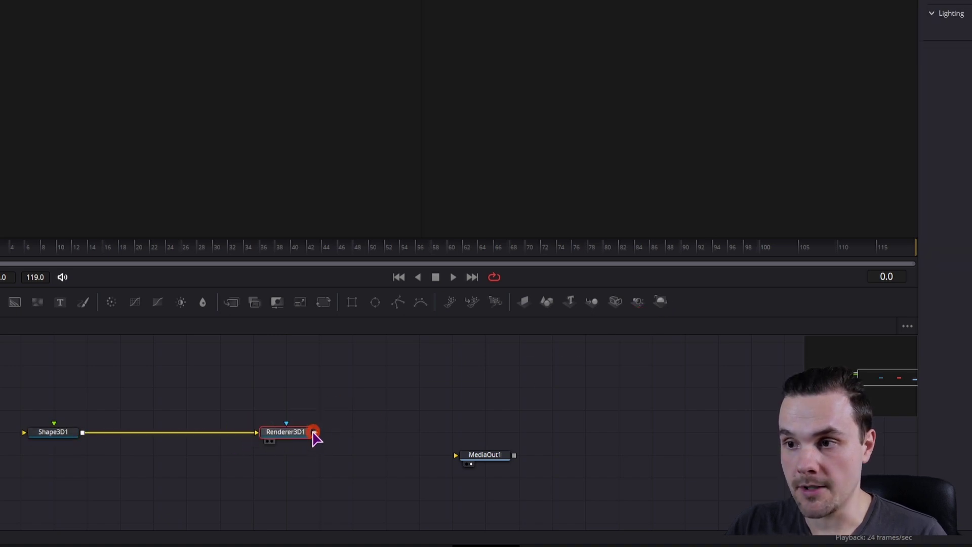
{"action": "left_click_drag", "start_coordinate": [314, 432], "coordinate": [458, 456]}
- Make Shape3D1 a small sphere of radius 0.05 with diffuse Red lowered to 0.476
{"action": "left_click", "coordinate": [53, 433]}
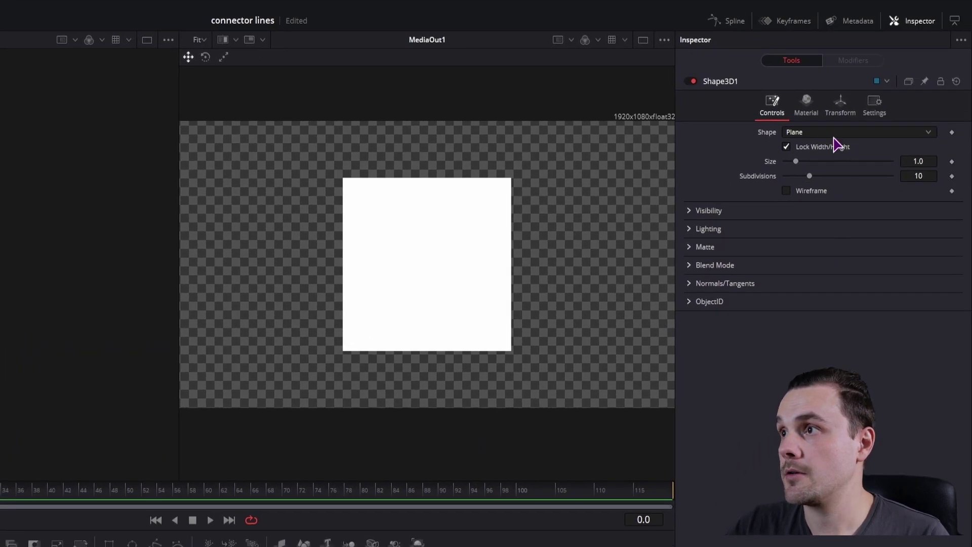
{"action": "left_click", "coordinate": [820, 132]}
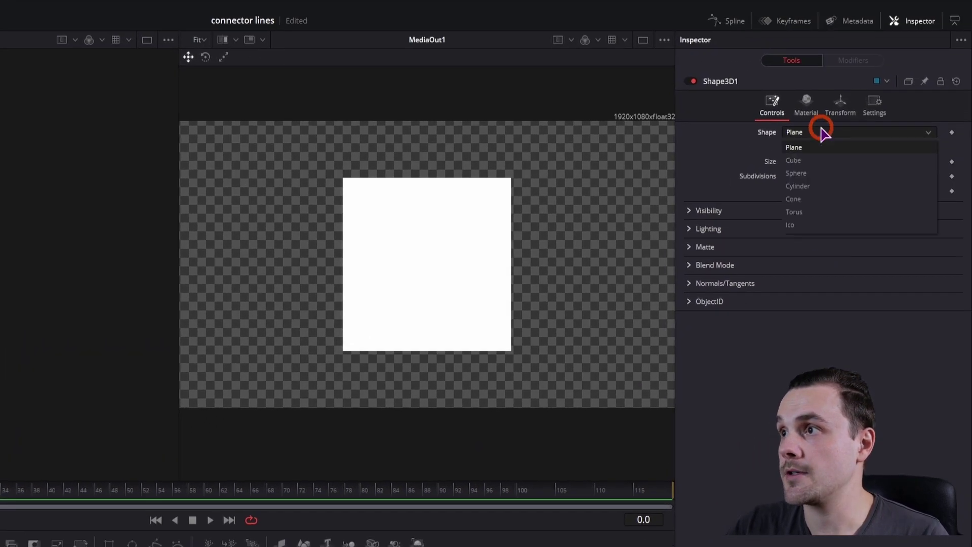
{"action": "left_click", "coordinate": [820, 174]}
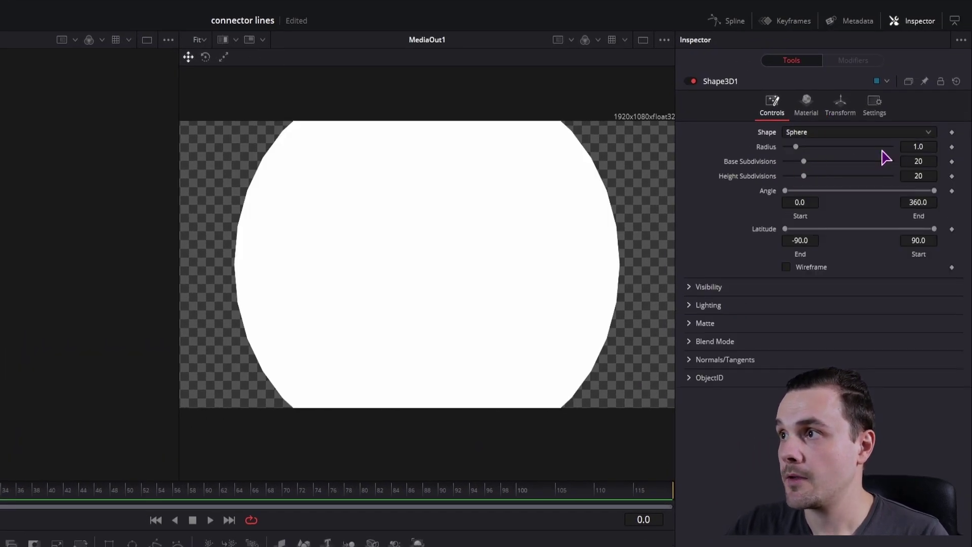
{"action": "left_click_drag", "start_coordinate": [919, 146], "coordinate": [867, 148]}
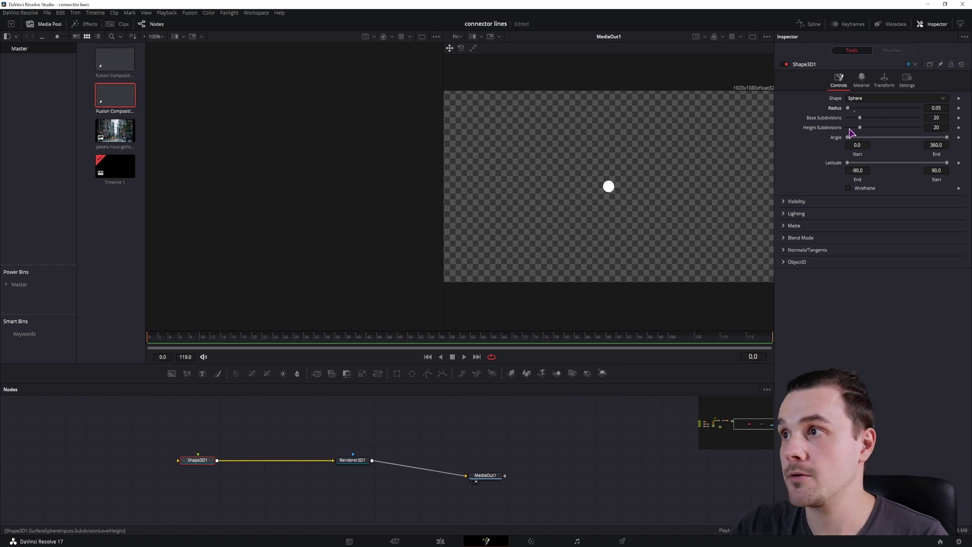
{"action": "left_click", "coordinate": [861, 79]}
{"action": "left_click_drag", "start_coordinate": [919, 117], "coordinate": [879, 122]}
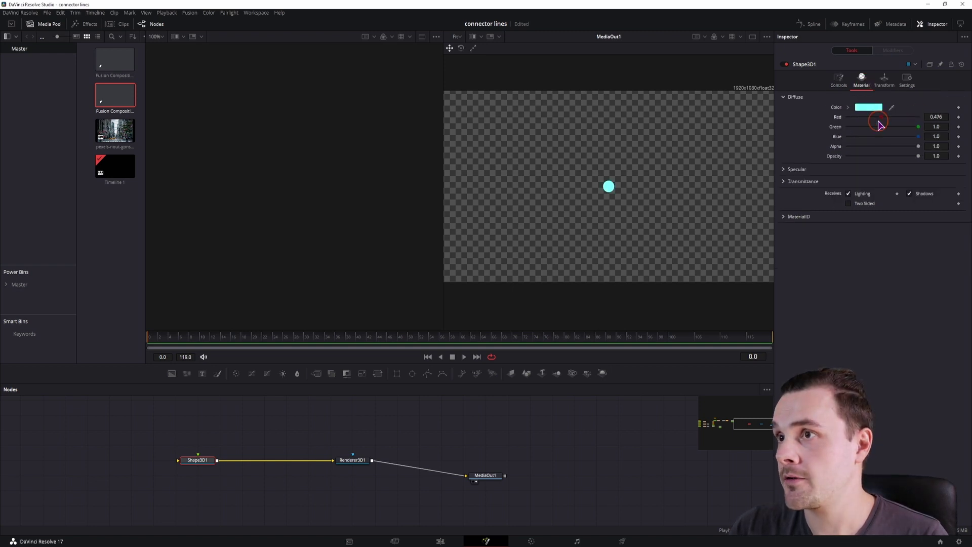
{"action": "left_click", "coordinate": [884, 79]}
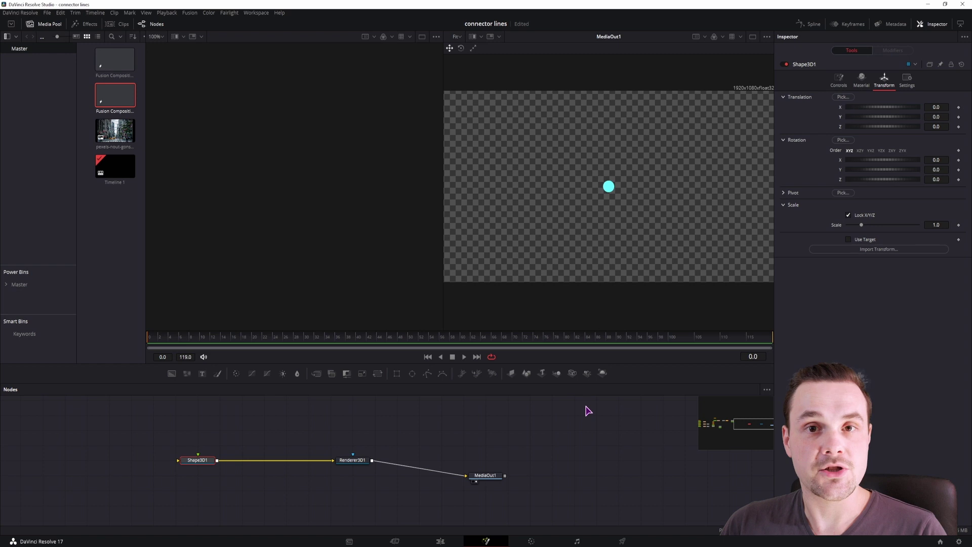
- Test-shift the sphere's translation, then reset its X and Z positions to 0
{"action": "left_click", "coordinate": [884, 79]}
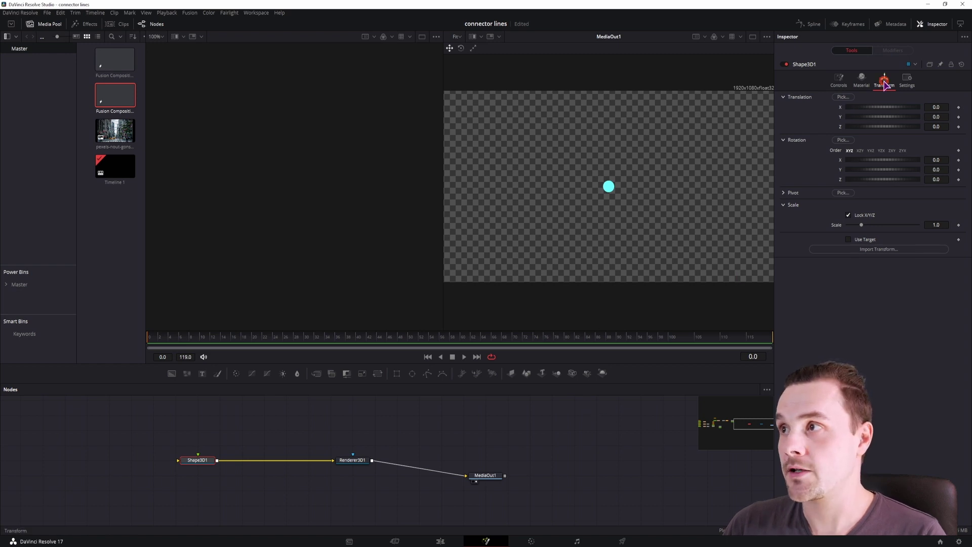
{"action": "left_click", "coordinate": [802, 108]}
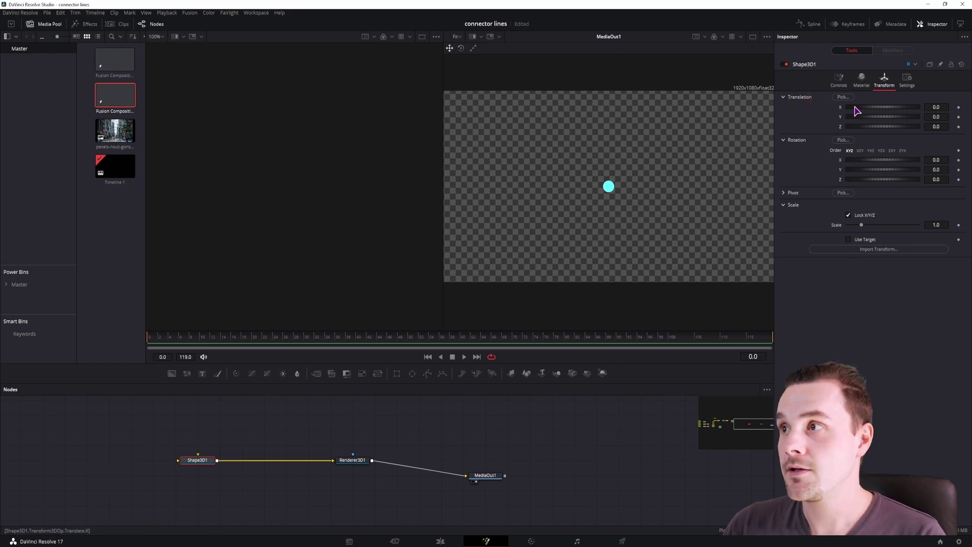
{"action": "left_click_drag", "start_coordinate": [855, 108], "coordinate": [883, 131]}
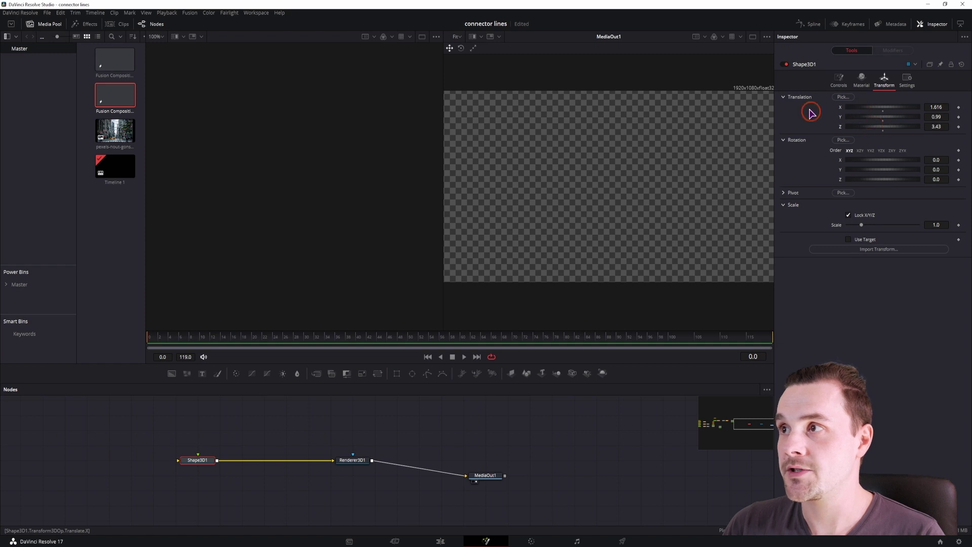
{"action": "double_click", "coordinate": [841, 108]}
{"action": "double_click", "coordinate": [839, 128]}
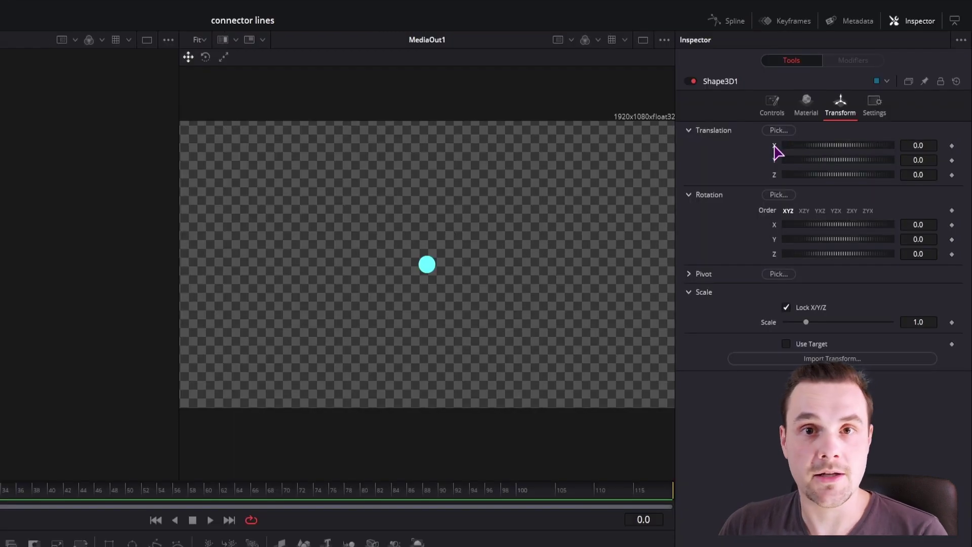
- Drive the sphere's Translation X, Y and Z with Perturb modifiers and scrub to preview
{"action": "right_click", "coordinate": [776, 149]}
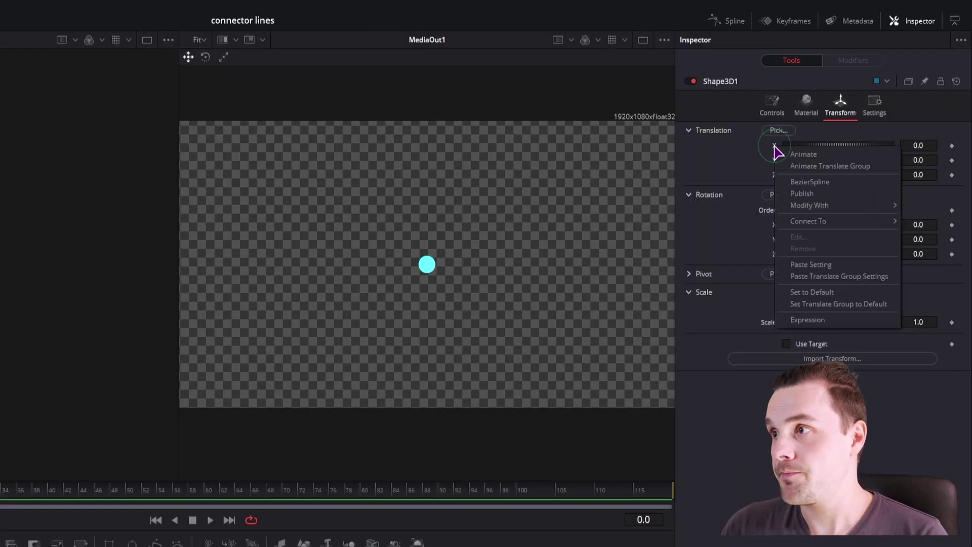
{"action": "mouse_move", "coordinate": [814, 206]}
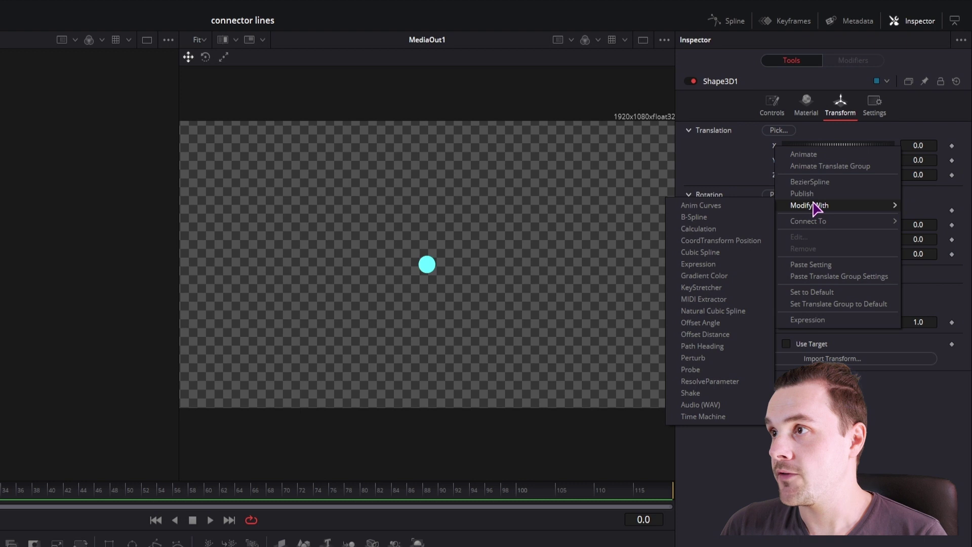
{"action": "left_click", "coordinate": [719, 359]}
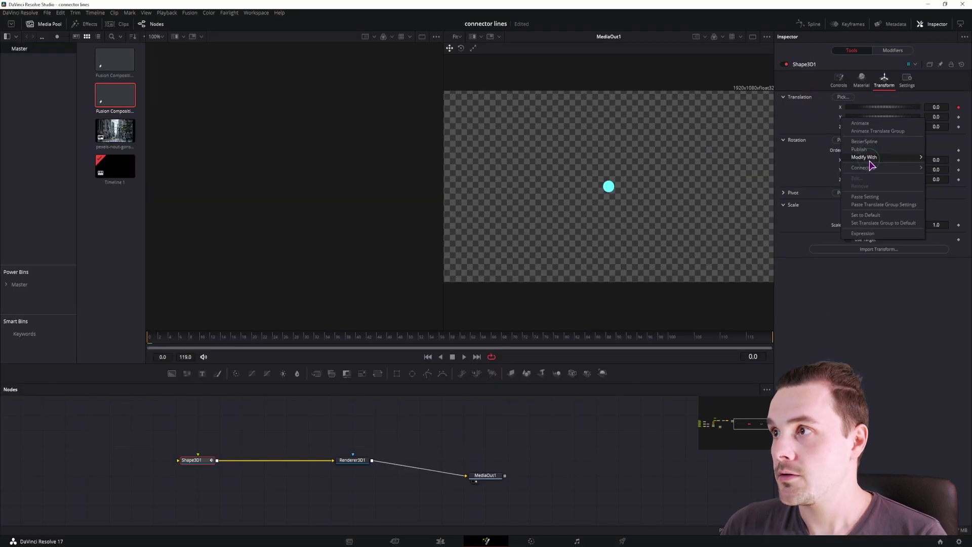
{"action": "mouse_move", "coordinate": [871, 159]}
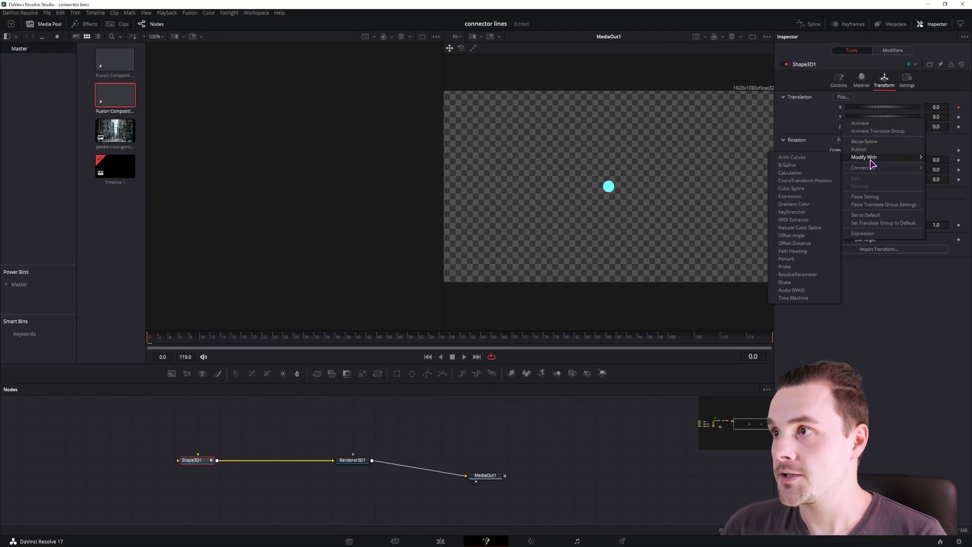
{"action": "left_click", "coordinate": [805, 259]}
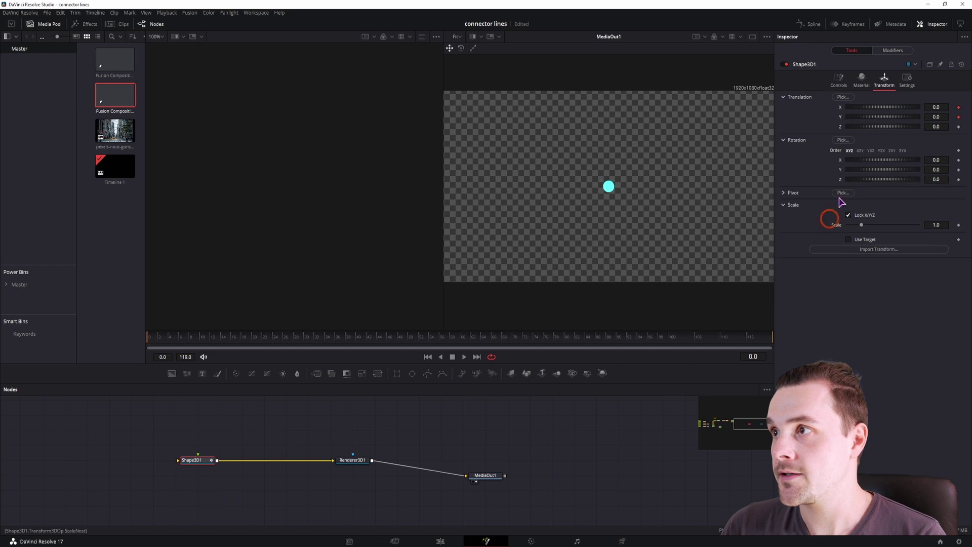
{"action": "right_click", "coordinate": [838, 130]}
{"action": "mouse_move", "coordinate": [863, 168]}
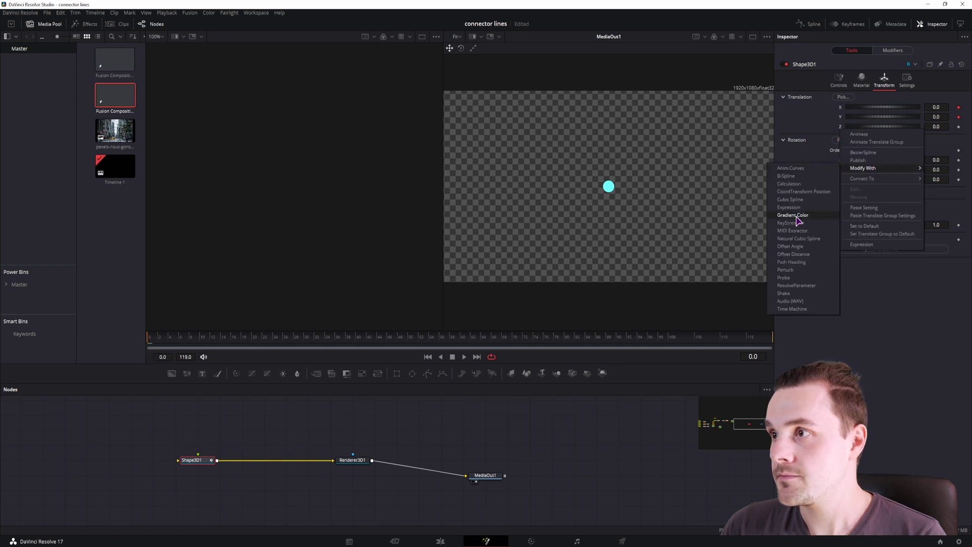
{"action": "left_click", "coordinate": [799, 273]}
{"action": "left_click_drag", "start_coordinate": [152, 347], "coordinate": [326, 348]}
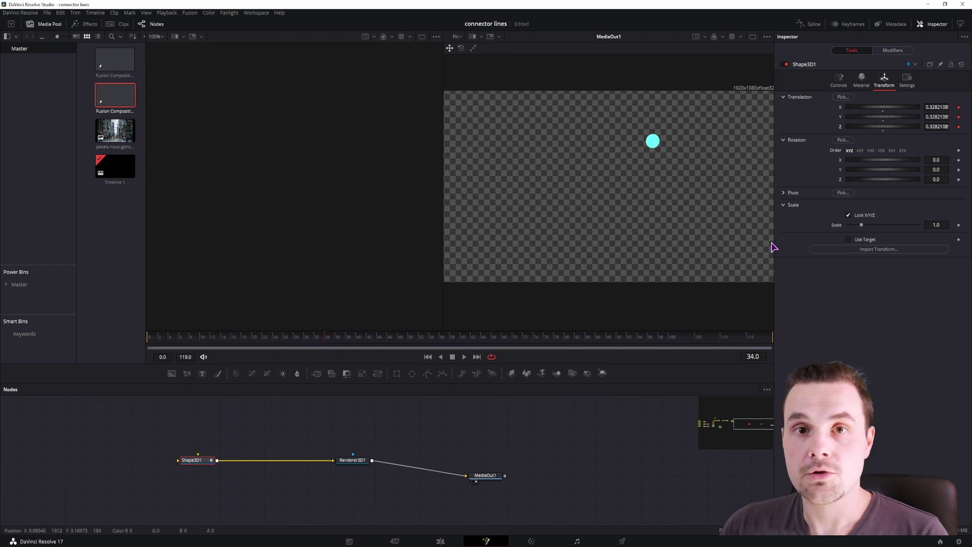
- Reseed Perturb2 and set Perturb4 to Strength 0.7, Wobble 1.71, Speed 1.18, then preview
{"action": "left_click", "coordinate": [891, 50]}
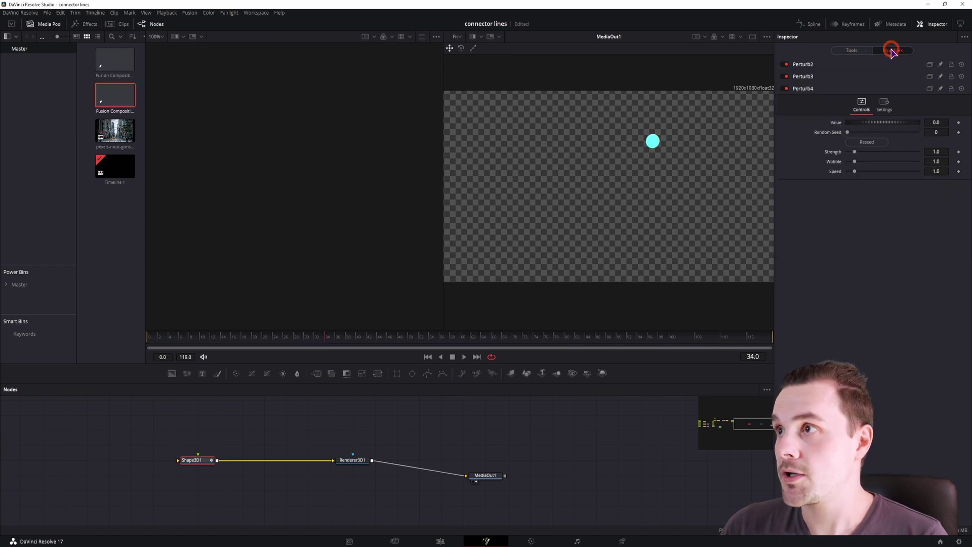
{"action": "left_click", "coordinate": [809, 65]}
{"action": "left_click", "coordinate": [866, 118]}
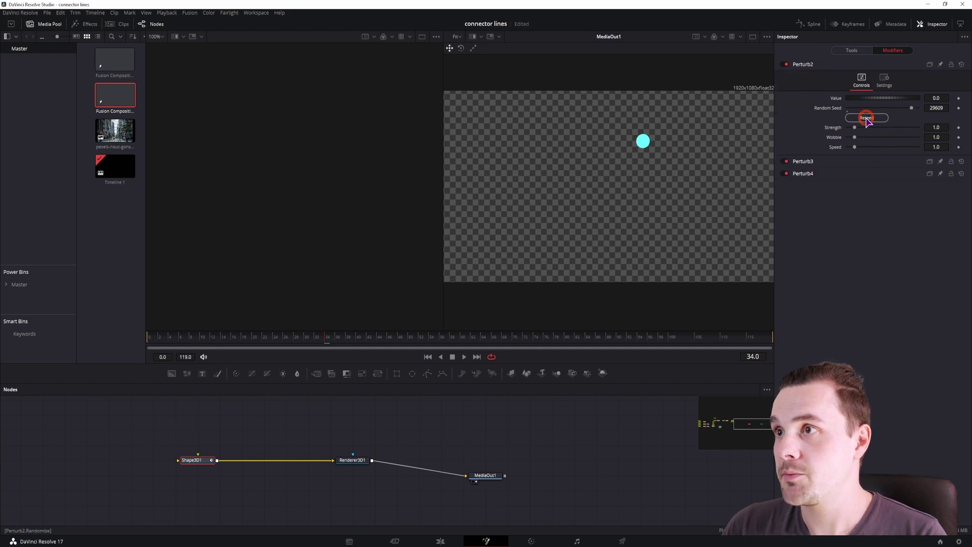
{"action": "left_click_drag", "start_coordinate": [853, 129], "coordinate": [854, 173]}
{"action": "left_click", "coordinate": [805, 173]}
{"action": "key", "text": "space"}
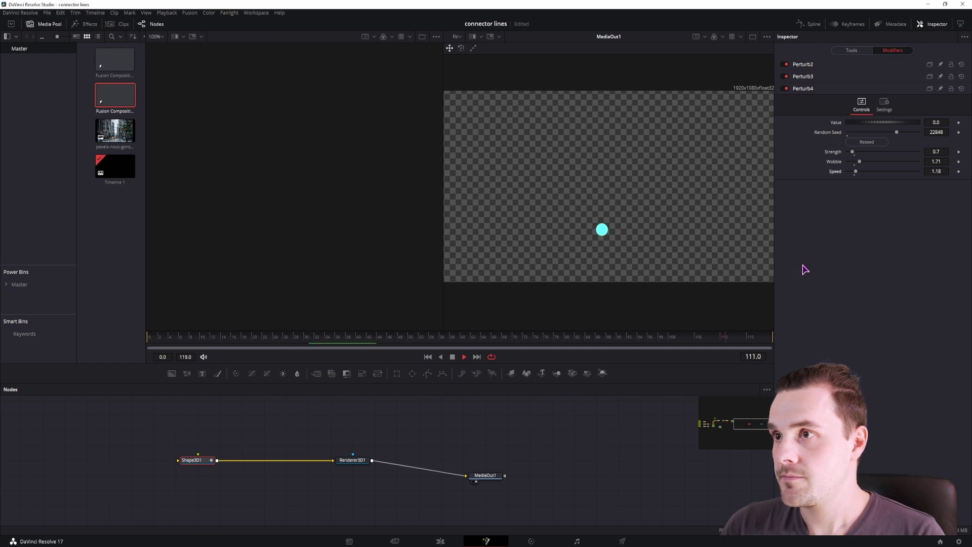
{"action": "key", "text": "space"}
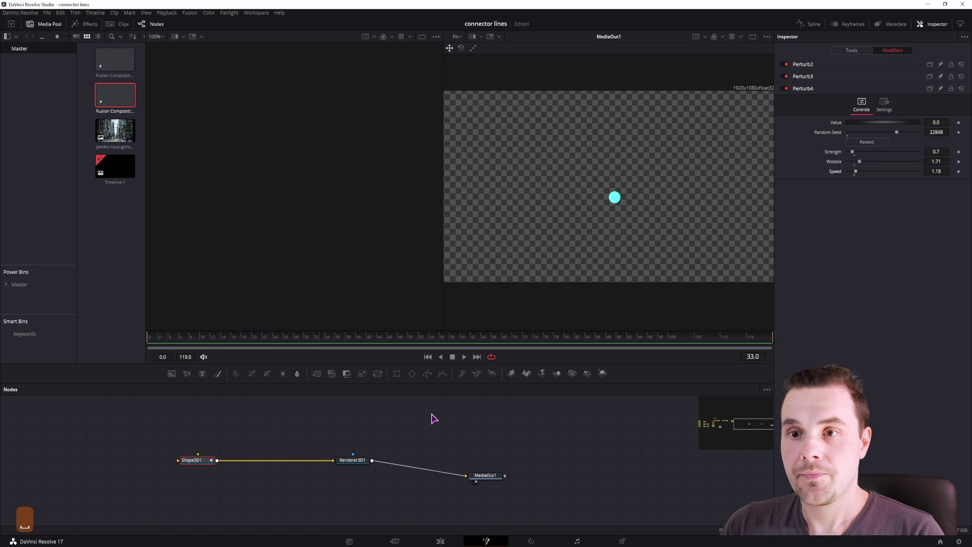
{"action": "left_click", "coordinate": [209, 460]}
- Duplicate the Shape3D1 sphere and merge the copy into the scene through Merge3D1
{"action": "key", "text": "ctrl+c"}
{"action": "left_click", "coordinate": [212, 493]}
{"action": "key", "text": "ctrl+v"}
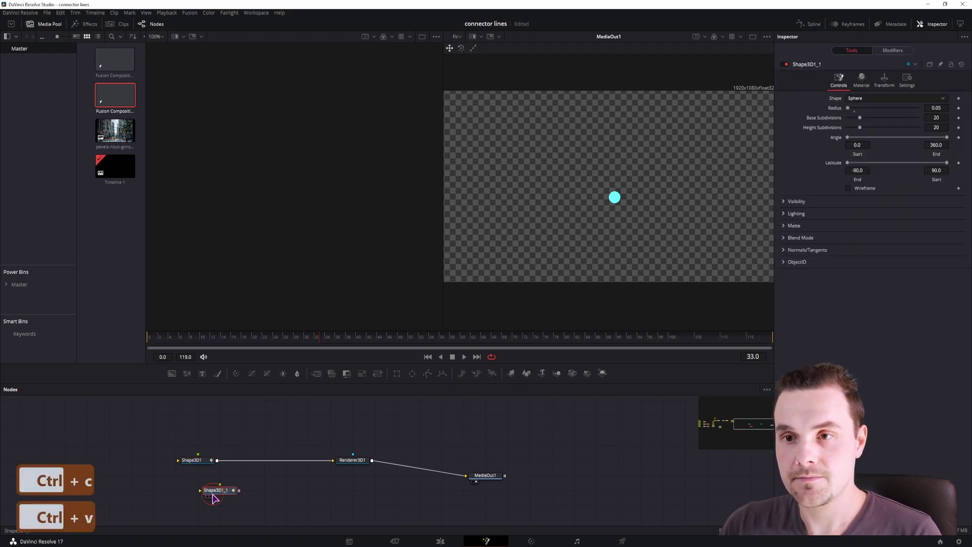
{"action": "left_click_drag", "start_coordinate": [216, 490], "coordinate": [264, 460]}
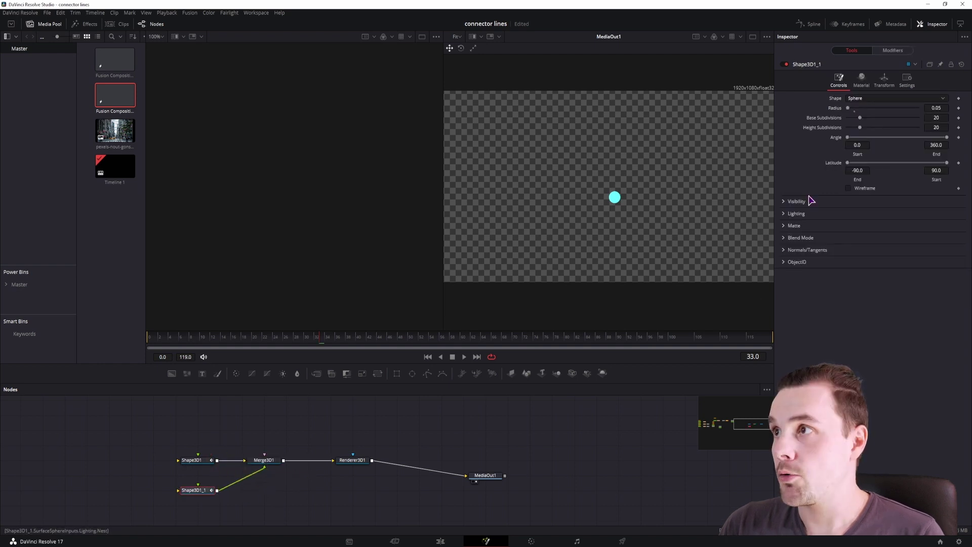
- Reseed the duplicate's Perturb at strength 0.96 and make its material colour magenta
{"action": "left_click", "coordinate": [892, 51]}
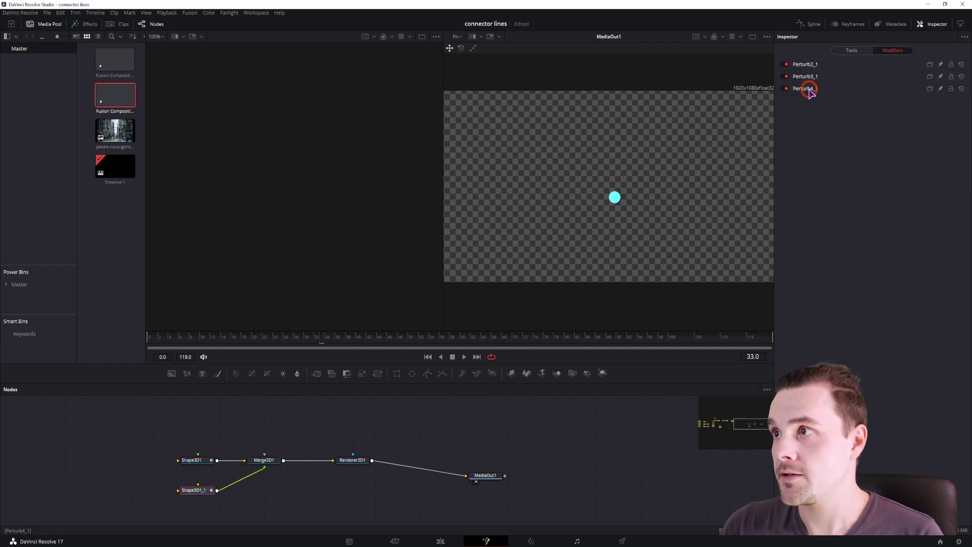
{"action": "left_click", "coordinate": [869, 142]}
{"action": "left_click_drag", "start_coordinate": [853, 151], "coordinate": [855, 153]}
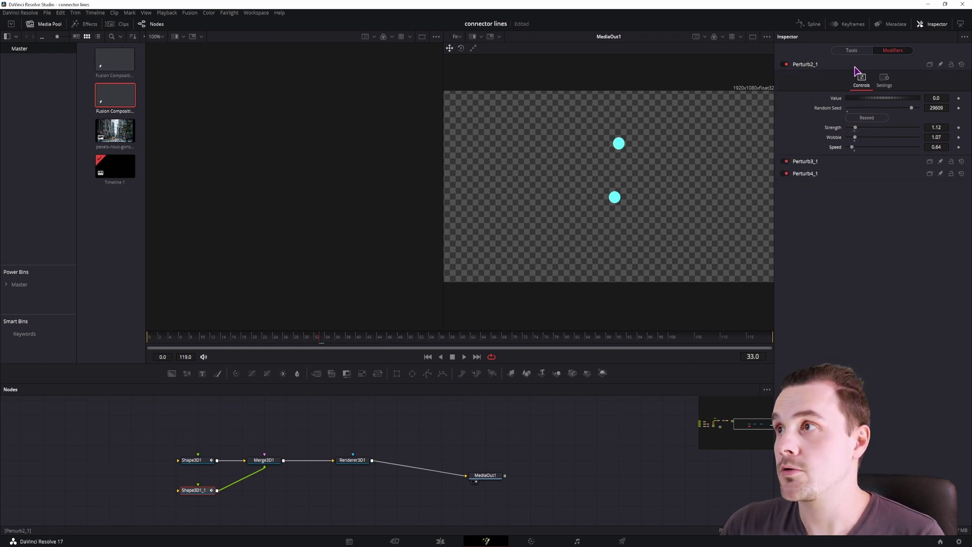
{"action": "left_click", "coordinate": [852, 50]}
{"action": "left_click", "coordinate": [862, 81]}
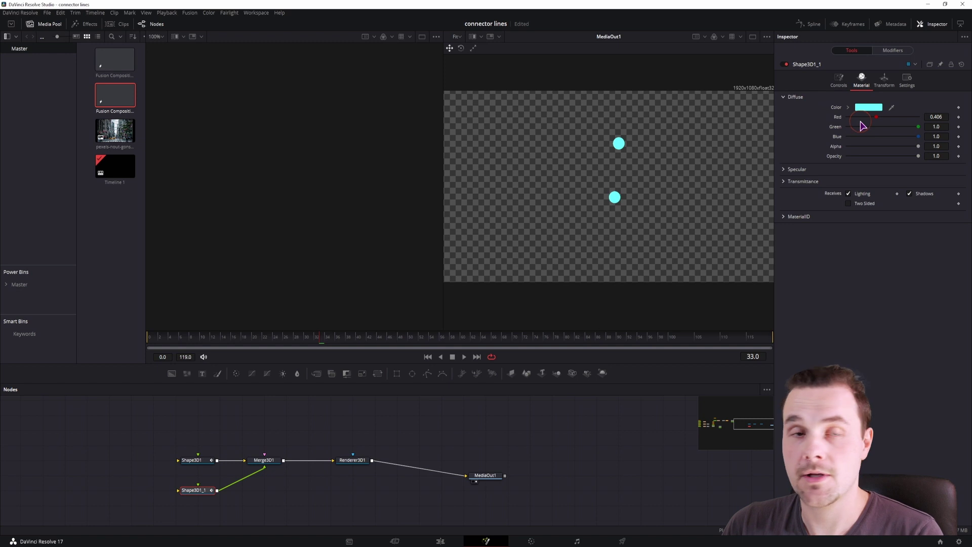
{"action": "left_click", "coordinate": [869, 108]}
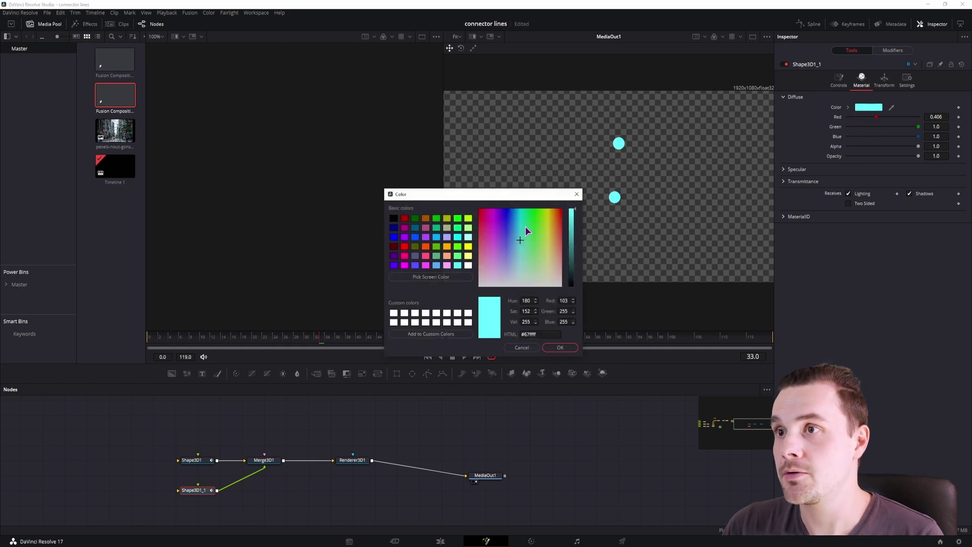
{"action": "left_click", "coordinate": [495, 228]}
{"action": "left_click", "coordinate": [560, 347]}
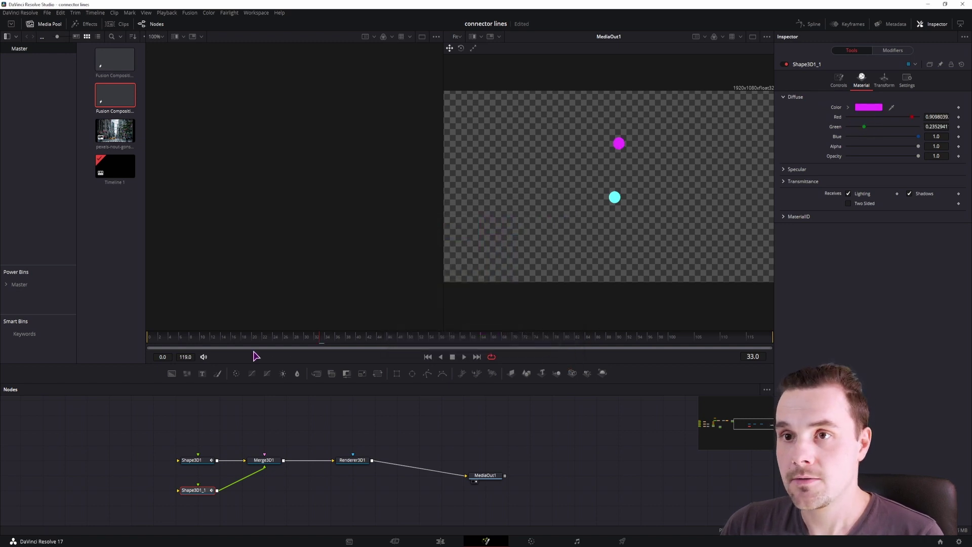
- Preview both spheres in playback, then shift MediaOut1 and Renderer3D1 right to make room
{"action": "key", "text": "space"}
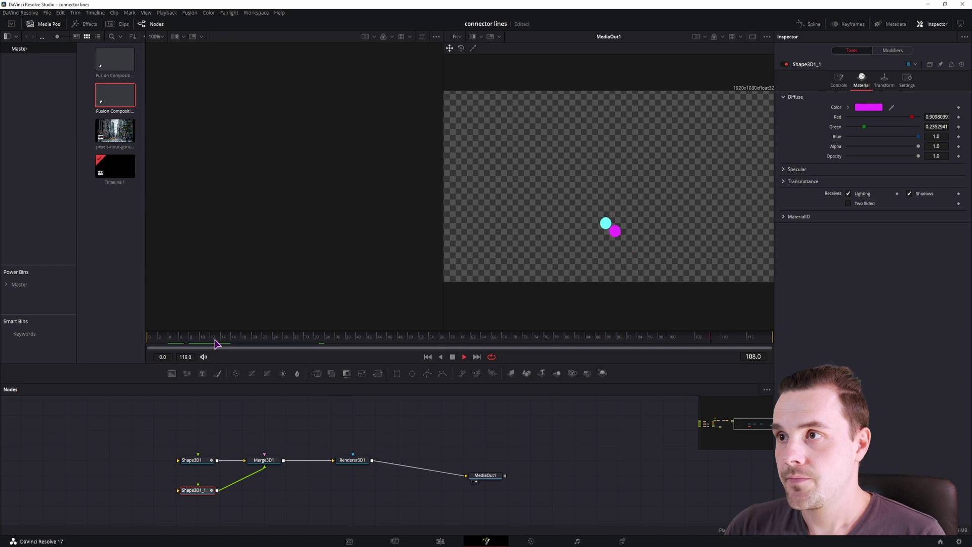
{"action": "key", "text": "space"}
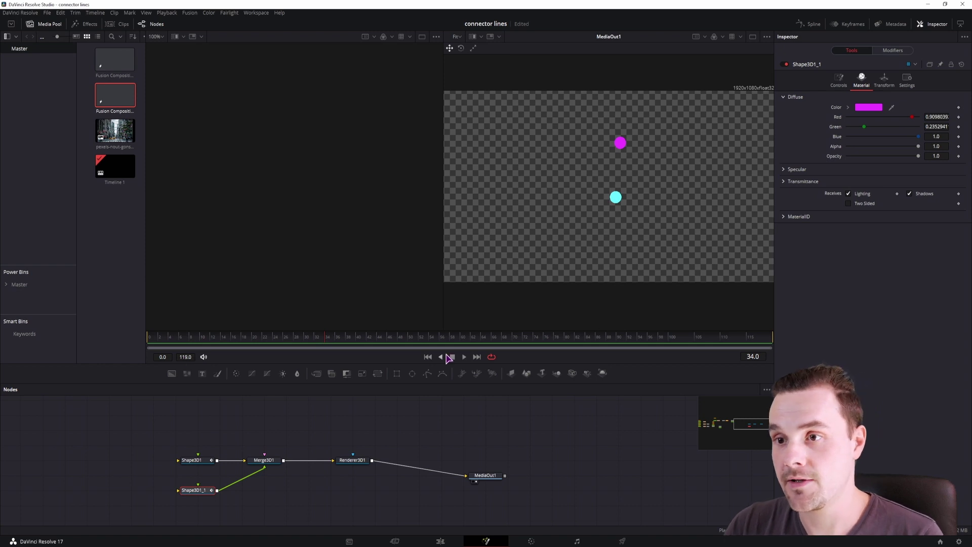
{"action": "left_click_drag", "start_coordinate": [484, 475], "coordinate": [574, 460]}
{"action": "left_click_drag", "start_coordinate": [355, 460], "coordinate": [420, 460]}
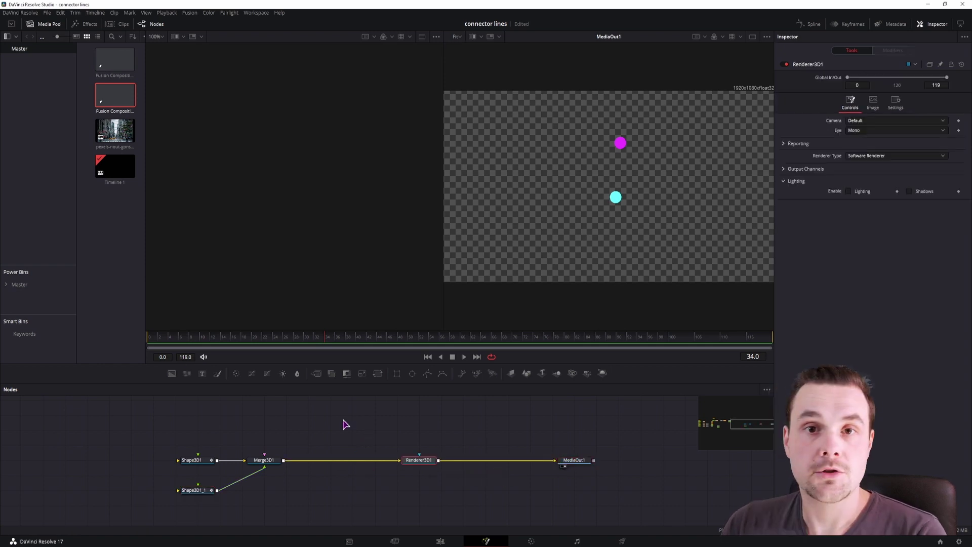
- Add a Directional Light, connect it into Merge3D1, and place it beside the cyan sphere
{"action": "left_click", "coordinate": [339, 429]}
{"action": "key", "text": "ctrl+space"}
{"action": "type", "text": "soft"}
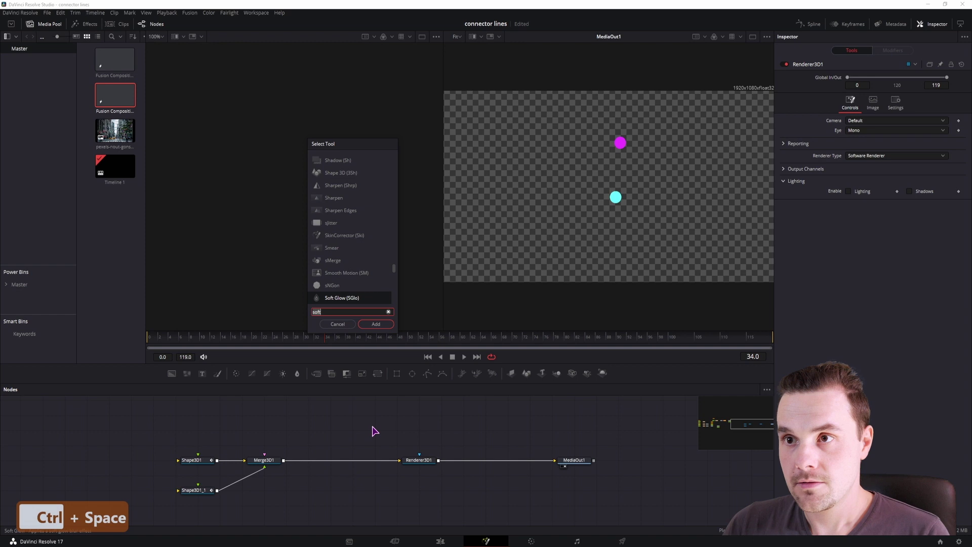
{"action": "type", "text": "light"}
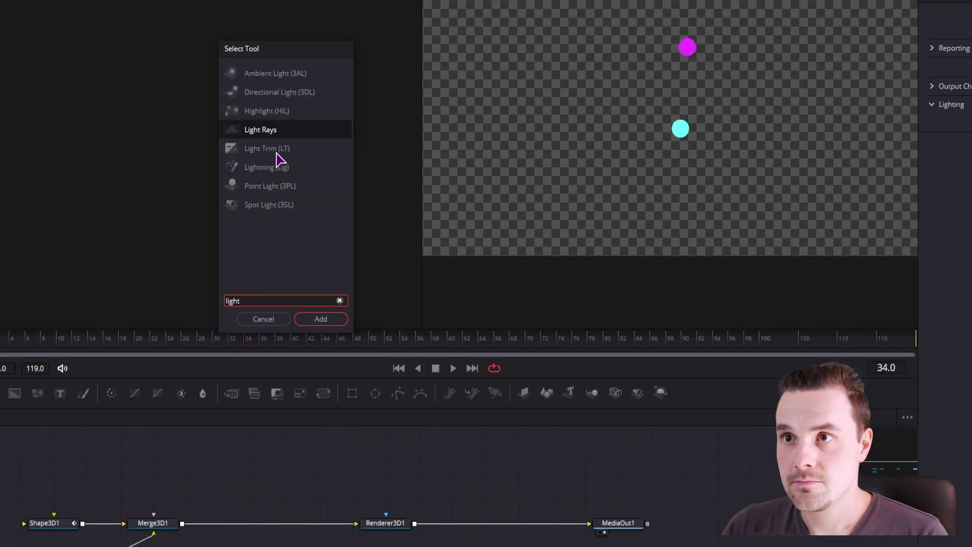
{"action": "left_click", "coordinate": [275, 92]}
{"action": "left_click", "coordinate": [320, 320]}
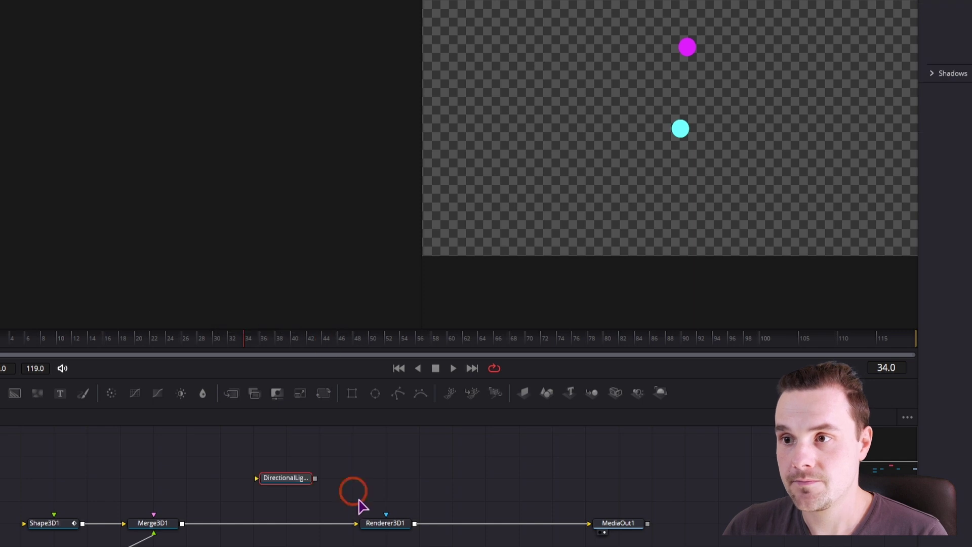
{"action": "left_click_drag", "start_coordinate": [304, 486], "coordinate": [163, 525]}
{"action": "left_click_drag", "start_coordinate": [342, 226], "coordinate": [379, 242]}
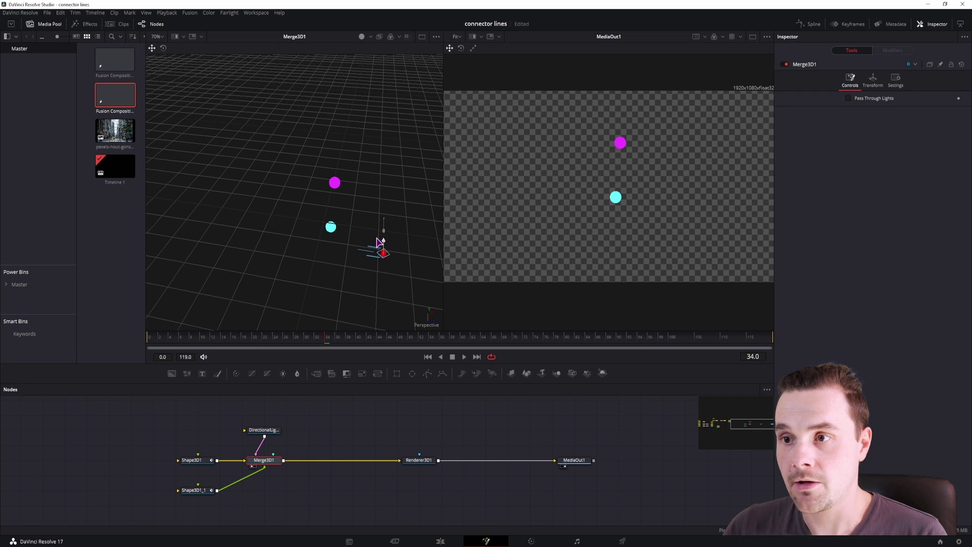
- Enable Lighting and Shadows on Renderer3D1
{"action": "left_click", "coordinate": [419, 460]}
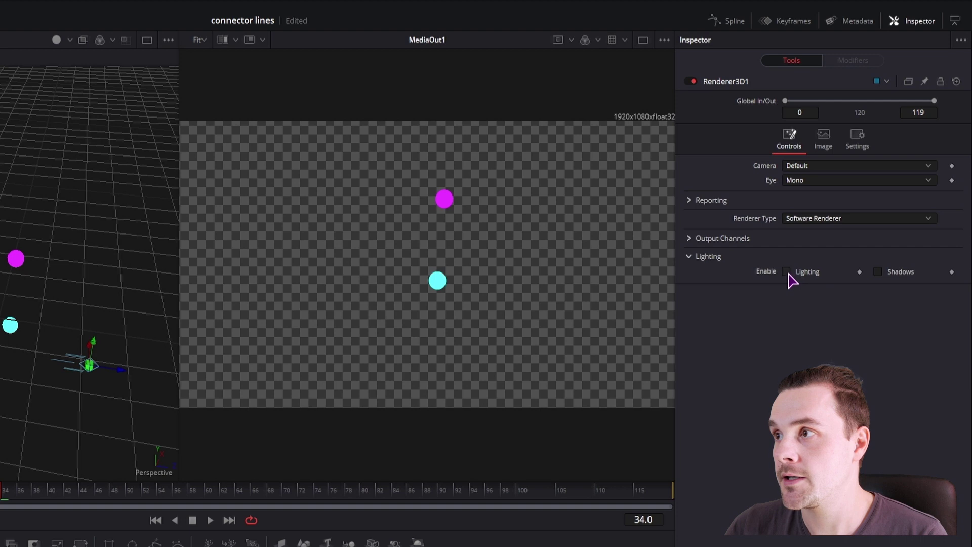
{"action": "left_click", "coordinate": [787, 272]}
{"action": "left_click", "coordinate": [878, 273]}
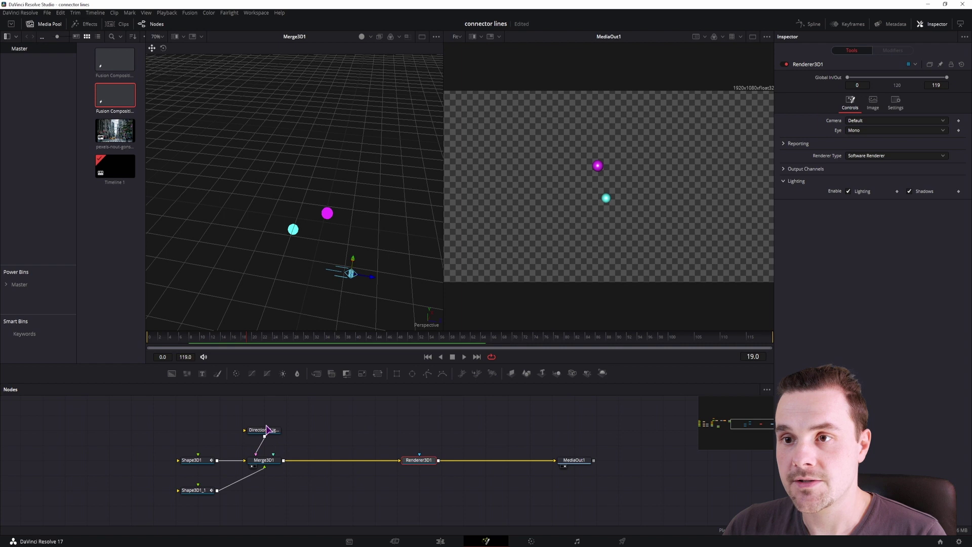
- Lower DirectionalLight1's intensity and move its node aside
{"action": "left_click", "coordinate": [266, 429]}
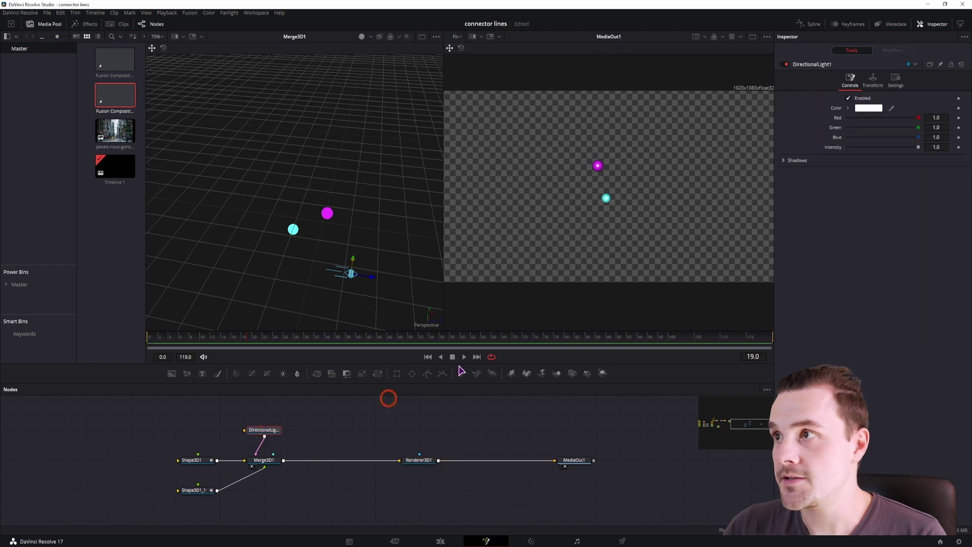
{"action": "left_click_drag", "start_coordinate": [915, 151], "coordinate": [880, 148]}
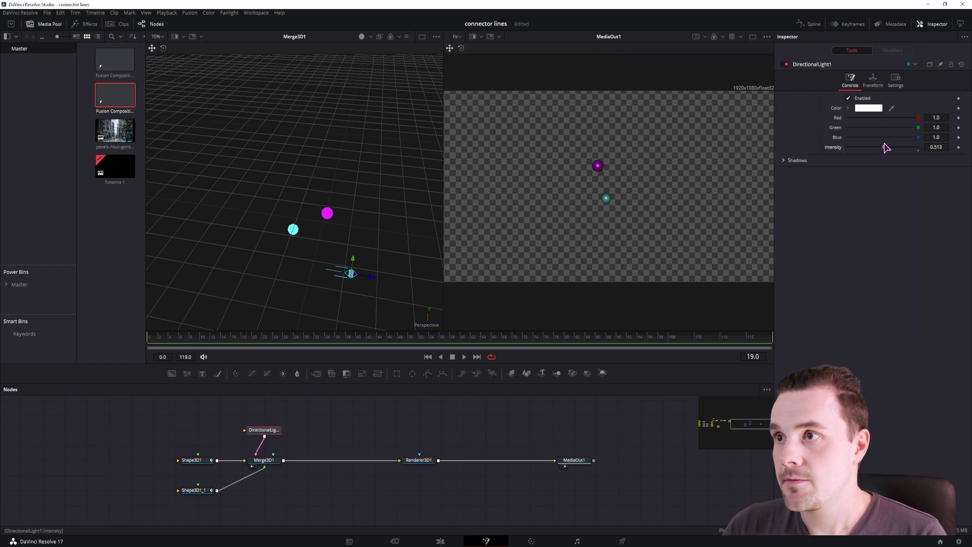
{"action": "left_click_drag", "start_coordinate": [272, 434], "coordinate": [250, 434]}
- Add a Point Light connected to Merge3D1 and move both light nodes further left
{"action": "key", "text": "ctrl+space"}
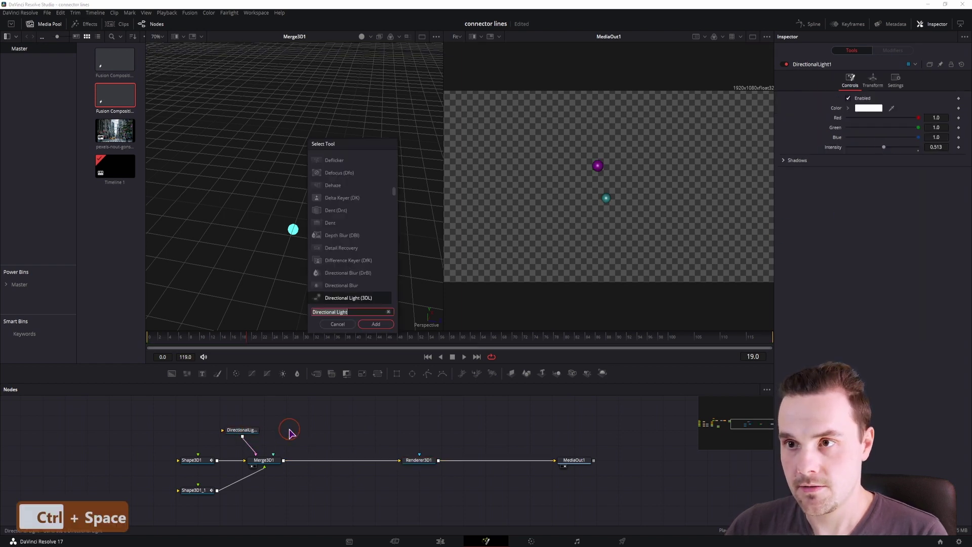
{"action": "type", "text": "light"}
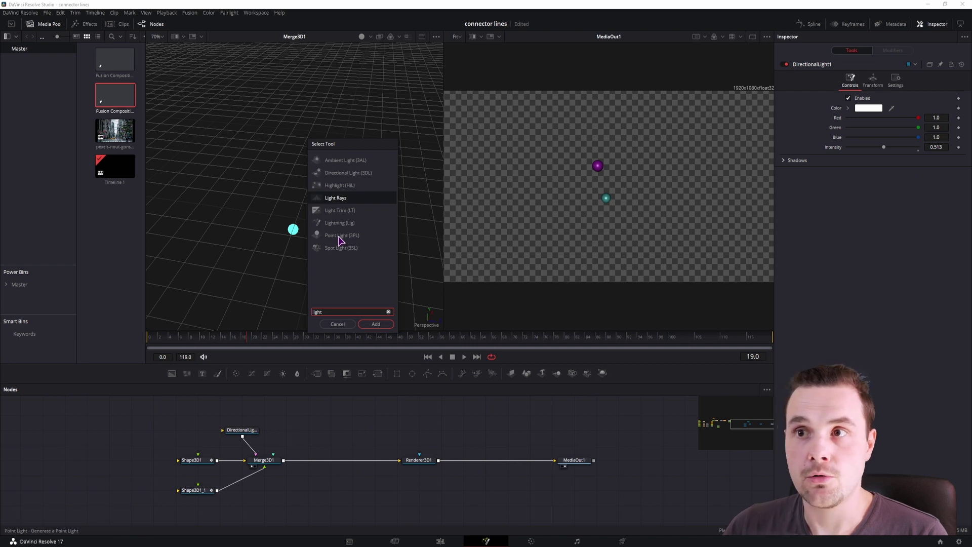
{"action": "left_click", "coordinate": [339, 235]}
{"action": "left_click", "coordinate": [376, 324]}
{"action": "left_click", "coordinate": [627, 346]}
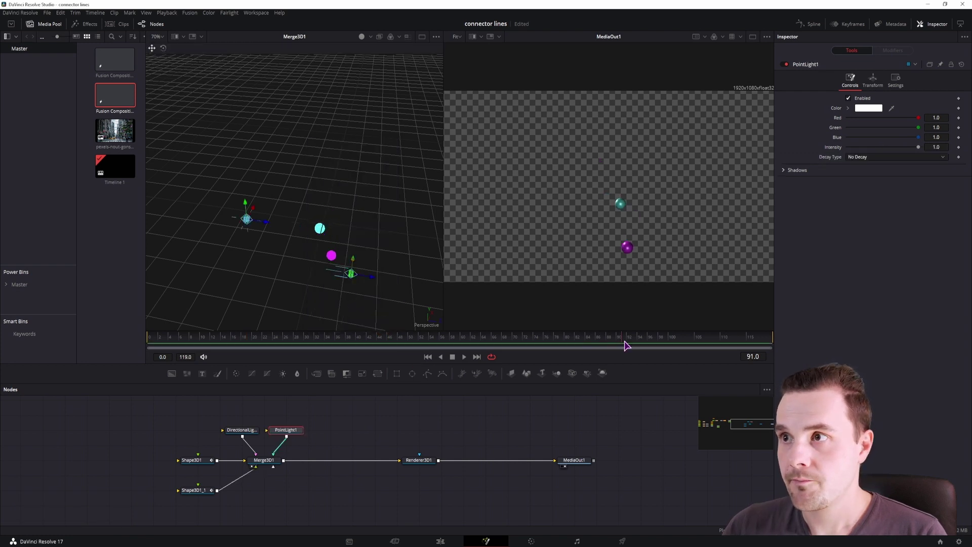
{"action": "left_click_drag", "start_coordinate": [626, 346], "coordinate": [218, 335]}
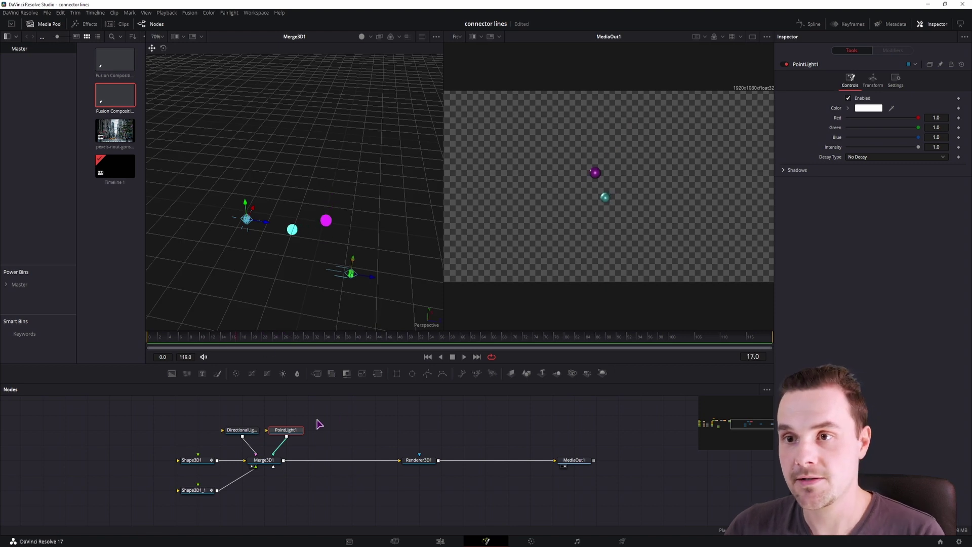
{"action": "left_click_drag", "start_coordinate": [319, 405], "coordinate": [223, 443]}
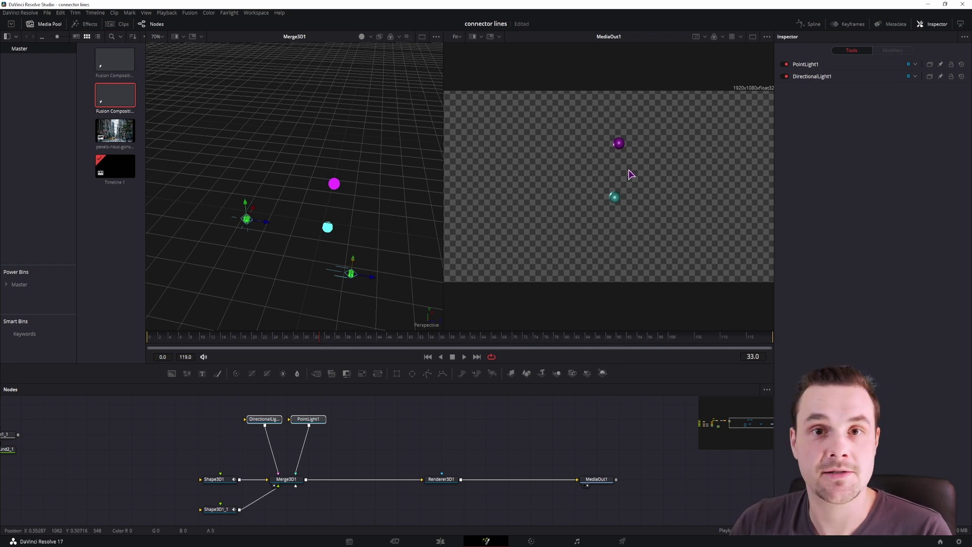
{"action": "left_click_drag", "start_coordinate": [308, 419], "coordinate": [264, 421]}
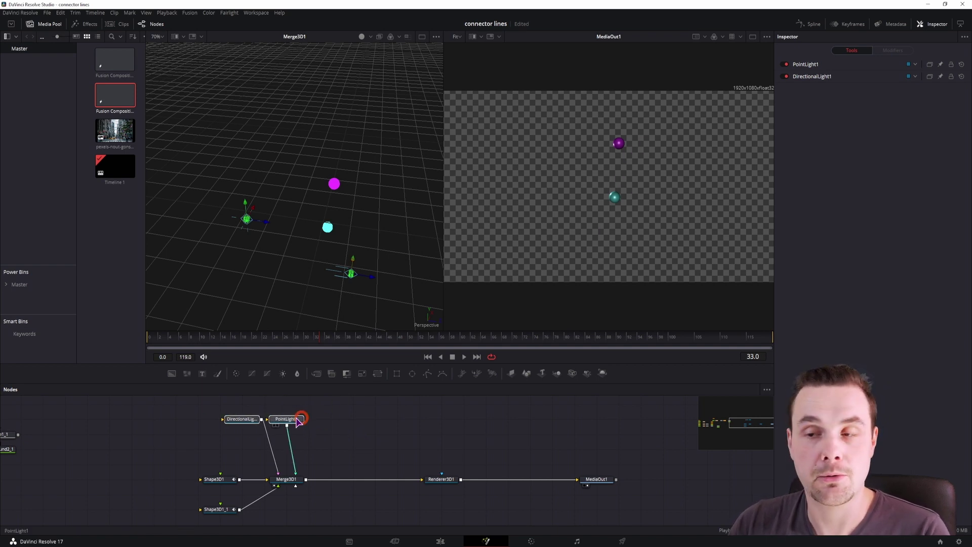
- Add a Ribbon 3D node via the 'ribbon' search, wire it into Merge3D1, and lay it horizontally
{"action": "left_click", "coordinate": [343, 429]}
{"action": "key", "text": "ctrl+space"}
{"action": "type", "text": "ribbon"}
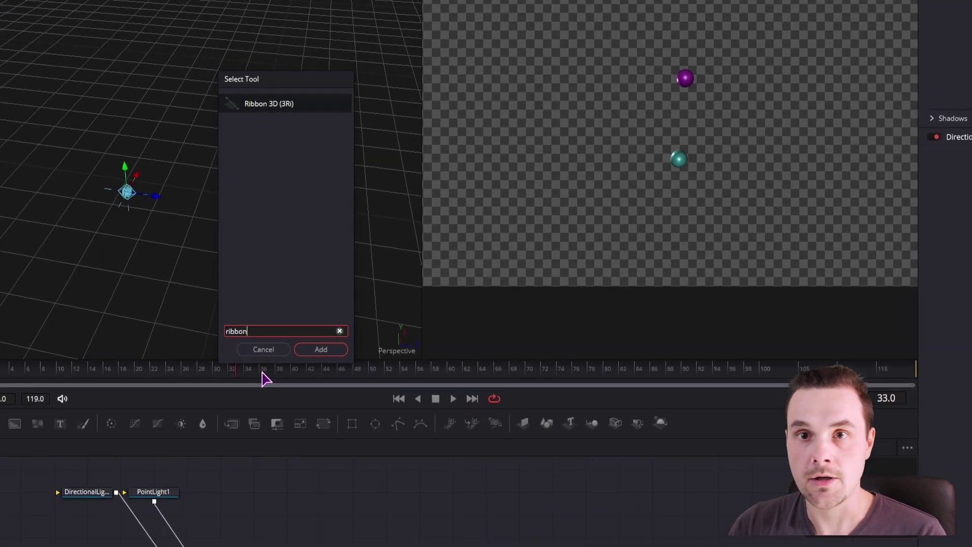
{"action": "key", "text": "Return"}
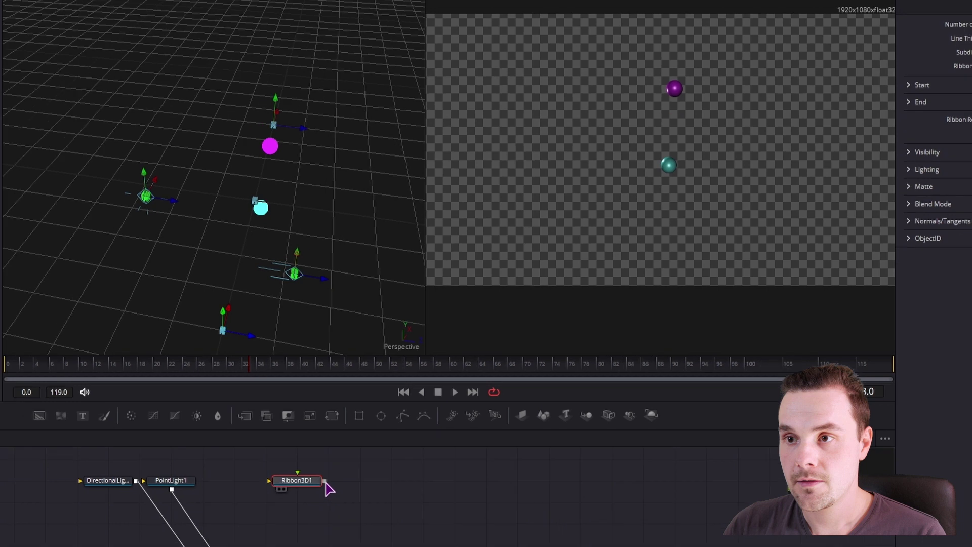
{"action": "left_click_drag", "start_coordinate": [315, 491], "coordinate": [280, 496]}
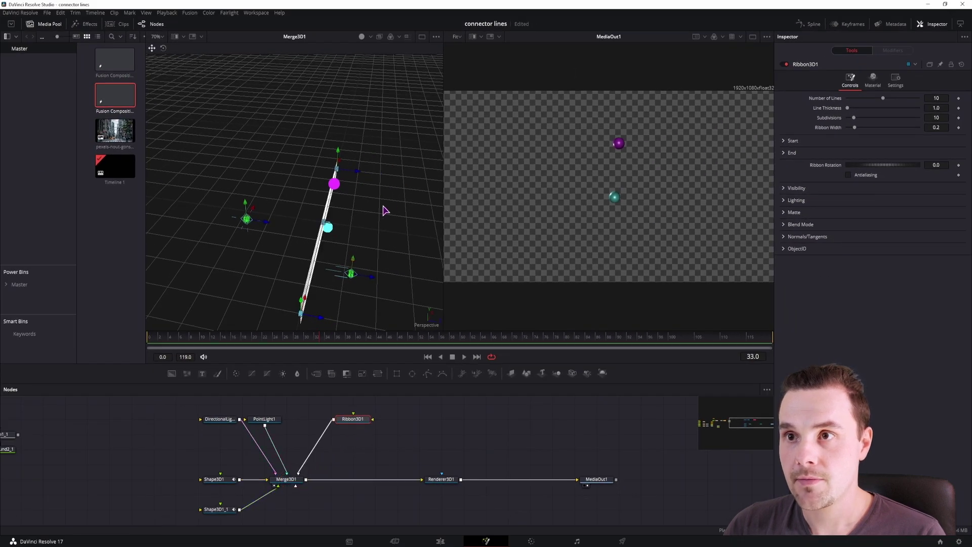
{"action": "left_click_drag", "start_coordinate": [395, 257], "coordinate": [334, 230]}
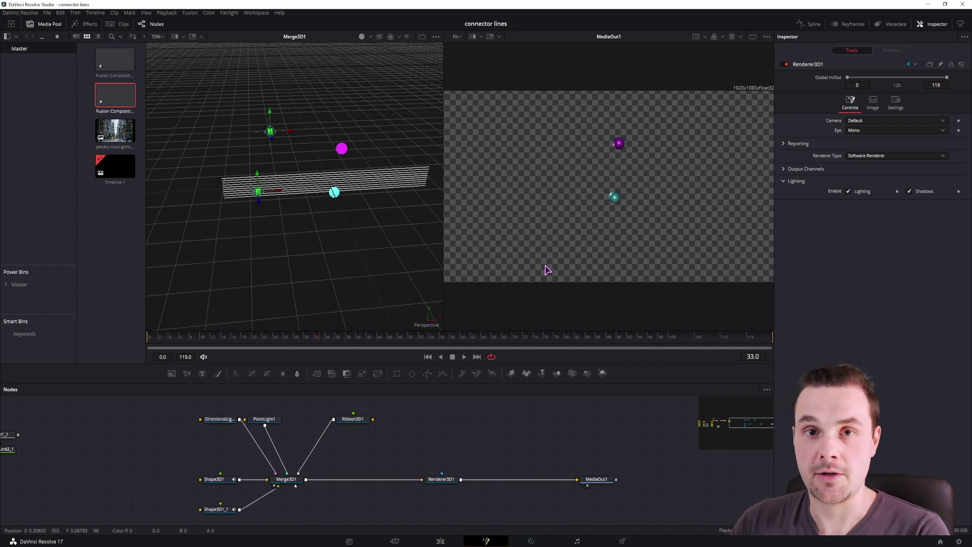
- Switch Renderer3D1's Renderer Type to OpenGL Renderer
{"action": "left_click", "coordinate": [445, 481]}
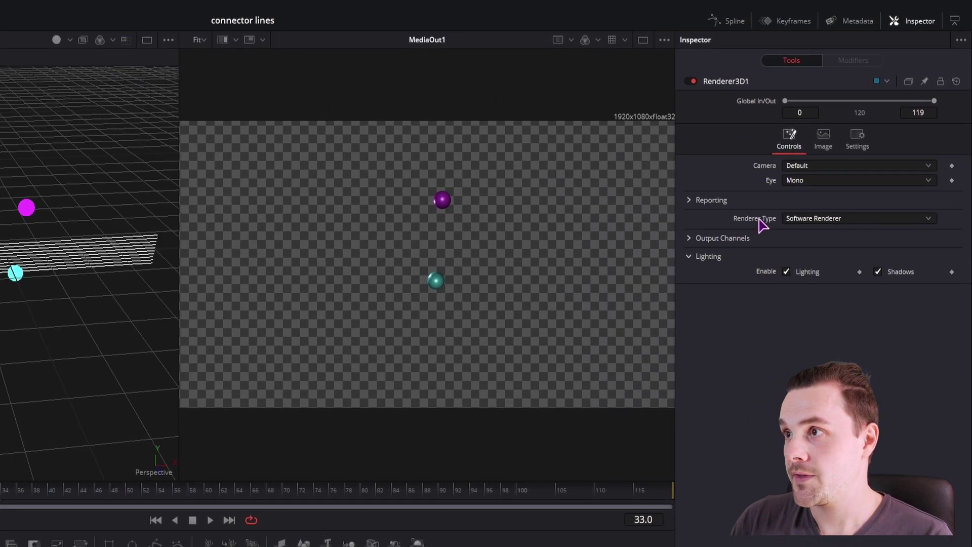
{"action": "left_click", "coordinate": [877, 155]}
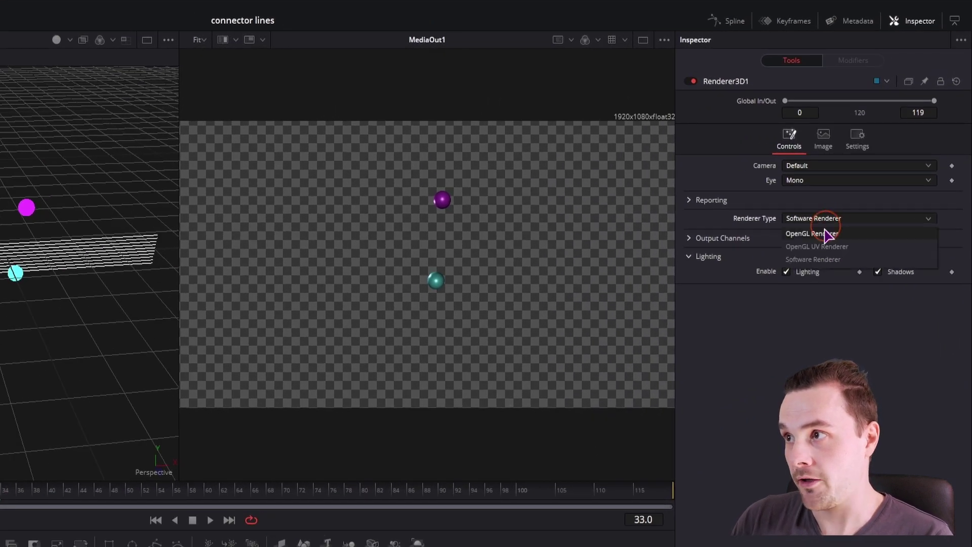
{"action": "left_click", "coordinate": [836, 234]}
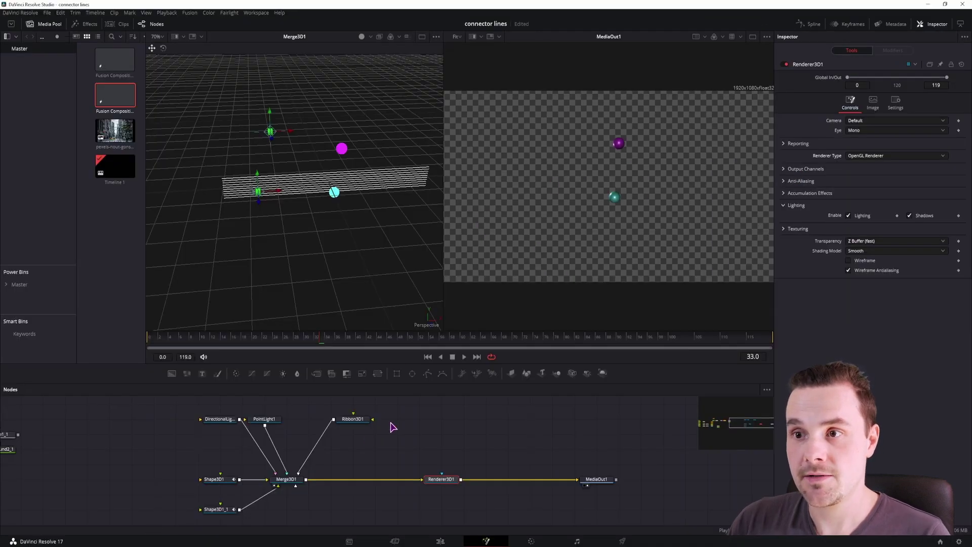
- Place a new Background node from the toolbar just above Ribbon3D1
{"action": "left_click", "coordinate": [352, 419]}
{"action": "left_click", "coordinate": [172, 374]}
{"action": "left_click_drag", "start_coordinate": [172, 379], "coordinate": [356, 426]}
- Connect Background5 to the ribbon's material and tint it cyan with blue at 1.0
{"action": "left_click", "coordinate": [358, 426]}
{"action": "left_click", "coordinate": [357, 412]}
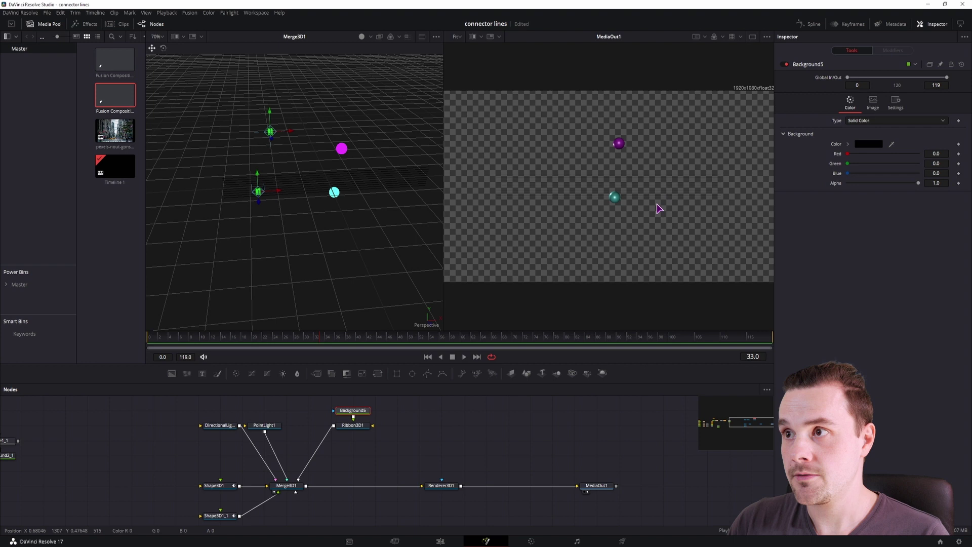
{"action": "scroll", "coordinate": [643, 210], "scroll_direction": "up", "scroll_amount": 4}
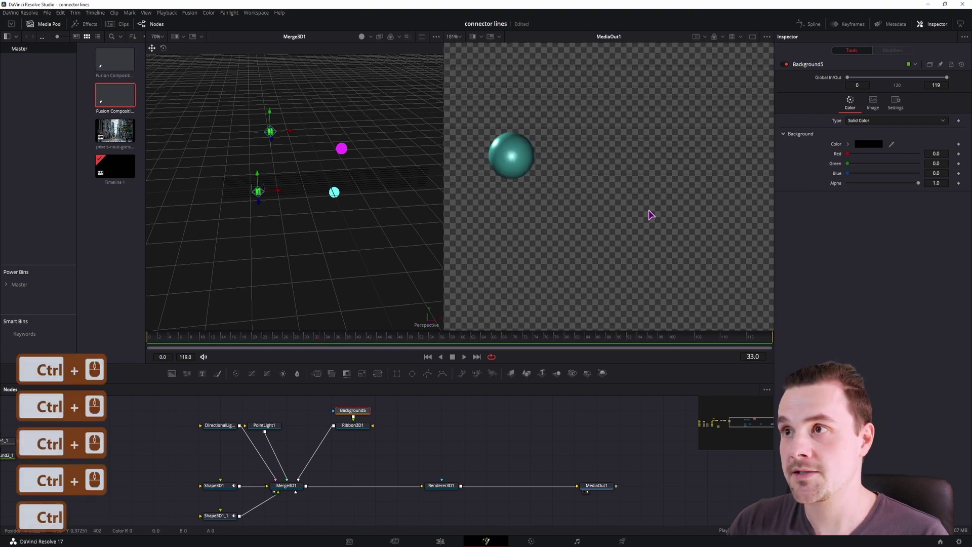
{"action": "scroll", "coordinate": [596, 173], "scroll_direction": "down", "scroll_amount": 6}
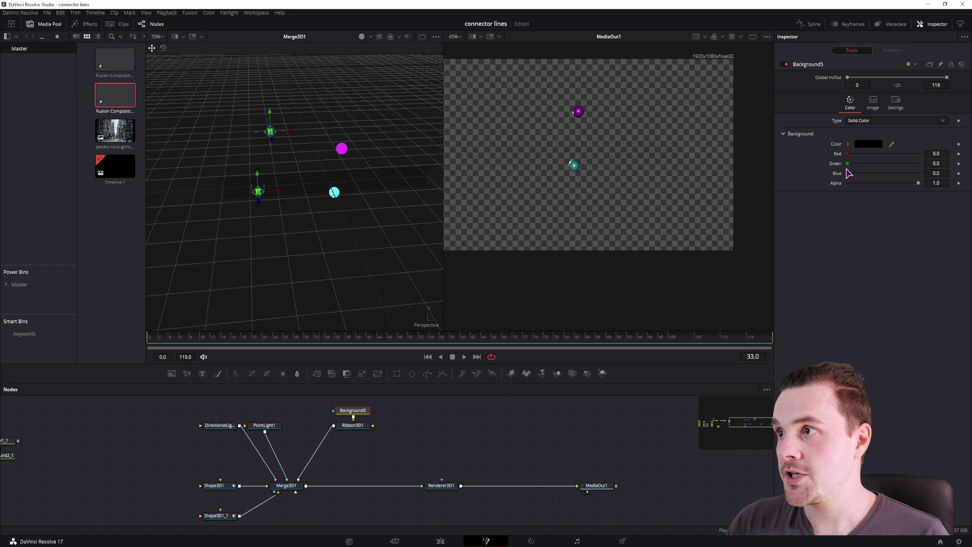
{"action": "left_click_drag", "start_coordinate": [849, 174], "coordinate": [941, 173]}
{"action": "left_click_drag", "start_coordinate": [853, 163], "coordinate": [891, 163]}
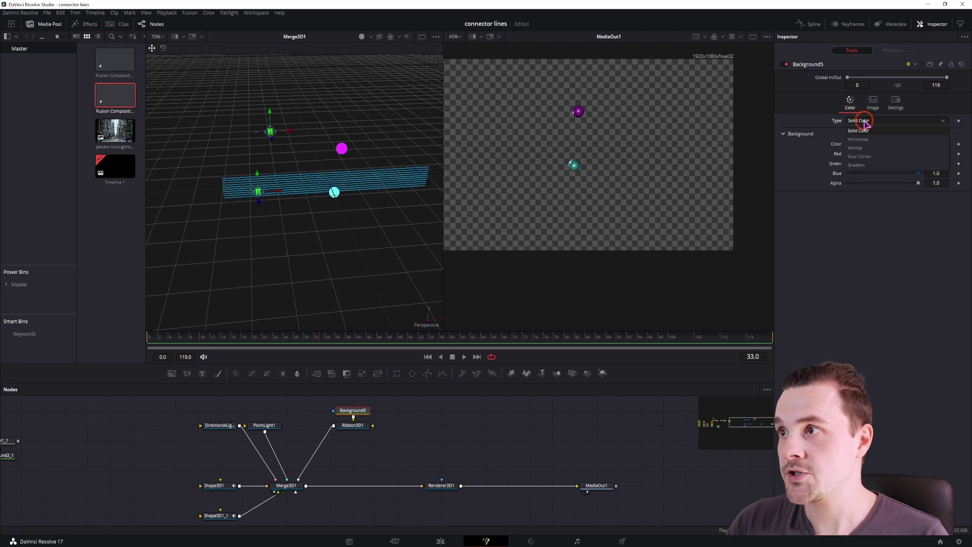
- Make Background5 a Gradient whose first stop is the magenta sphere's purple
{"action": "left_click", "coordinate": [861, 121]}
{"action": "left_click", "coordinate": [860, 165]}
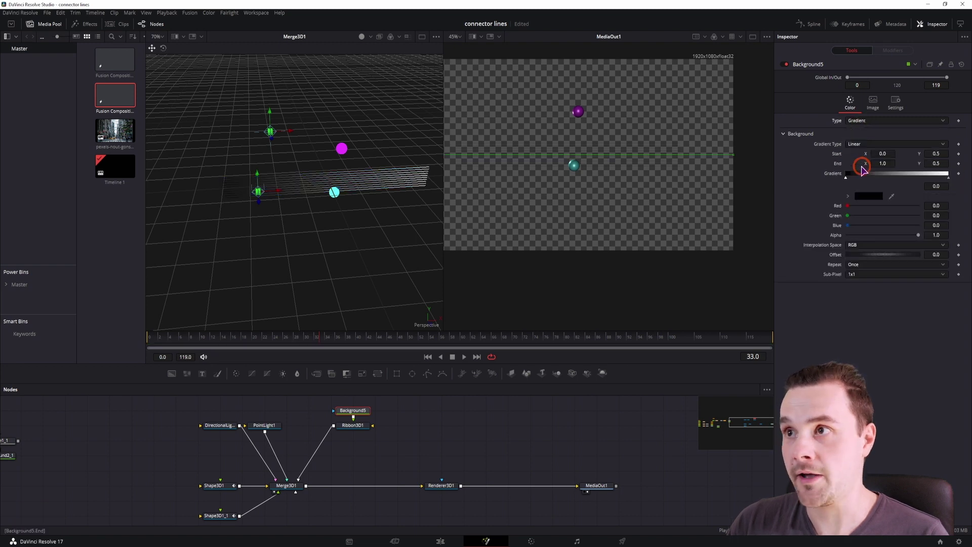
{"action": "left_click", "coordinate": [868, 196]}
{"action": "left_click", "coordinate": [431, 277]}
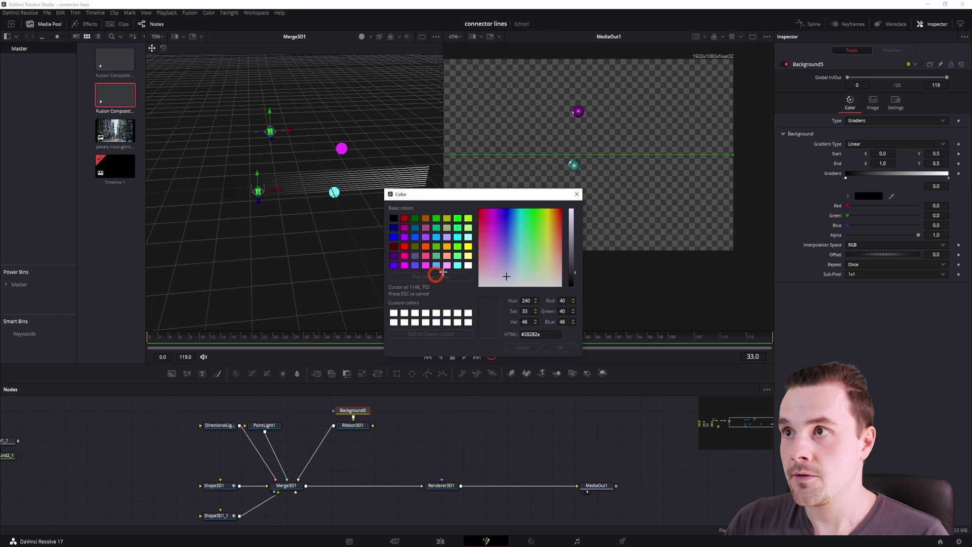
{"action": "left_click", "coordinate": [579, 111]}
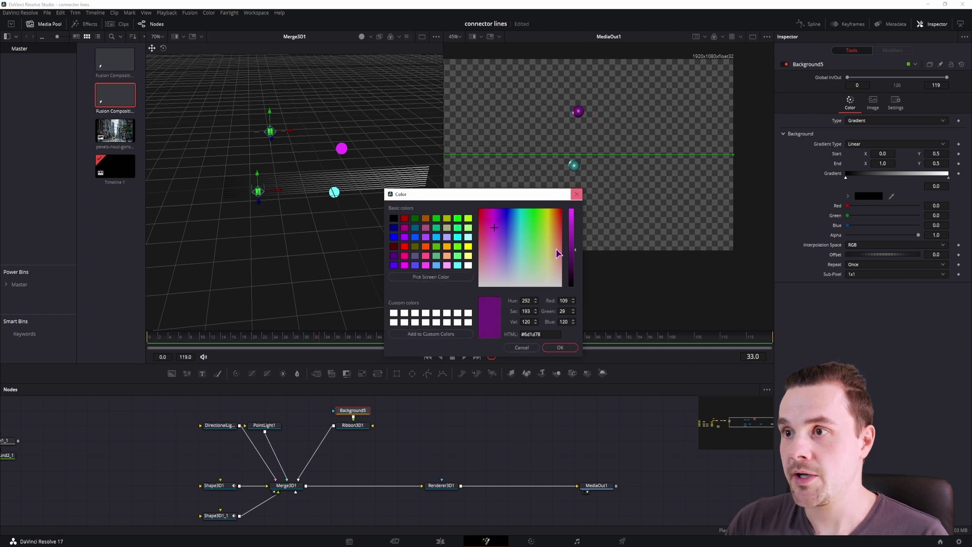
{"action": "left_click", "coordinate": [558, 347]}
- Set the gradient's end stop to the cyan sphere's teal
{"action": "left_click", "coordinate": [948, 178]}
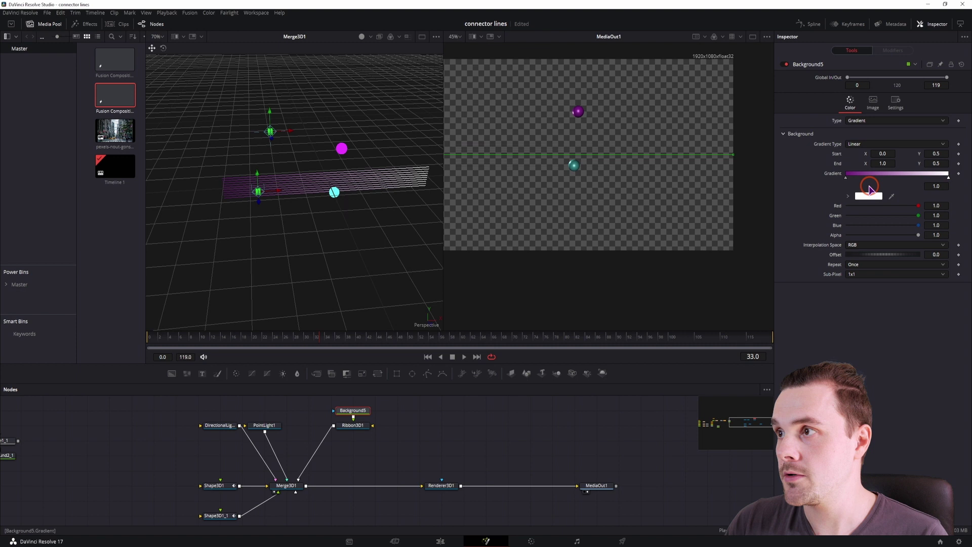
{"action": "left_click", "coordinate": [867, 196]}
{"action": "left_click", "coordinate": [436, 276]}
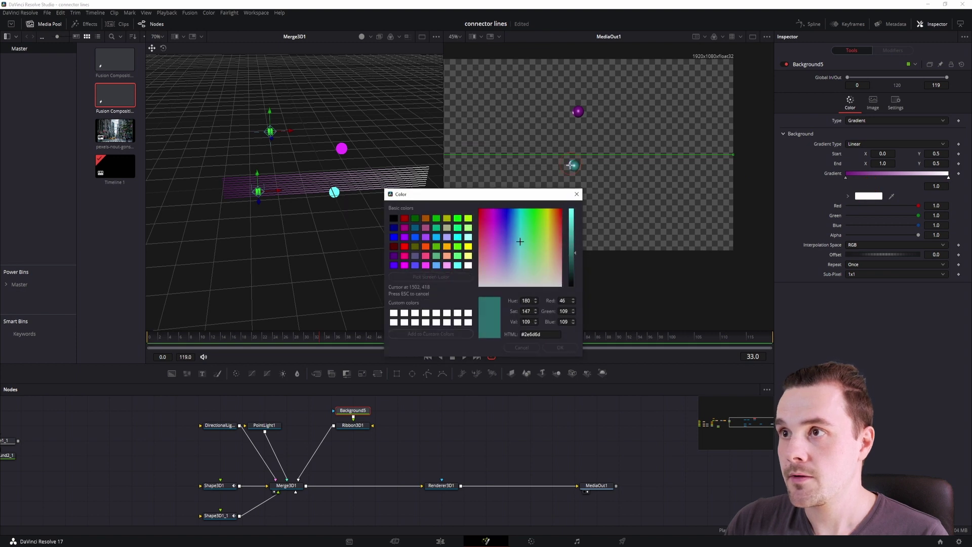
{"action": "left_click", "coordinate": [573, 165]}
{"action": "key", "text": "Return"}
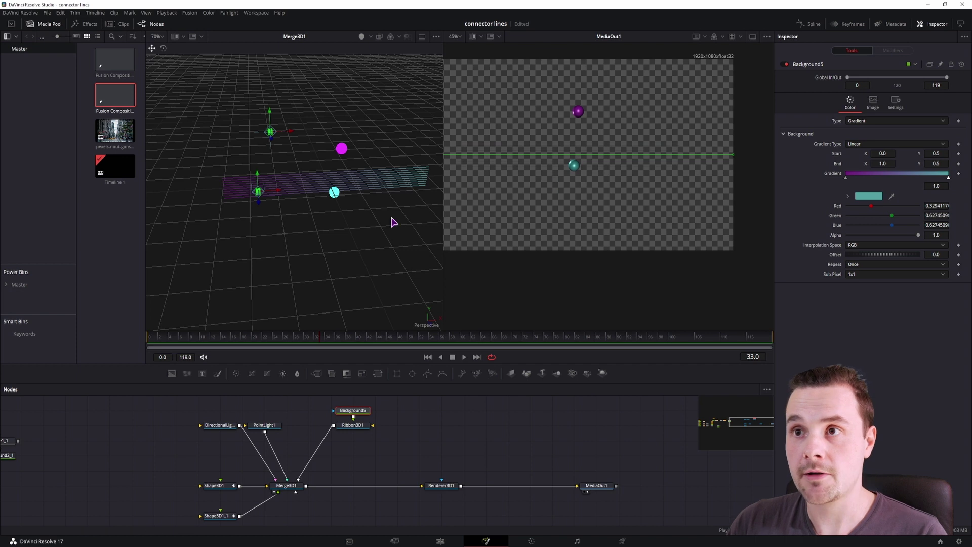
{"action": "left_click", "coordinate": [353, 425]}
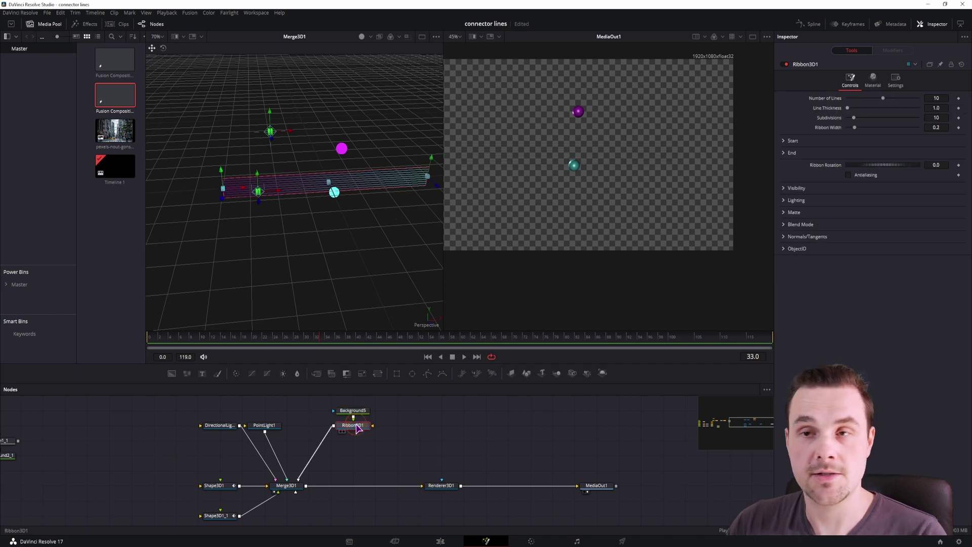
- Set the ribbon's Ribbon Width to 0.013 and Line Thickness to about 7
{"action": "mouse_move", "coordinate": [855, 127]}
{"action": "left_mouse_down"}
{"action": "mouse_move", "coordinate": [869, 129]}
{"action": "mouse_move", "coordinate": [853, 131]}
{"action": "left_mouse_up"}
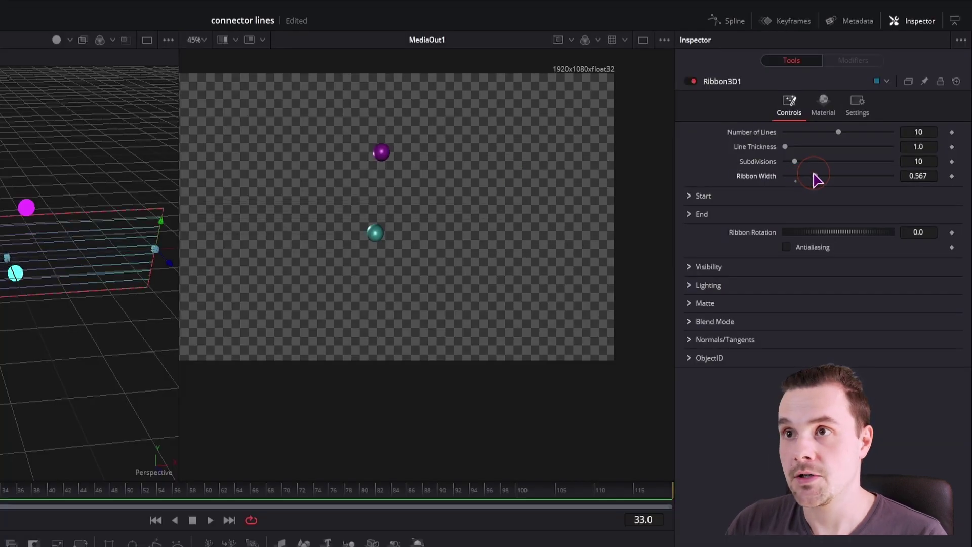
{"action": "left_click_drag", "start_coordinate": [792, 181], "coordinate": [786, 183]}
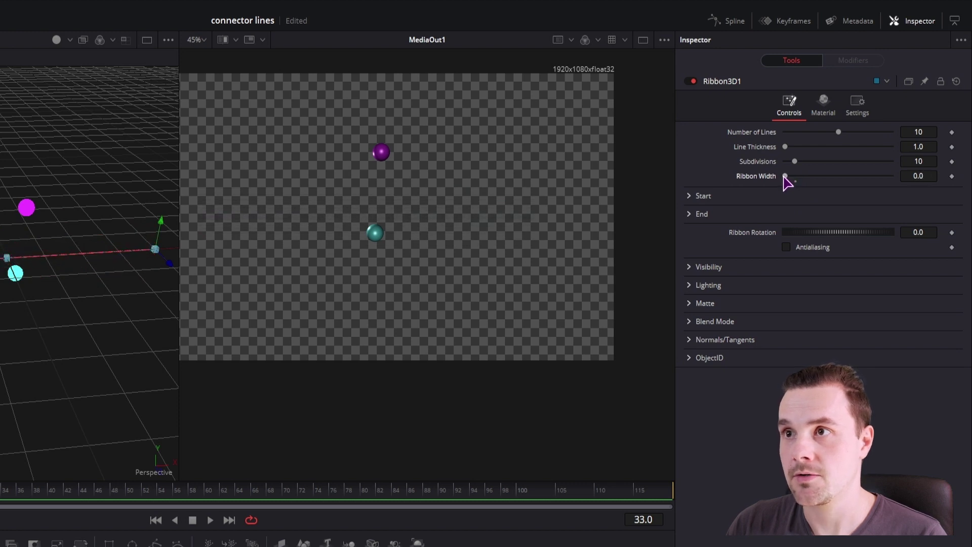
{"action": "left_click", "coordinate": [910, 175]}
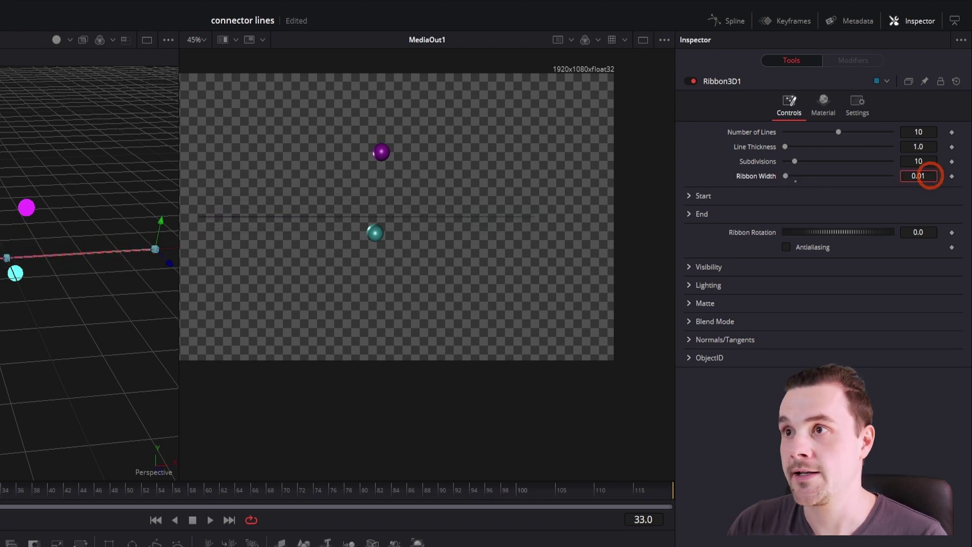
{"action": "type", "text": "0.013"}
{"action": "key", "text": "Return"}
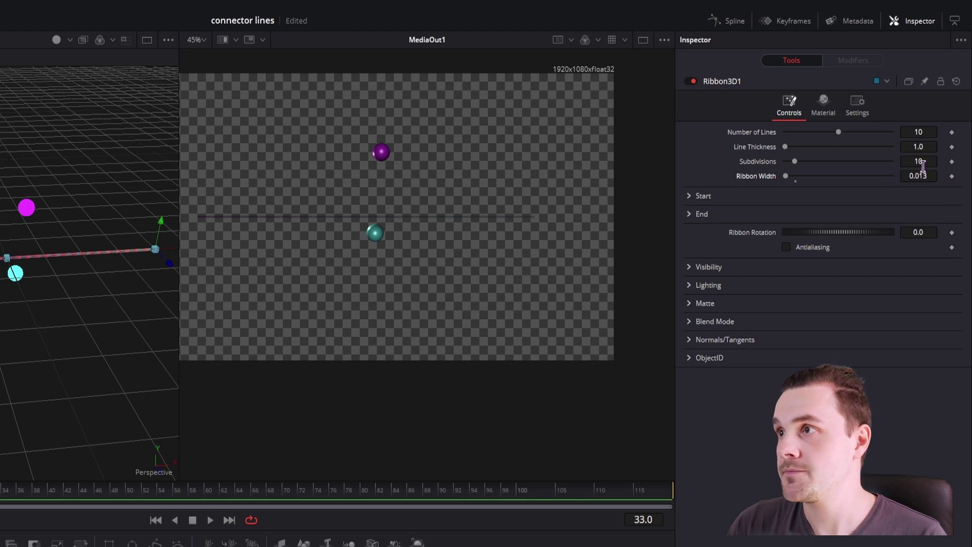
{"action": "left_click_drag", "start_coordinate": [785, 148], "coordinate": [853, 156]}
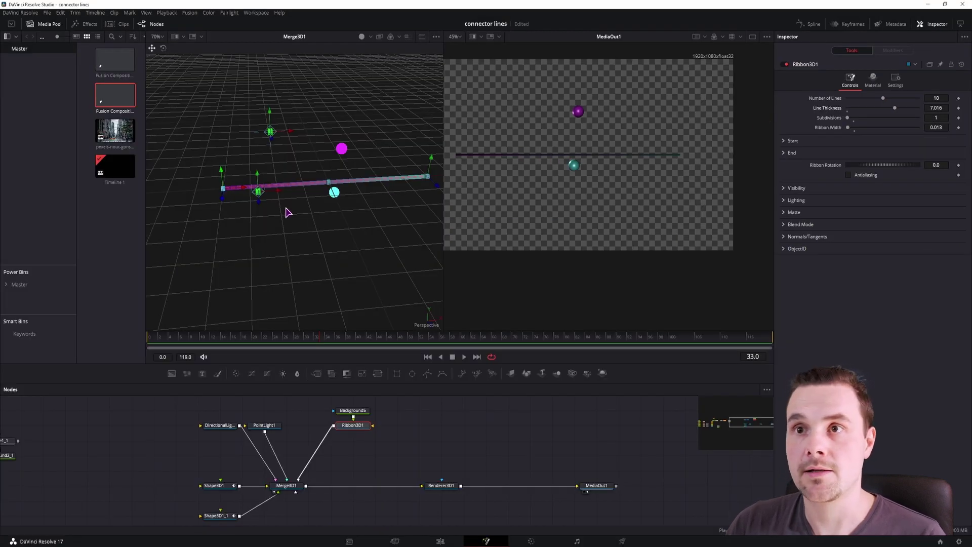
- Orbit the 3D view and test-move the ribbon's end point, then undo the moves
{"action": "left_click_drag", "start_coordinate": [268, 178], "coordinate": [283, 191]}
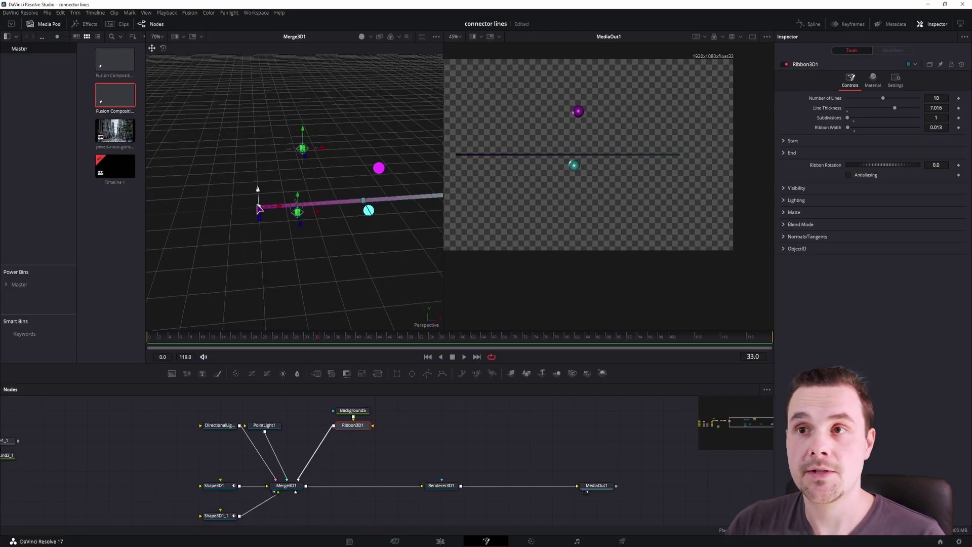
{"action": "left_click_drag", "start_coordinate": [298, 236], "coordinate": [350, 226]}
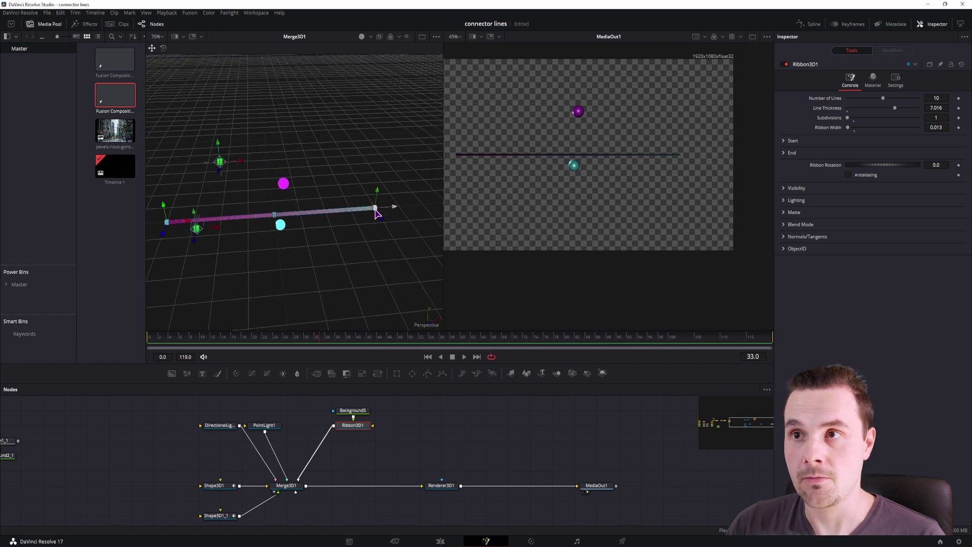
{"action": "left_click_drag", "start_coordinate": [377, 193], "coordinate": [379, 262]}
{"action": "mouse_move", "coordinate": [381, 174]}
{"action": "left_mouse_down"}
{"action": "mouse_move", "coordinate": [385, 154]}
{"action": "mouse_move", "coordinate": [382, 205]}
{"action": "mouse_move", "coordinate": [384, 149]}
{"action": "mouse_move", "coordinate": [391, 169]}
{"action": "left_mouse_up"}
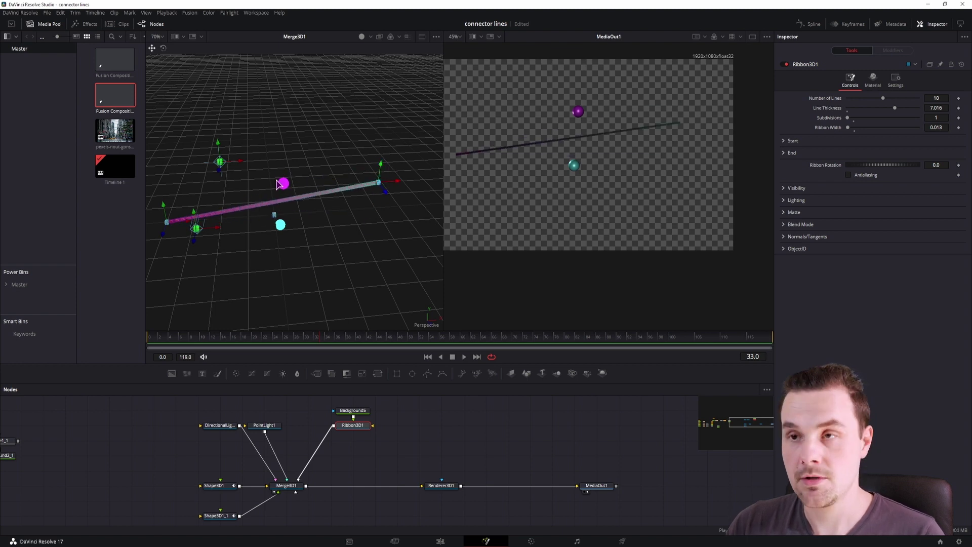
{"action": "key", "text": "ctrl+z"}
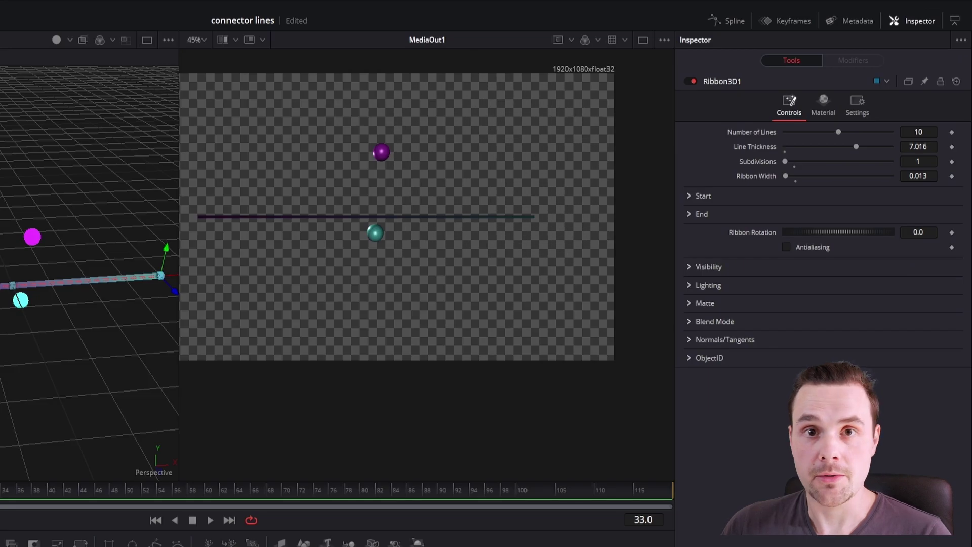
- Link the ribbon's Start X, Y and Z to the cyan sphere's Perturb4 values
{"action": "left_click", "coordinate": [691, 197]}
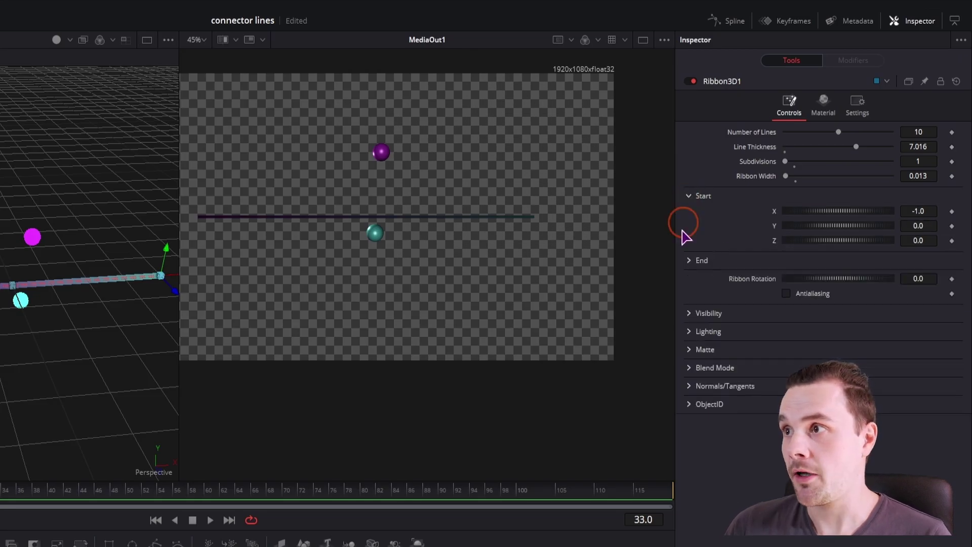
{"action": "left_click", "coordinate": [687, 260]}
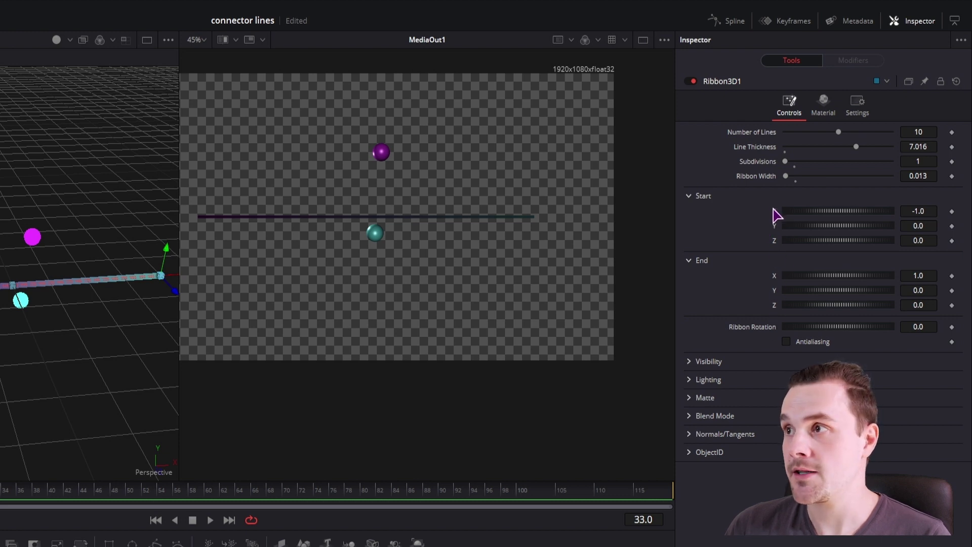
{"action": "right_click", "coordinate": [777, 216]}
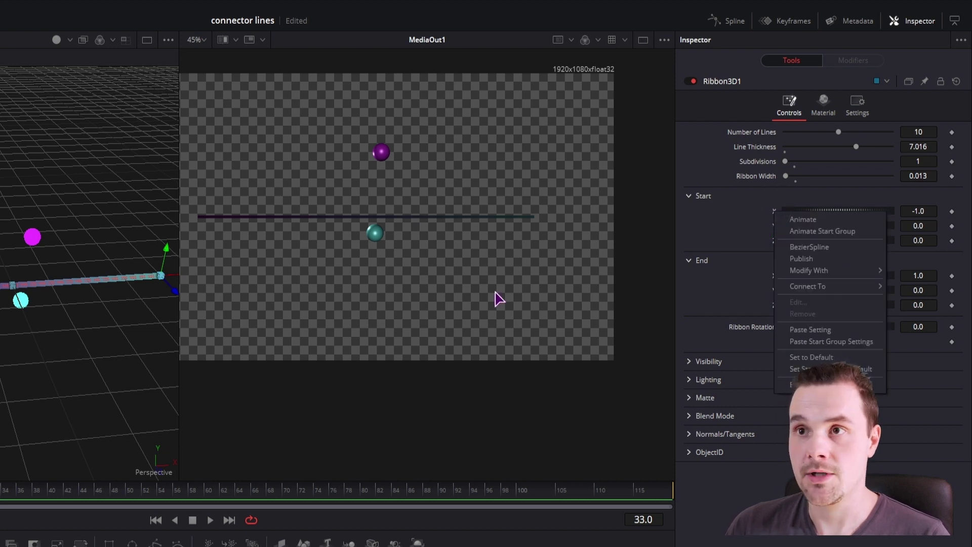
{"action": "mouse_move", "coordinate": [808, 286]}
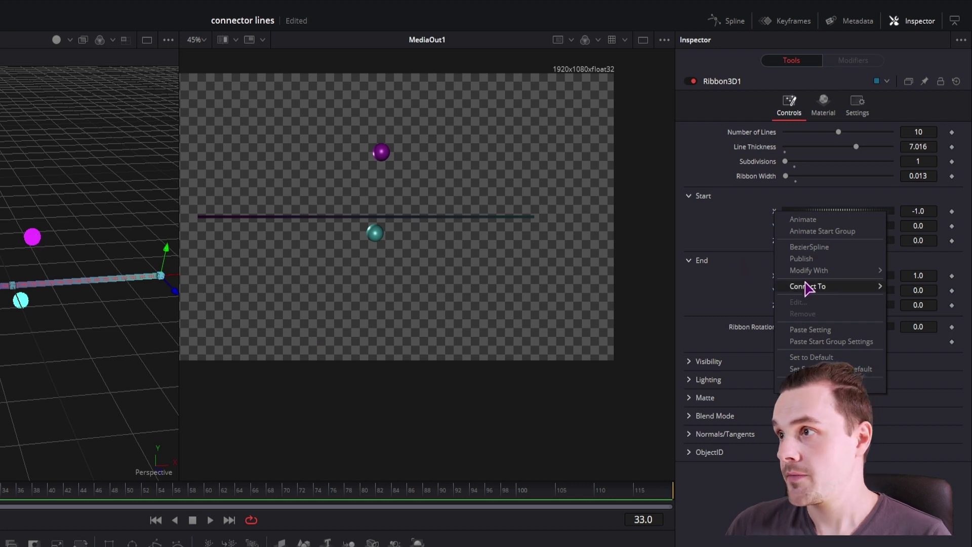
{"action": "mouse_move", "coordinate": [852, 286]}
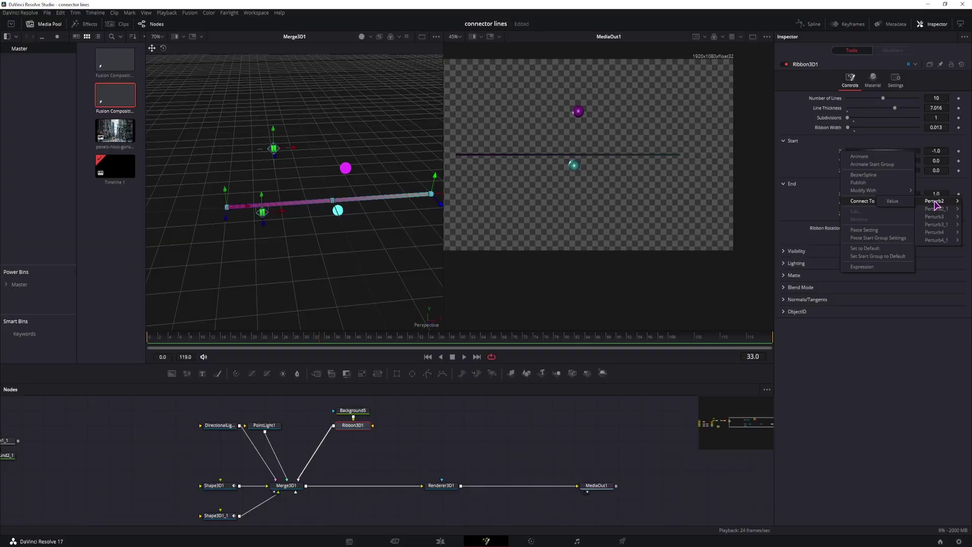
{"action": "left_click", "coordinate": [855, 291]}
{"action": "right_click", "coordinate": [773, 231]}
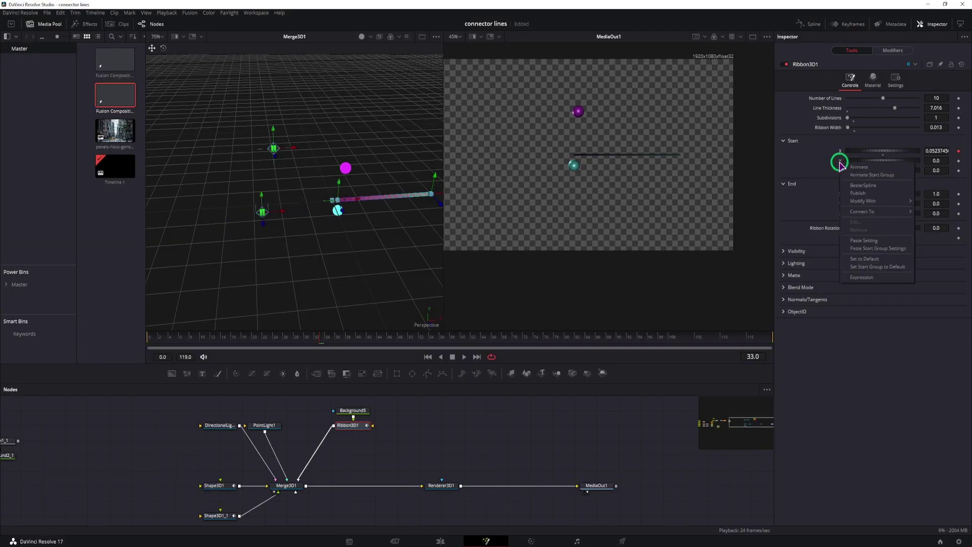
{"action": "left_click", "coordinate": [890, 223]}
{"action": "right_click", "coordinate": [841, 170]}
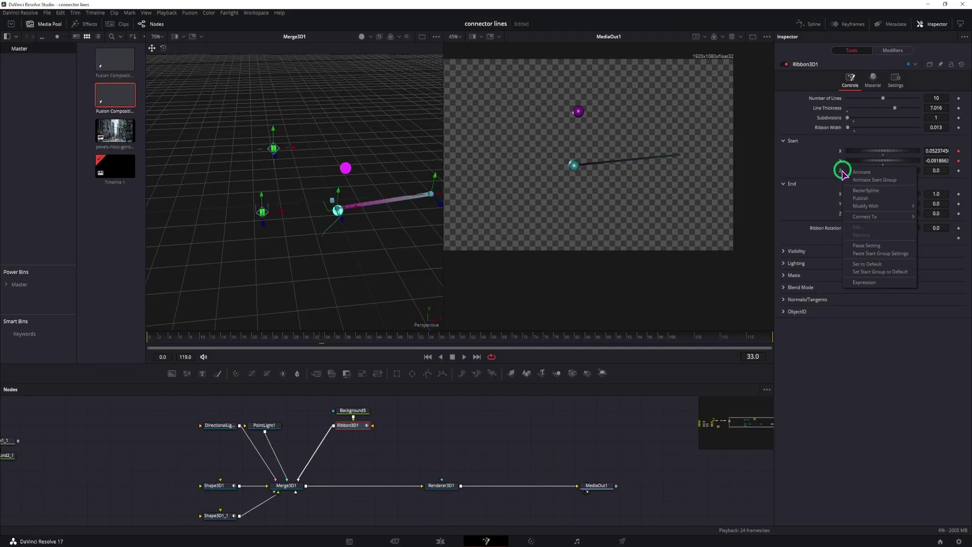
{"action": "mouse_move", "coordinate": [878, 222]}
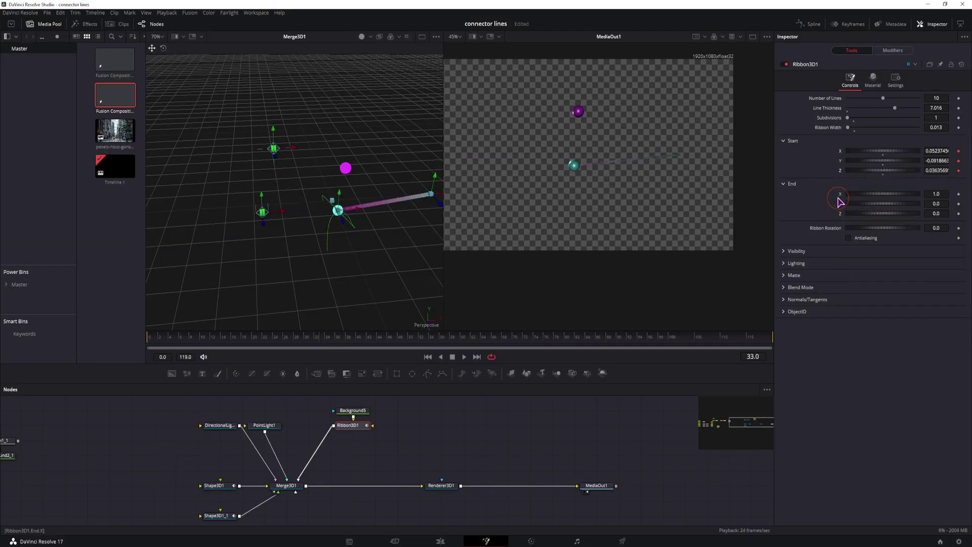
{"action": "left_click", "coordinate": [897, 254]}
- Link the ribbon's End coordinates to the magenta sphere's Perturb4_1 values
{"action": "right_click", "coordinate": [840, 194]}
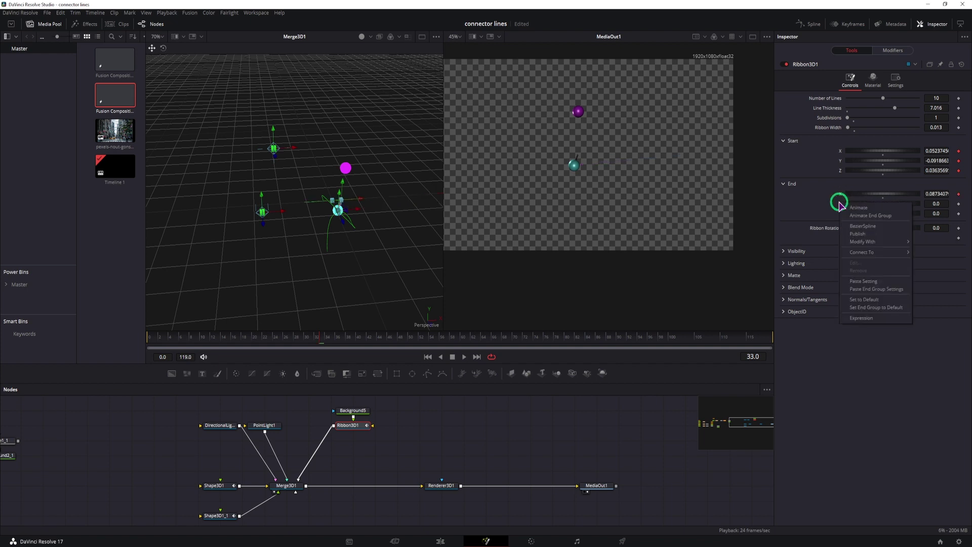
{"action": "mouse_move", "coordinate": [883, 256]}
{"action": "left_click", "coordinate": [903, 276]}
{"action": "right_click", "coordinate": [842, 213]}
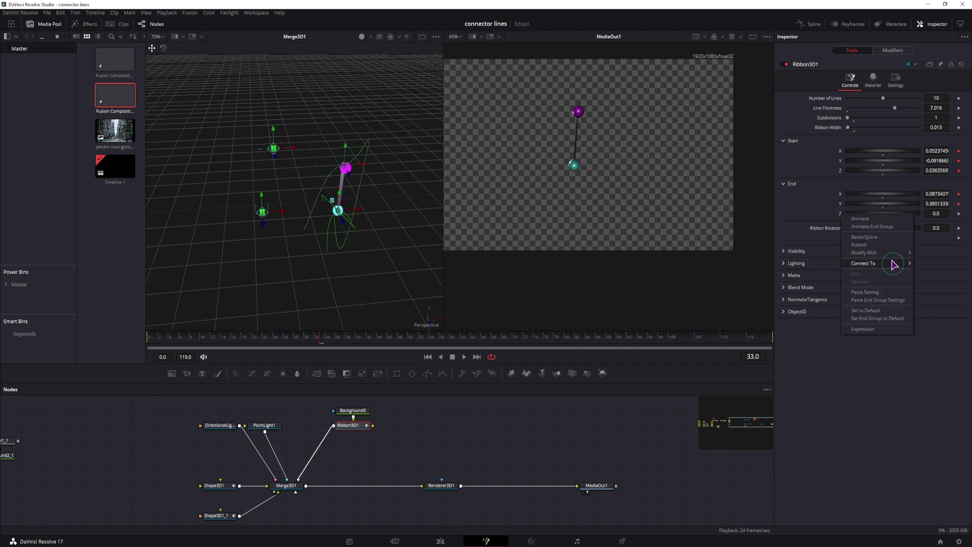
{"action": "mouse_move", "coordinate": [935, 302]}
{"action": "left_click", "coordinate": [906, 304]}
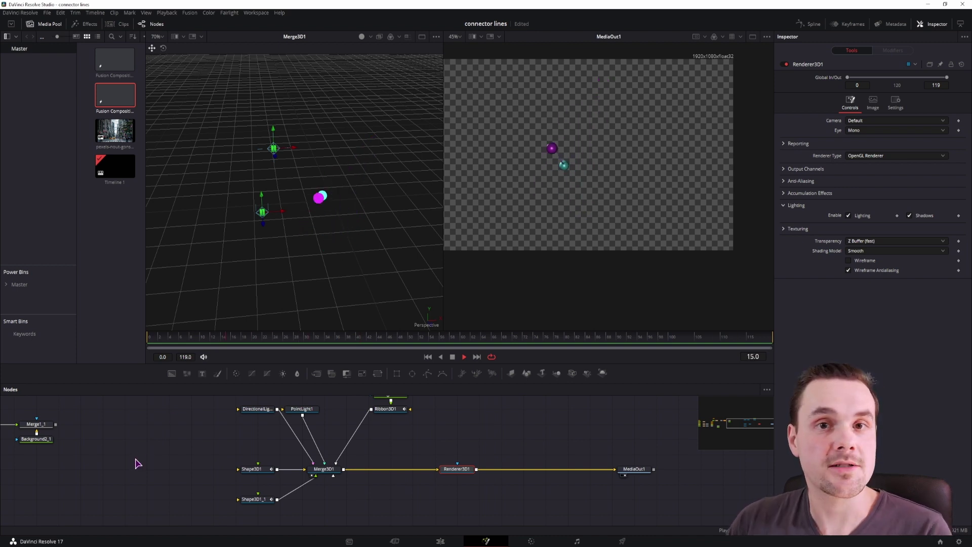
- Copy Merge1_1 and Background2_1 and insert the copy between Renderer3D1 and MediaOut1
{"action": "left_click_drag", "start_coordinate": [68, 445], "coordinate": [32, 425]}
{"action": "key", "text": "ctrl+c"}
{"action": "left_click", "coordinate": [516, 505]}
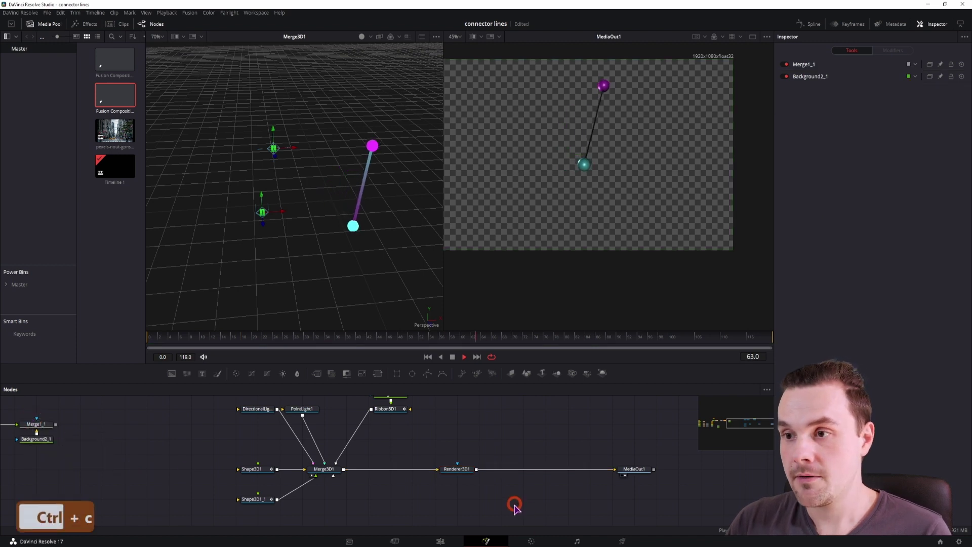
{"action": "key", "text": "ctrl+v"}
{"action": "left_click_drag", "start_coordinate": [482, 477], "coordinate": [507, 485]}
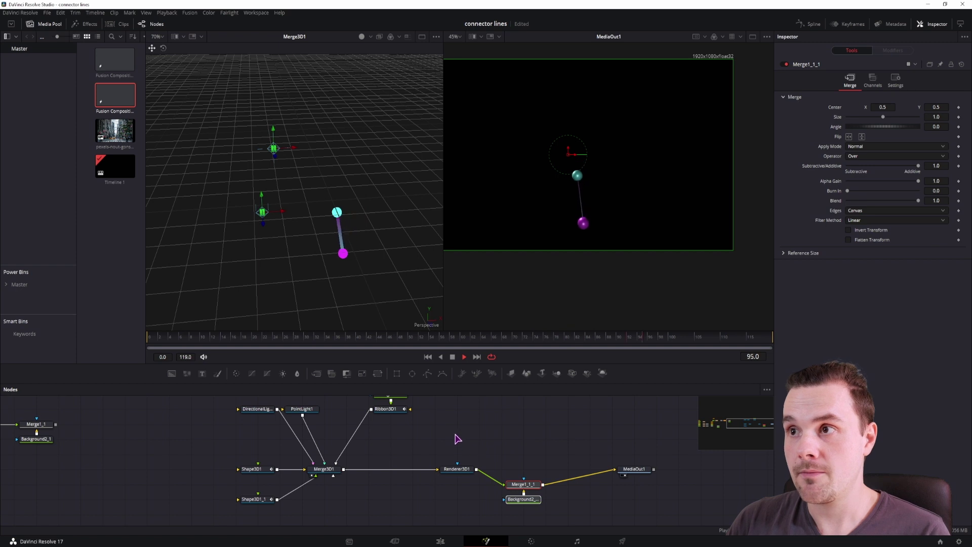
- Add a Soft Glow node to the graph via the 'soft' tool search
{"action": "left_click", "coordinate": [300, 410]}
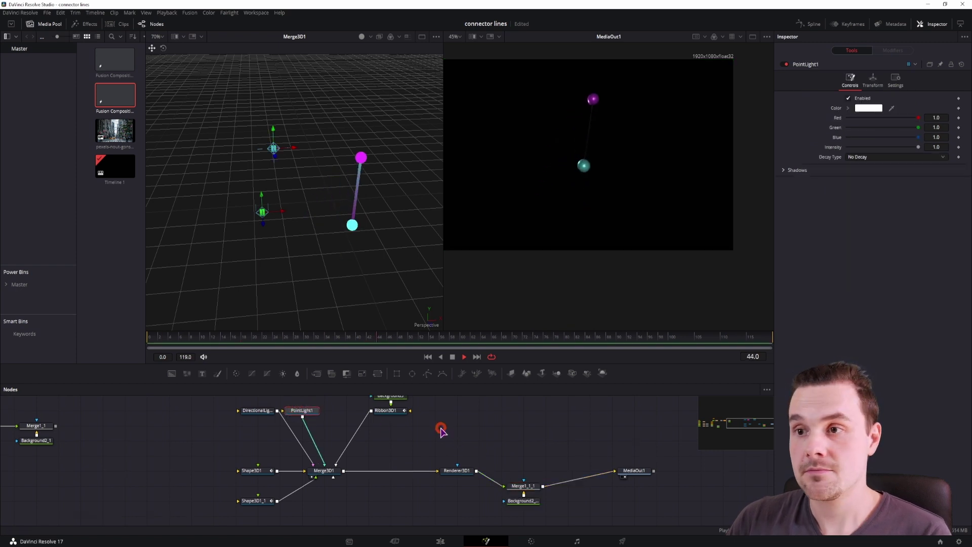
{"action": "key", "text": "ctrl+space"}
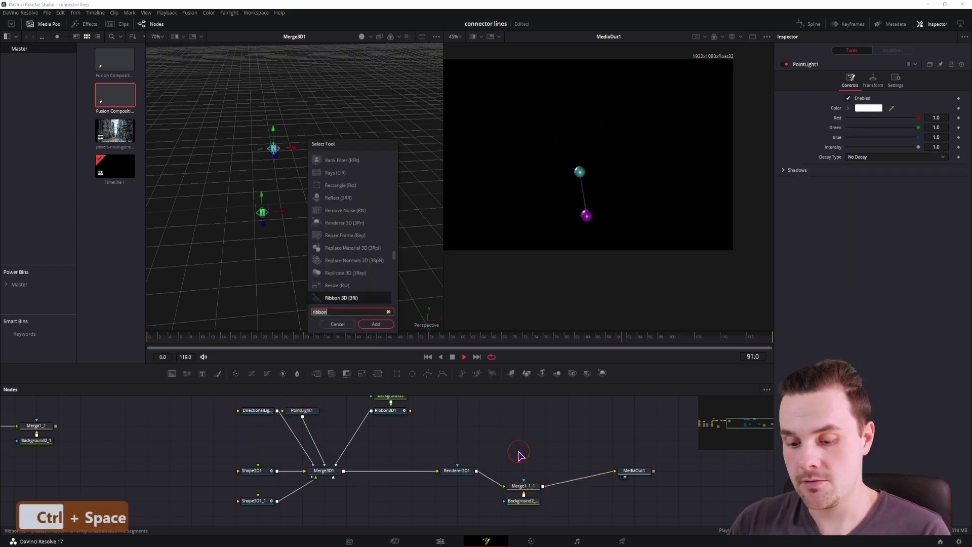
{"action": "type", "text": "soft"}
{"action": "key", "text": "Return"}
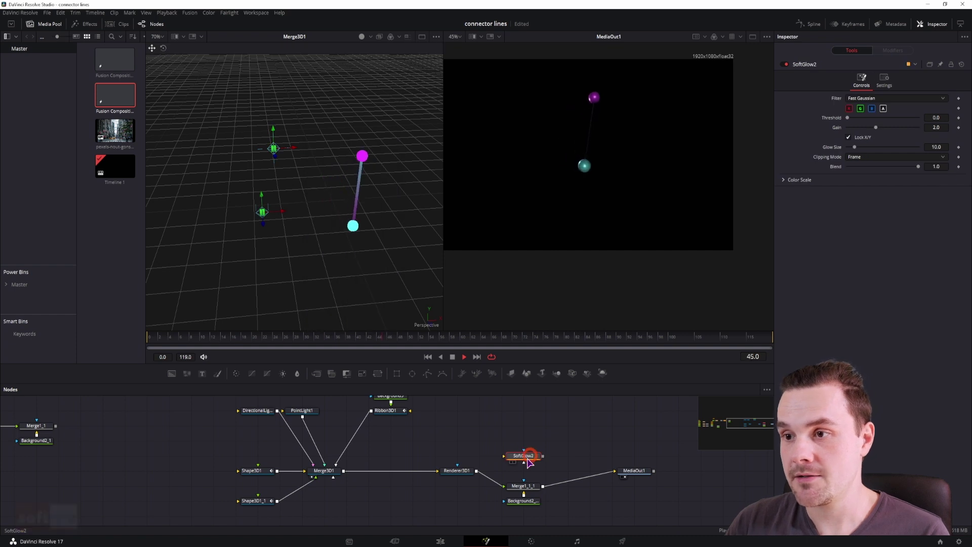